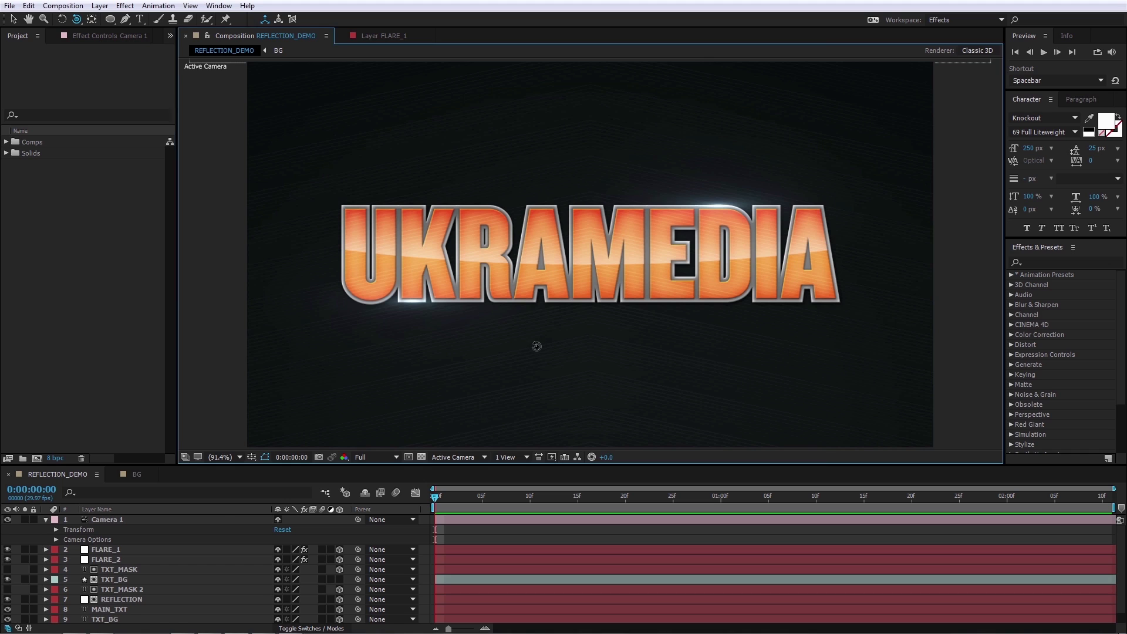
{"action": "key", "text": "grave"}
{"action": "mouse_move", "coordinate": [527, 363]}
{"action": "left_mouse_down"}
{"action": "mouse_move", "coordinate": [538, 331]}
{"action": "mouse_move", "coordinate": [510, 360]}
{"action": "mouse_move", "coordinate": [469, 368]}
{"action": "mouse_move", "coordinate": [472, 347]}
{"action": "mouse_move", "coordinate": [508, 349]}
{"action": "mouse_move", "coordinate": [521, 336]}
{"action": "mouse_move", "coordinate": [565, 376]}
{"action": "mouse_move", "coordinate": [534, 384]}
{"action": "left_mouse_up"}
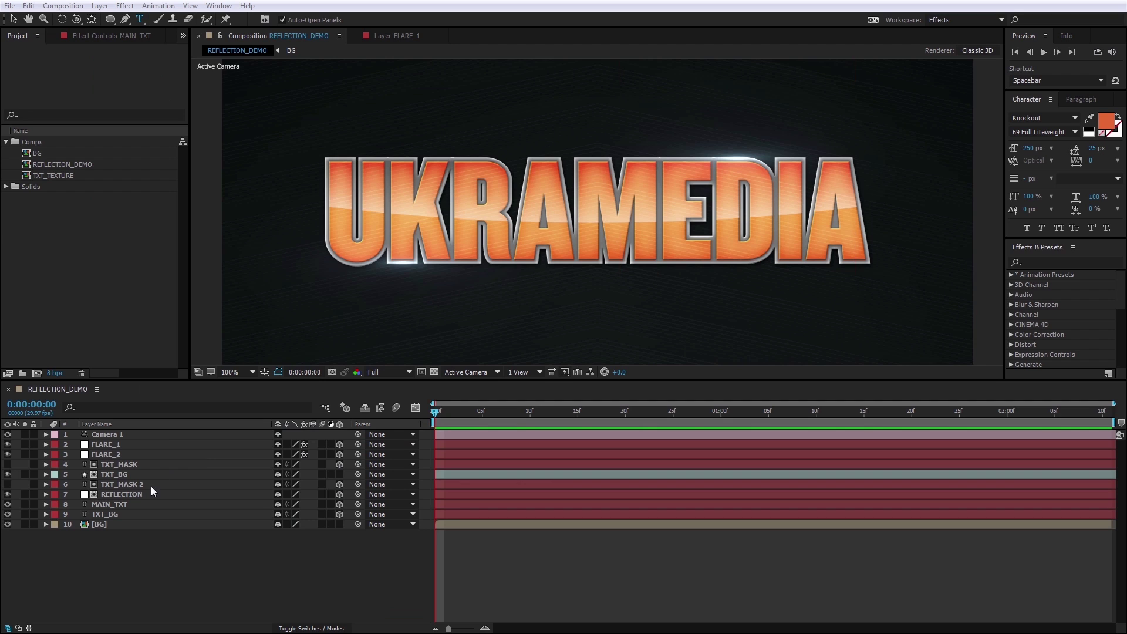
- Create a new 1280 x 720 composition named Reflection and place the BG comp in it as the background layer
{"action": "left_click", "coordinate": [37, 374]}
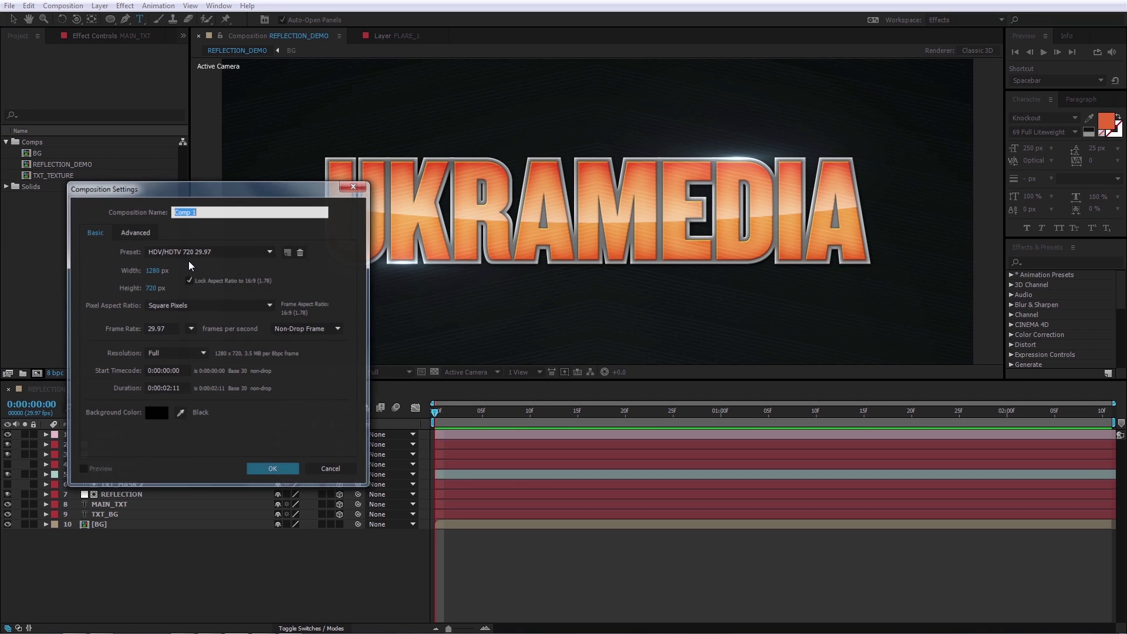
{"action": "type", "text": "Reflection"}
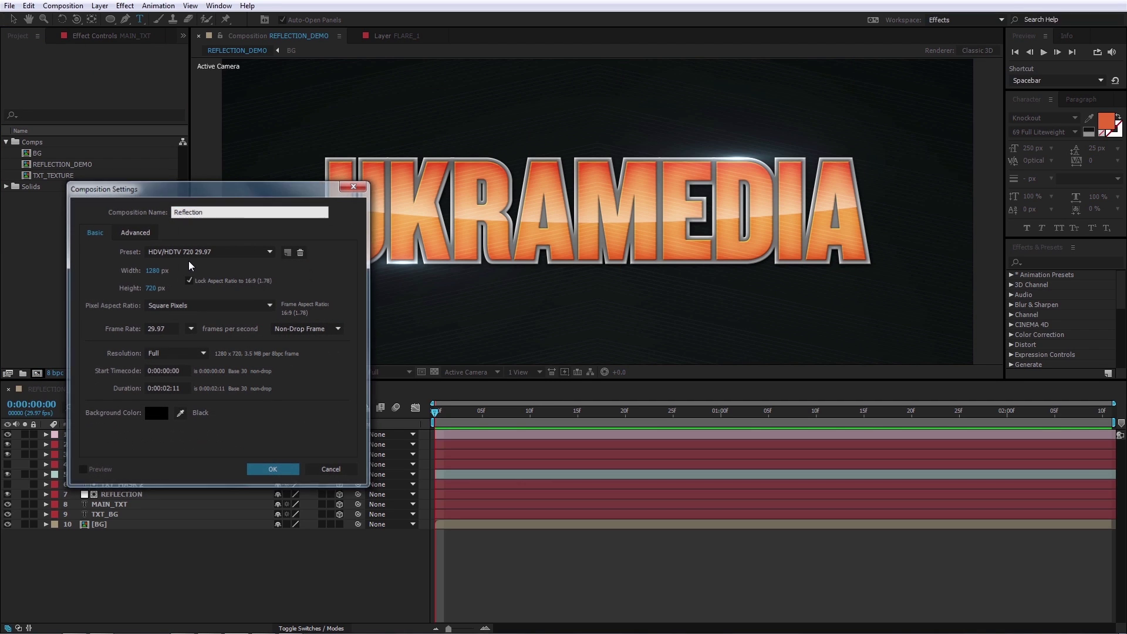
{"action": "key", "text": "Return"}
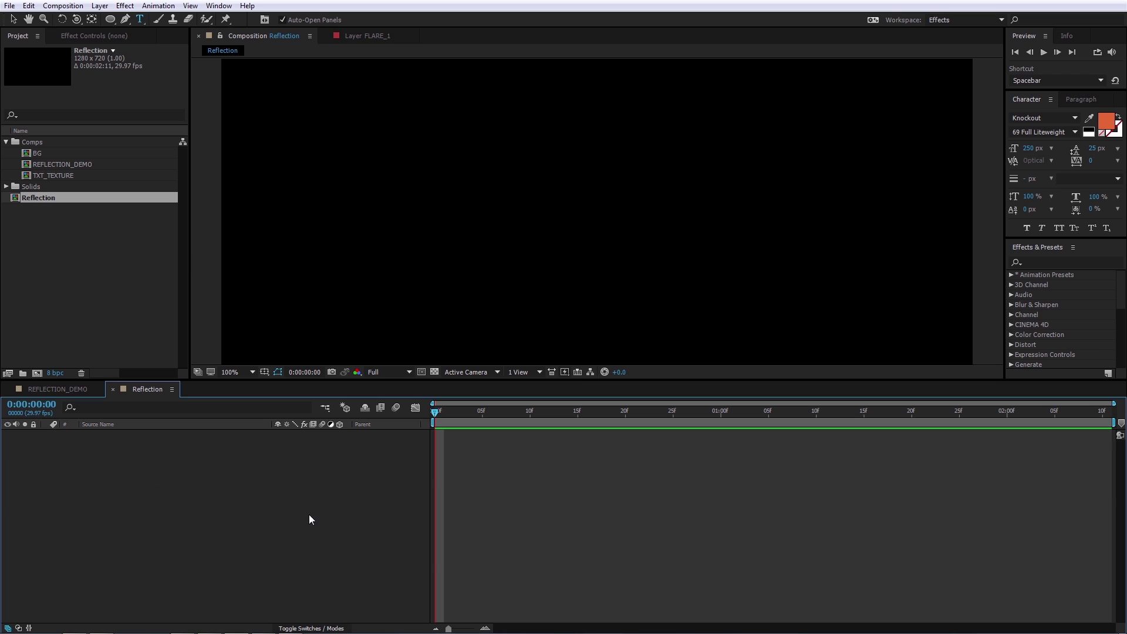
{"action": "left_click_drag", "start_coordinate": [36, 154], "coordinate": [176, 453]}
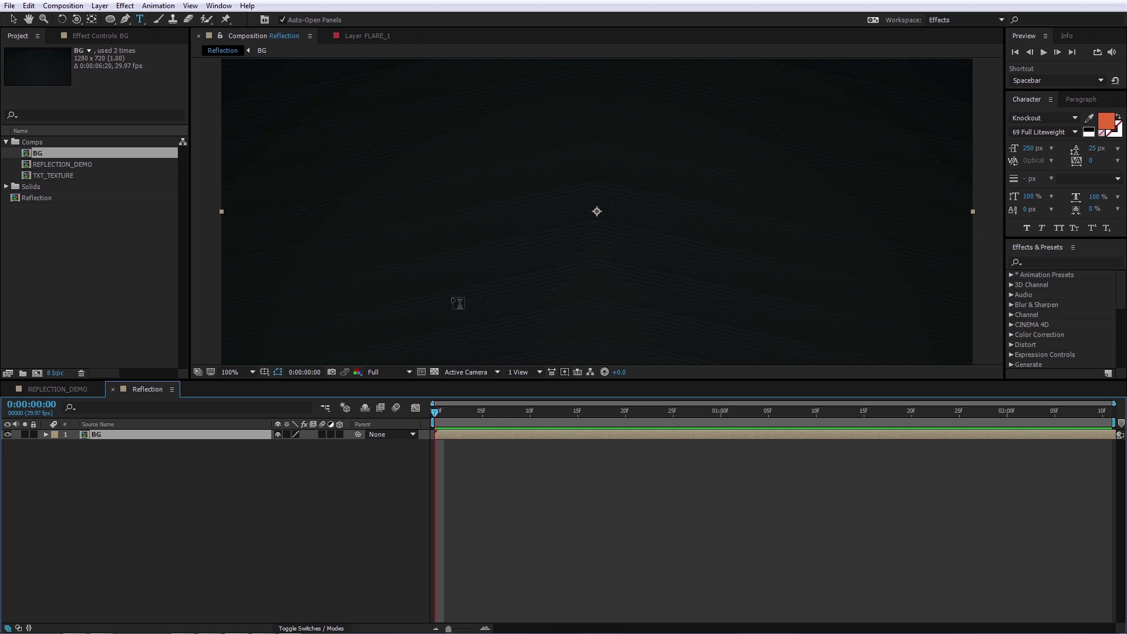
- Add a text layer reading UKRAMEDIA above the background and centre it in the composition
{"action": "left_click", "coordinate": [399, 203]}
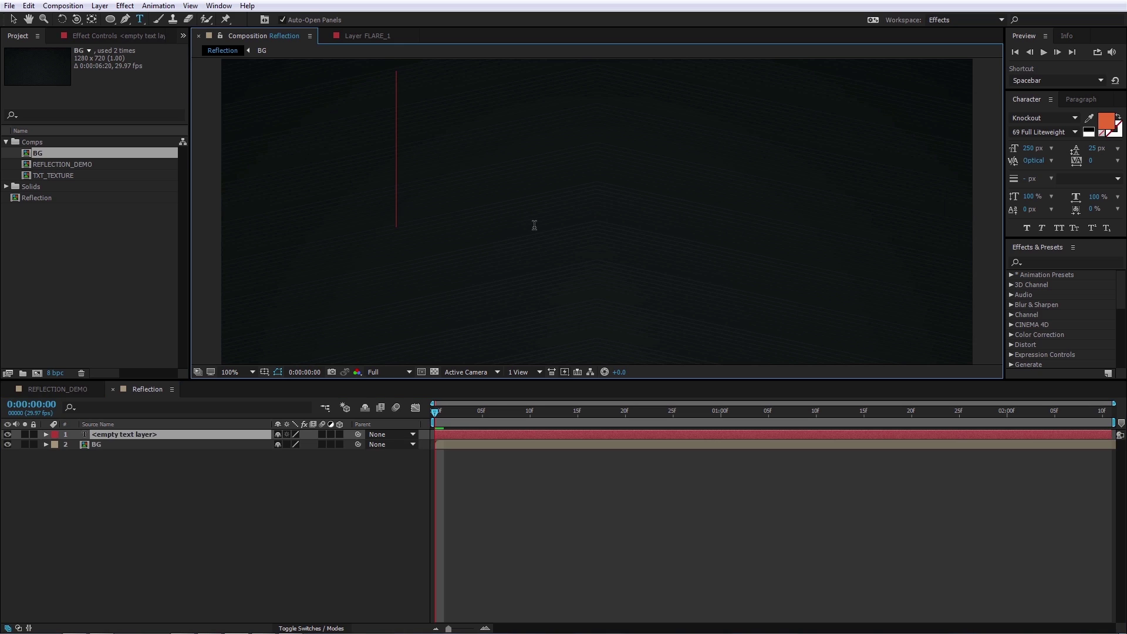
{"action": "type", "text": "UKRAMEDIA"}
{"action": "left_click", "coordinate": [153, 455]}
{"action": "left_click", "coordinate": [152, 435]}
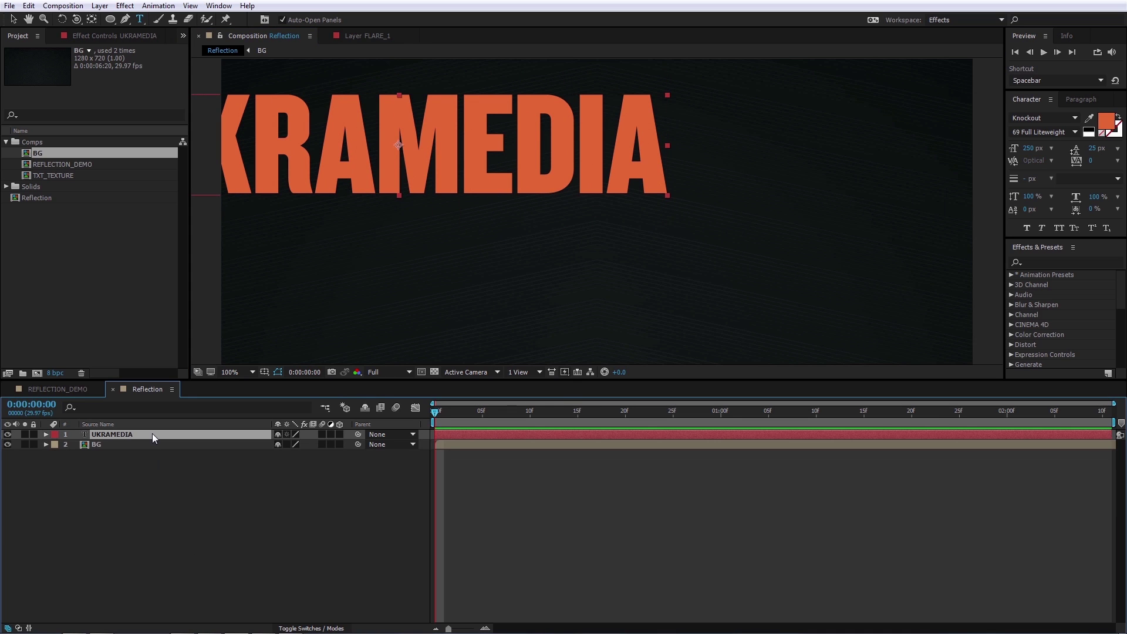
{"action": "key", "text": "ctrl+Home"}
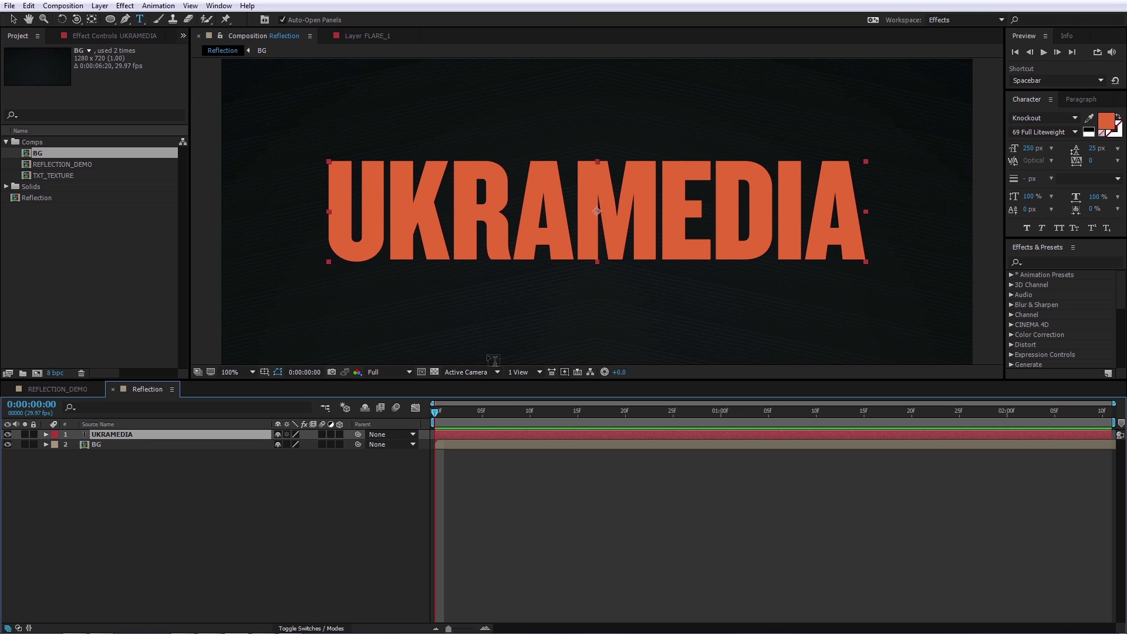
- Apply a Gradient Overlay layer style to the UKRAMEDIA text layer
{"action": "left_click", "coordinate": [282, 502]}
{"action": "left_click", "coordinate": [186, 432]}
{"action": "right_click", "coordinate": [263, 434]}
{"action": "mouse_move", "coordinate": [327, 320]}
{"action": "left_click", "coordinate": [481, 453]}
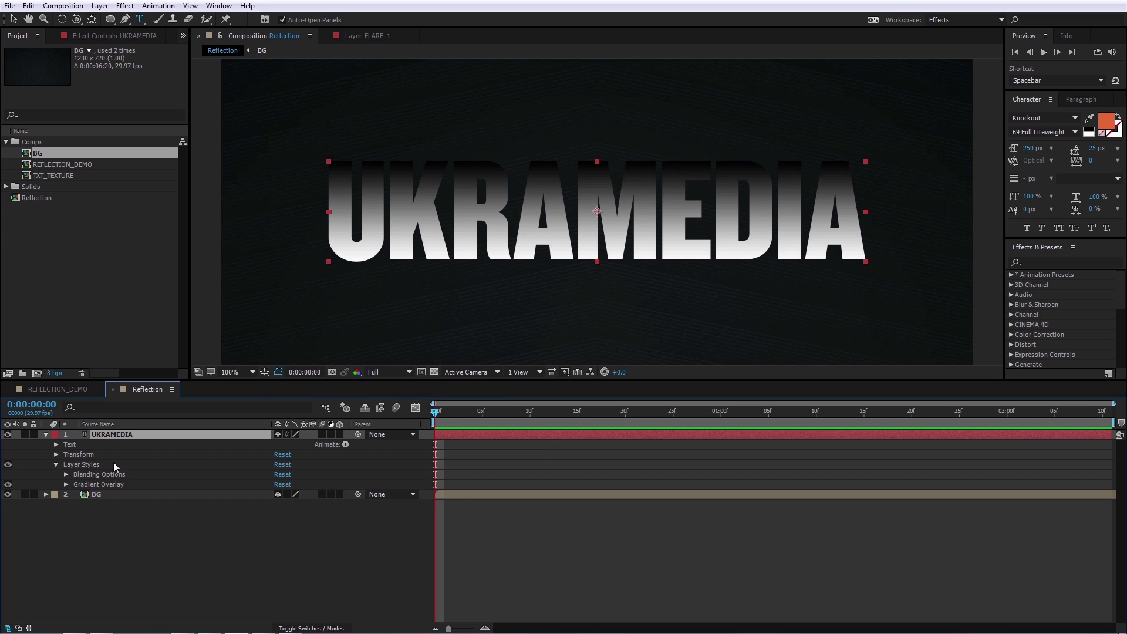
- Recolour both end stops of the overlay's gradient to mid grey, with the starting stop set to 7A7A7A
{"action": "left_click", "coordinate": [66, 485]}
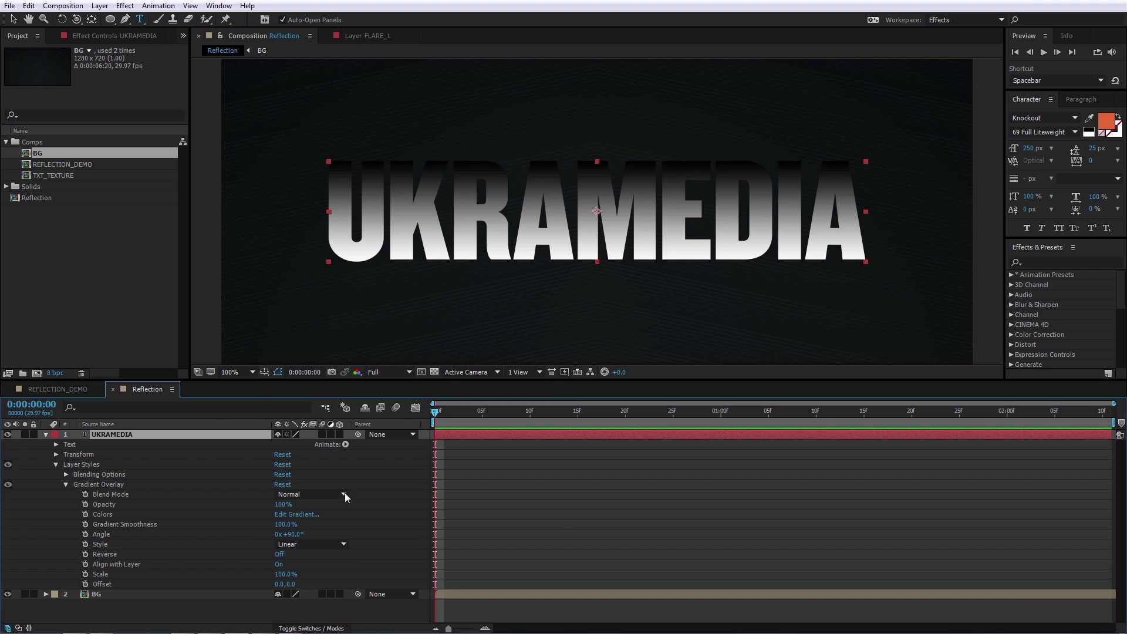
{"action": "left_click", "coordinate": [296, 515]}
{"action": "left_click", "coordinate": [281, 243]}
{"action": "left_click", "coordinate": [46, 361]}
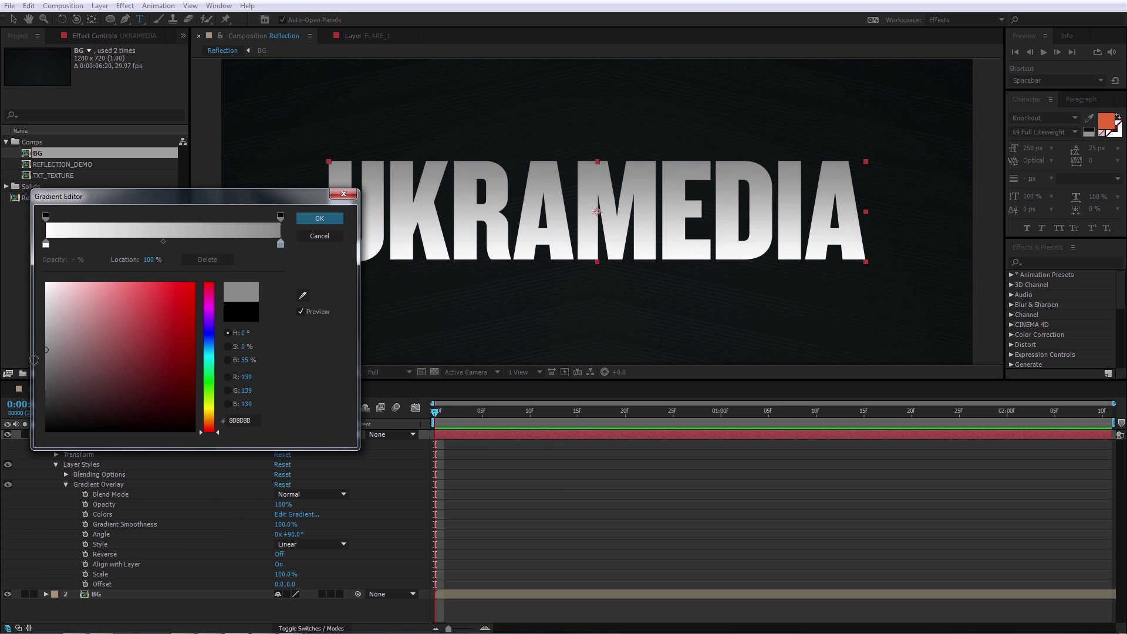
{"action": "left_click", "coordinate": [45, 243]}
{"action": "left_click_drag", "start_coordinate": [46, 347], "coordinate": [46, 360]}
- Add a middle colour stop to the gradient at 50% location and lighten it to about BCBCBC
{"action": "left_click", "coordinate": [169, 243]}
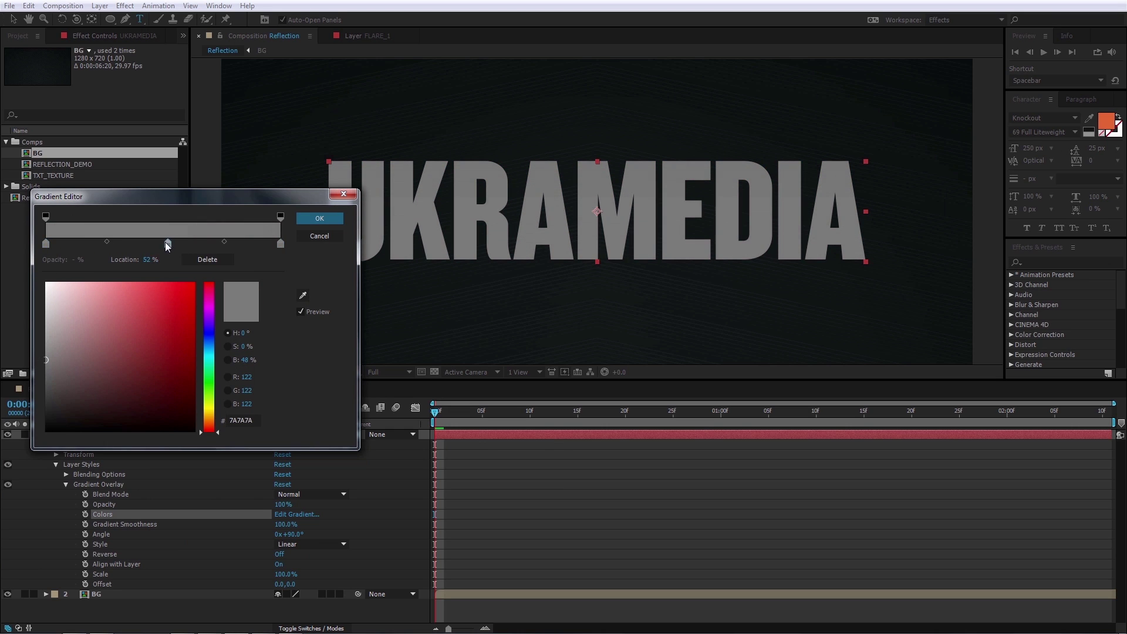
{"action": "left_click", "coordinate": [152, 259]}
{"action": "type", "text": "50"}
{"action": "key", "text": "Return"}
{"action": "mouse_move", "coordinate": [51, 339]}
{"action": "left_mouse_down"}
{"action": "mouse_move", "coordinate": [45, 311]}
{"action": "mouse_move", "coordinate": [42, 322]}
{"action": "left_mouse_up"}
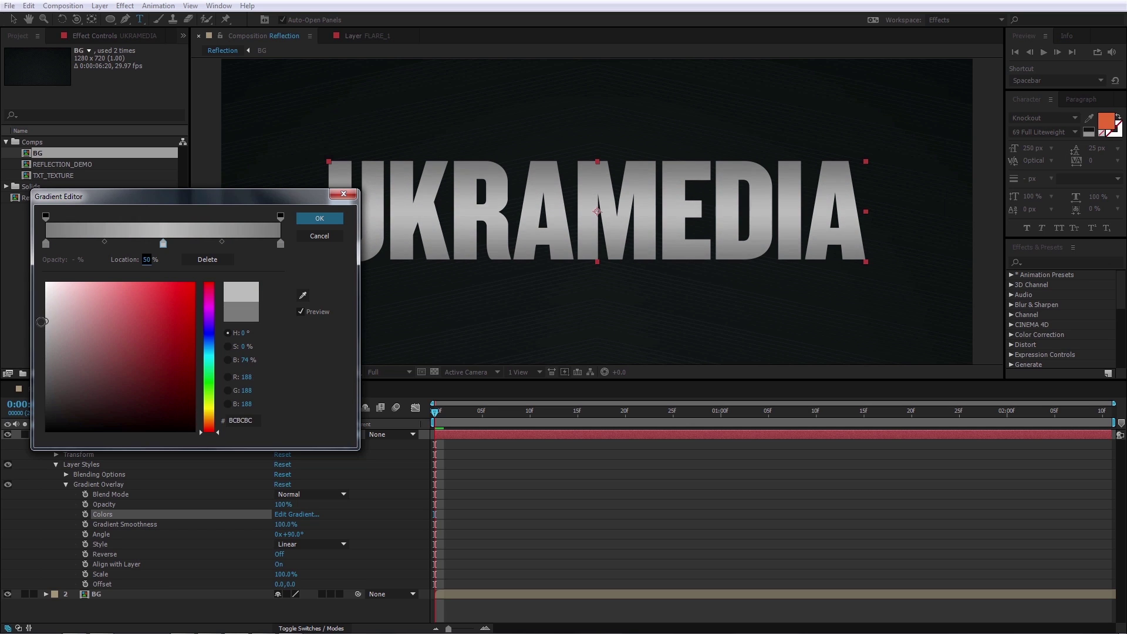
- Fine-tune the greys of the gradient's two end stops, setting the starting stop to 828282, and apply the gradient
{"action": "left_click", "coordinate": [45, 243]}
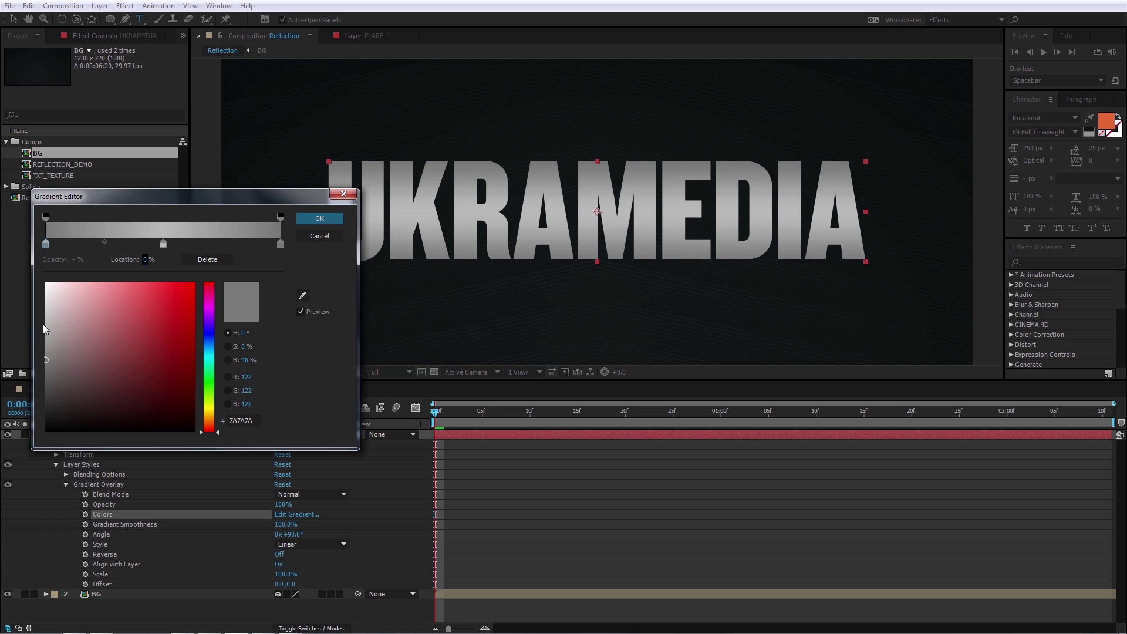
{"action": "left_click_drag", "start_coordinate": [46, 343], "coordinate": [43, 353]}
{"action": "left_click", "coordinate": [280, 244]}
{"action": "left_click_drag", "start_coordinate": [46, 365], "coordinate": [47, 357]}
{"action": "left_click", "coordinate": [320, 219]}
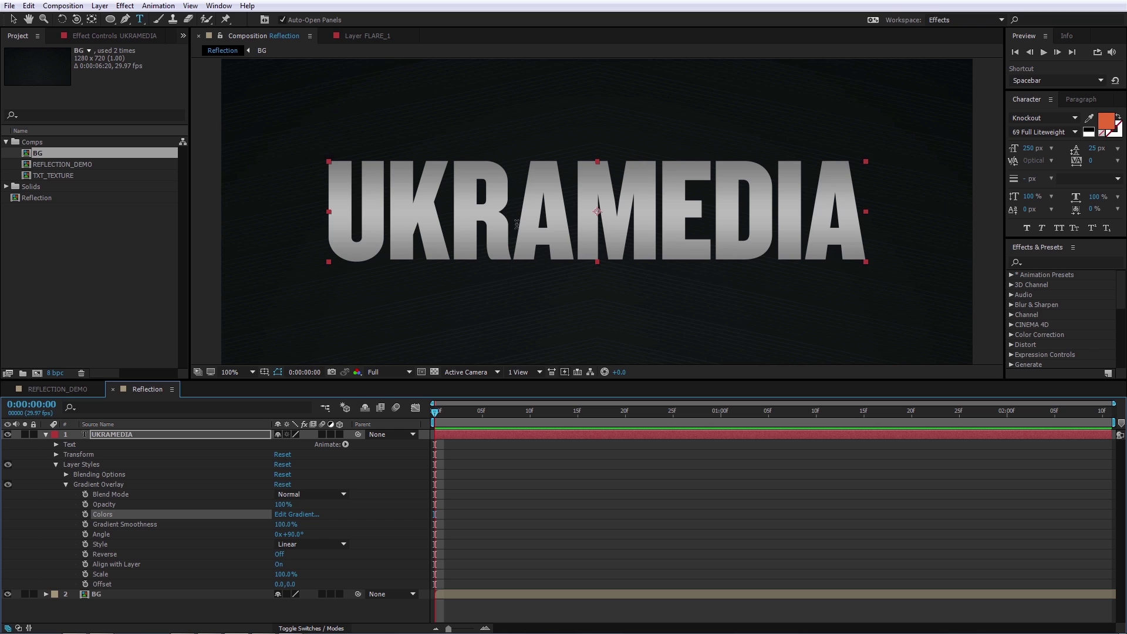
{"action": "left_click", "coordinate": [291, 515]}
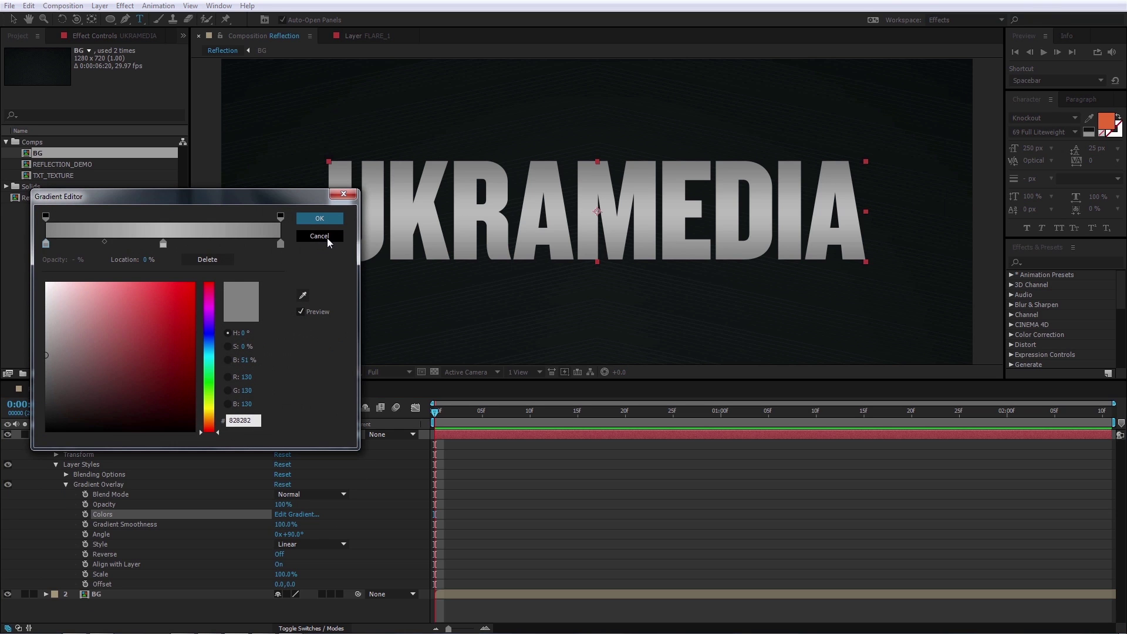
{"action": "left_click", "coordinate": [327, 238]}
{"action": "left_click", "coordinate": [66, 485]}
- Add a Color Overlay layer style to the text layer and paste the copied orange hex value as its colour
{"action": "right_click", "coordinate": [108, 438]}
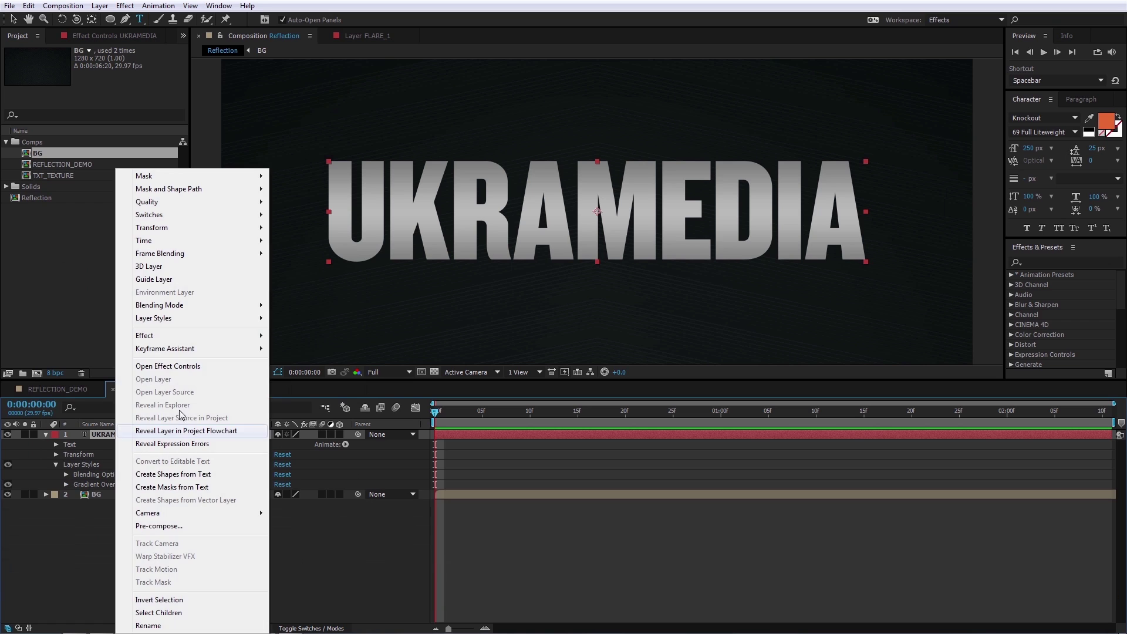
{"action": "mouse_move", "coordinate": [210, 323]}
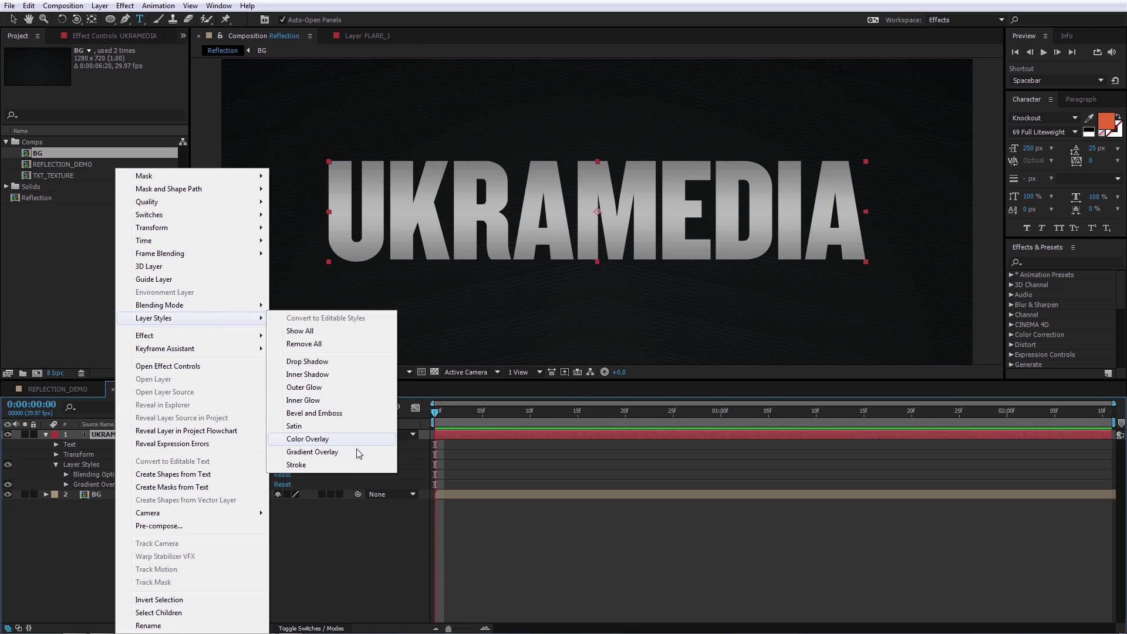
{"action": "left_click", "coordinate": [308, 439]}
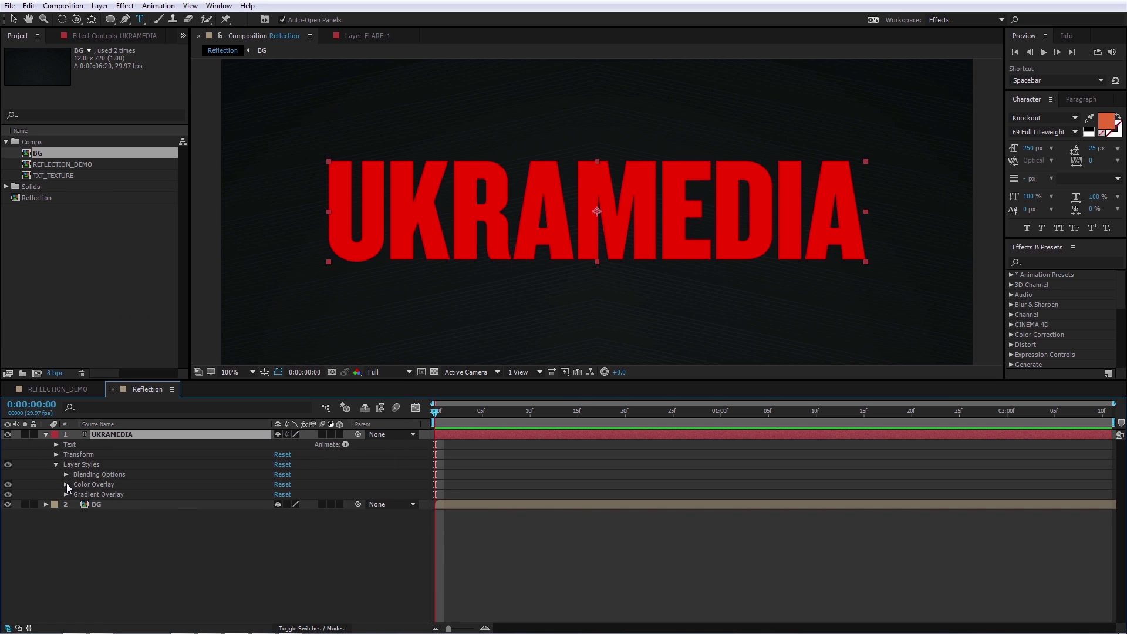
{"action": "left_click", "coordinate": [66, 484]}
{"action": "left_click", "coordinate": [281, 505]}
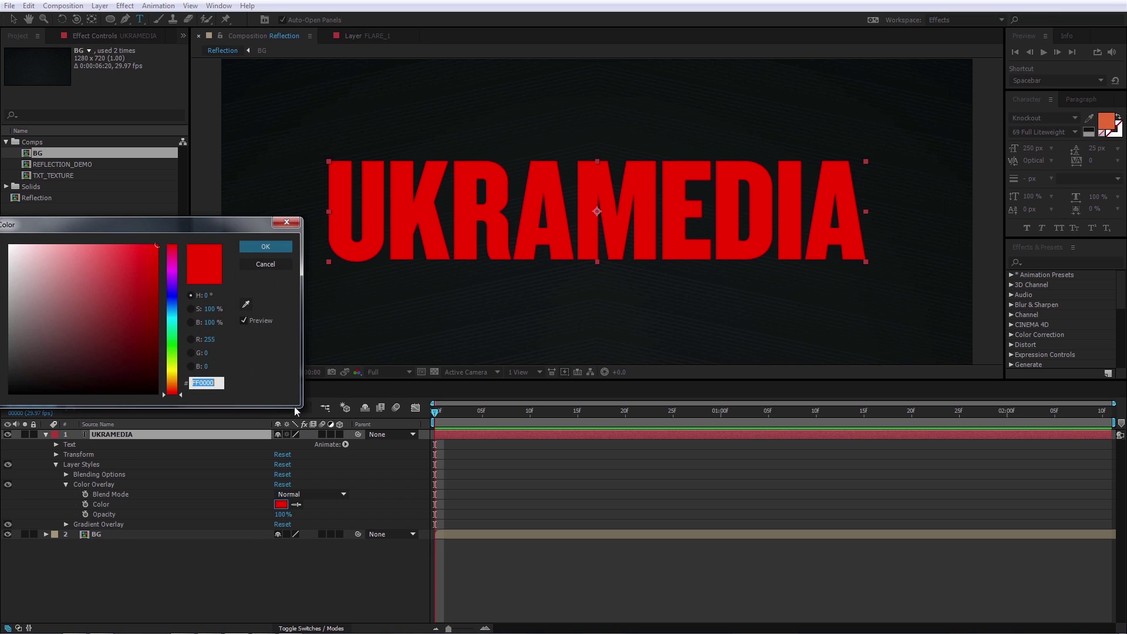
{"action": "key", "text": "ctrl+v"}
{"action": "left_click", "coordinate": [265, 247]}
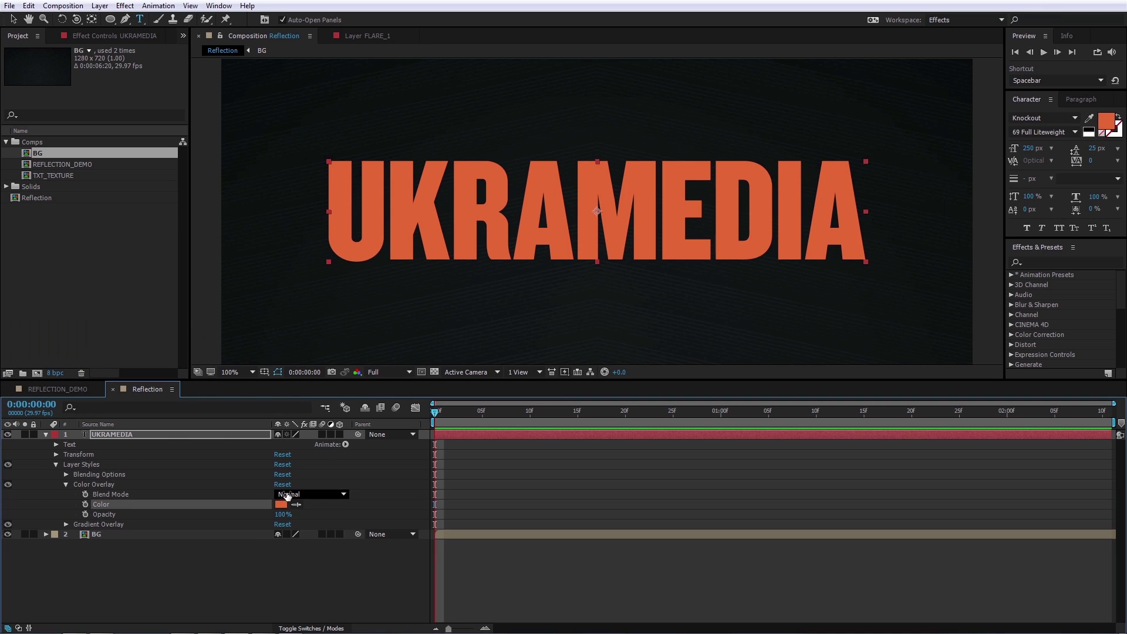
- Try the Overlay blend mode on the Color Overlay style, and settle on Hard Light
{"action": "left_click", "coordinate": [303, 495]}
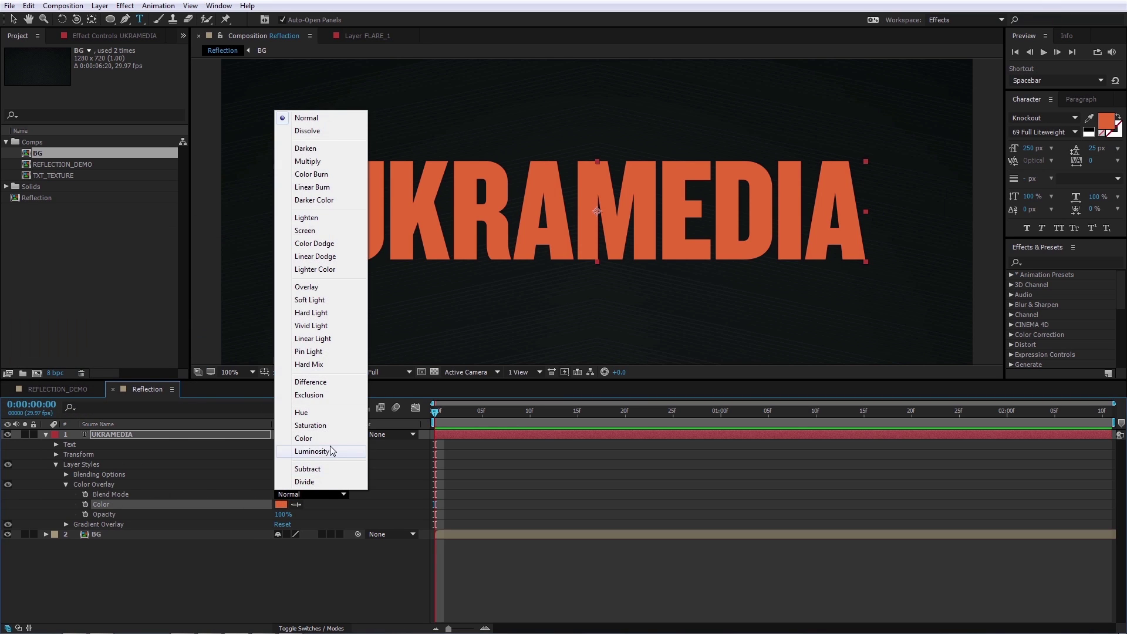
{"action": "left_click", "coordinate": [120, 496]}
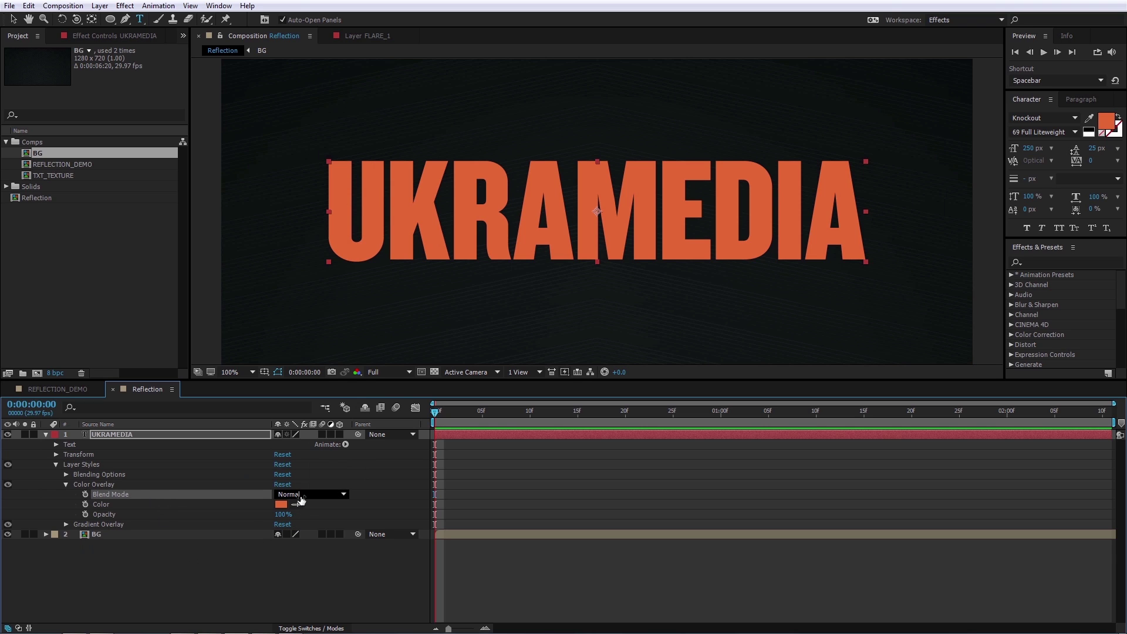
{"action": "left_click", "coordinate": [300, 494]}
{"action": "left_click", "coordinate": [319, 291]}
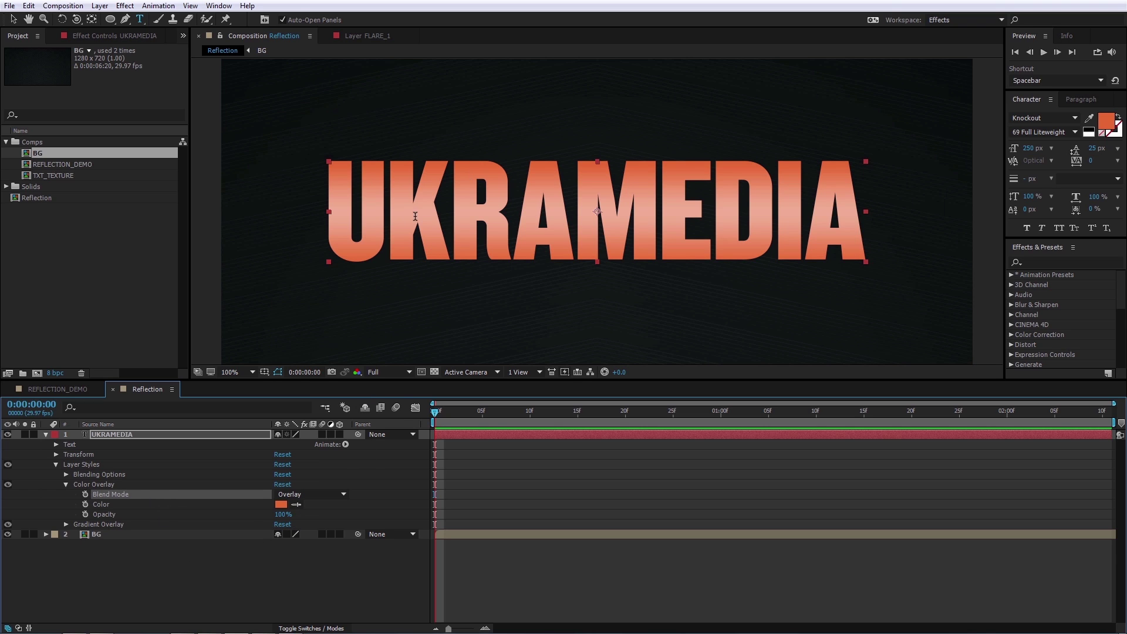
{"action": "left_click", "coordinate": [301, 494]}
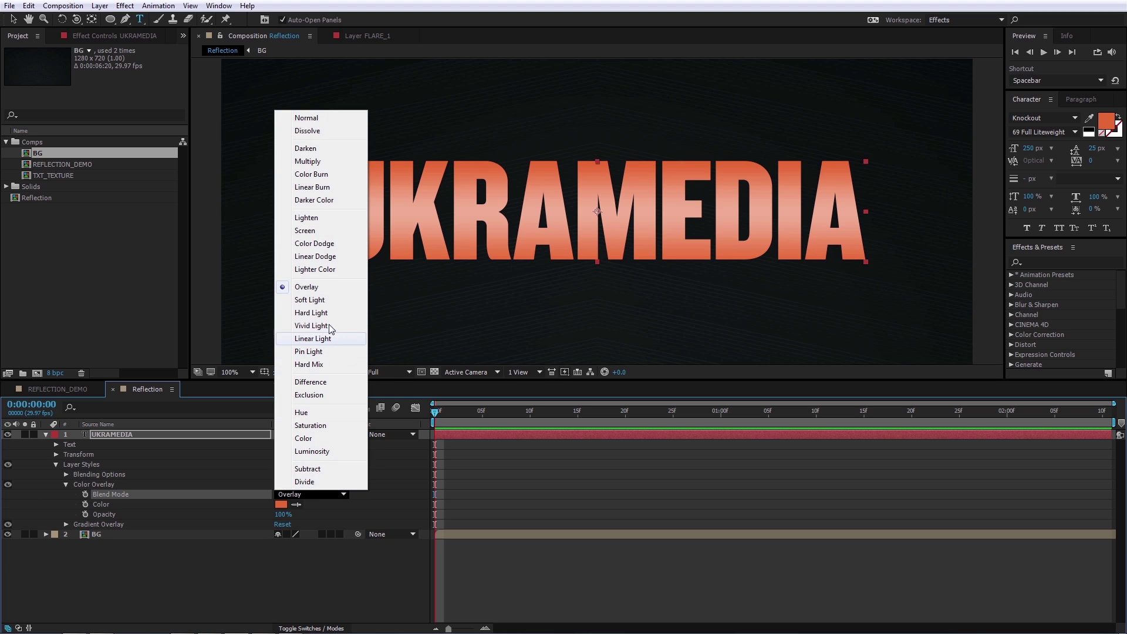
{"action": "left_click", "coordinate": [311, 312]}
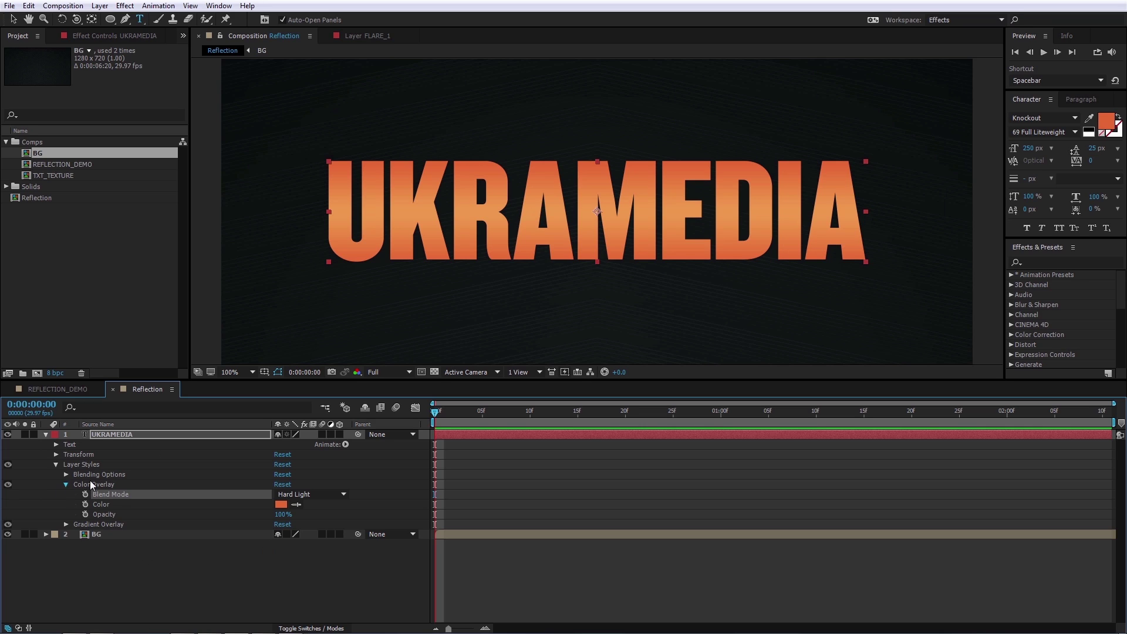
{"action": "left_click", "coordinate": [66, 485]}
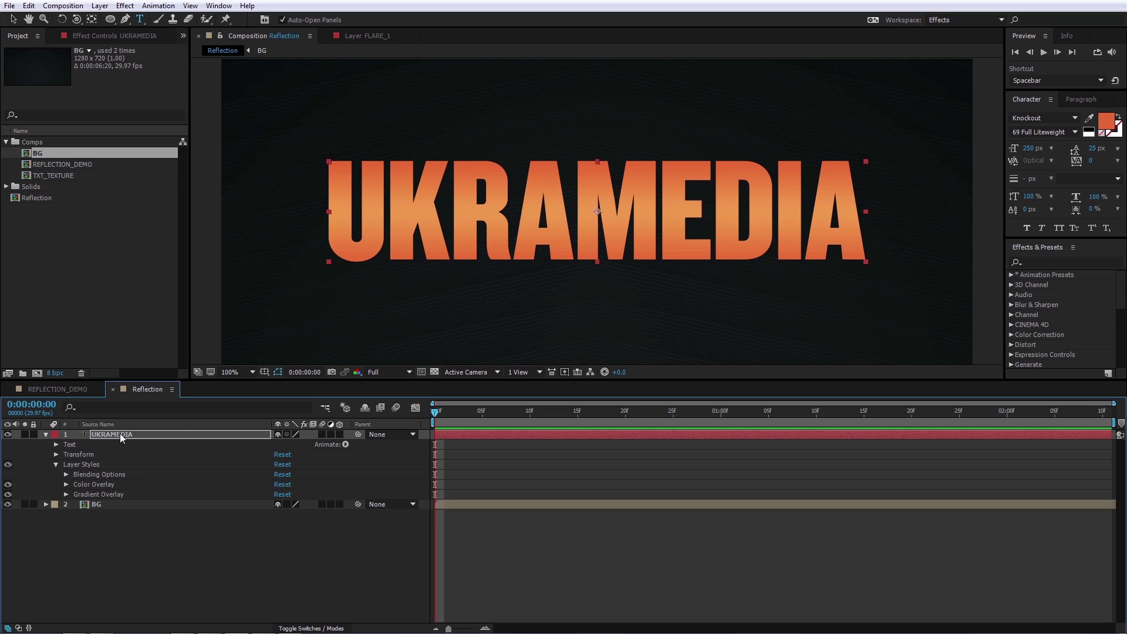
- Add an Inner Glow layer style to the UKRAMEDIA text layer and set its size to 20
{"action": "right_click", "coordinate": [173, 451]}
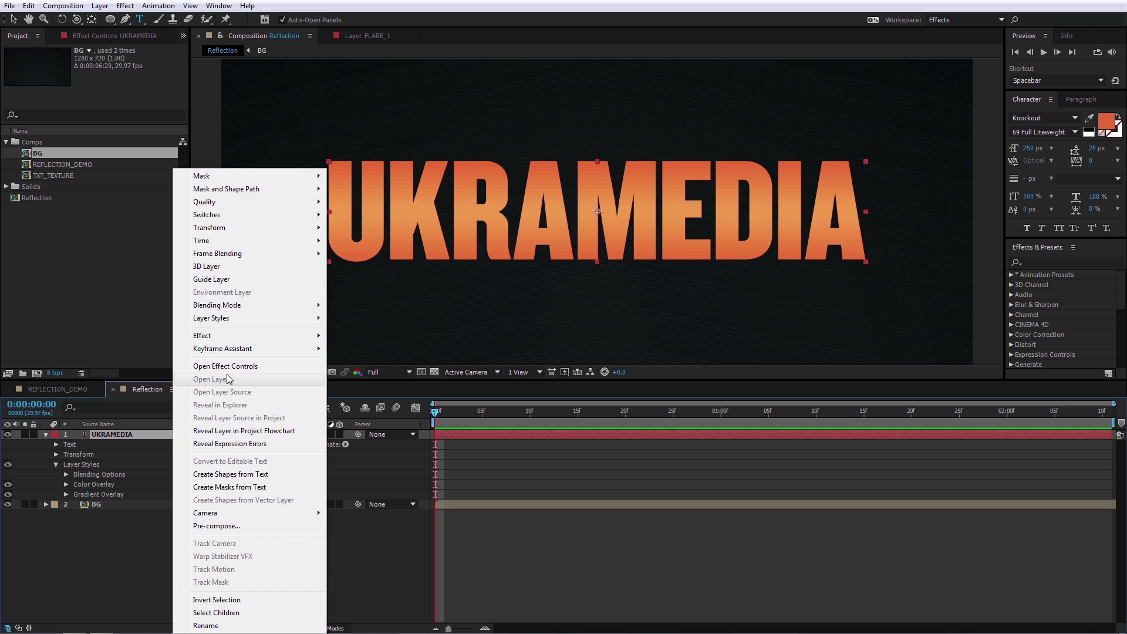
{"action": "mouse_move", "coordinate": [248, 319]}
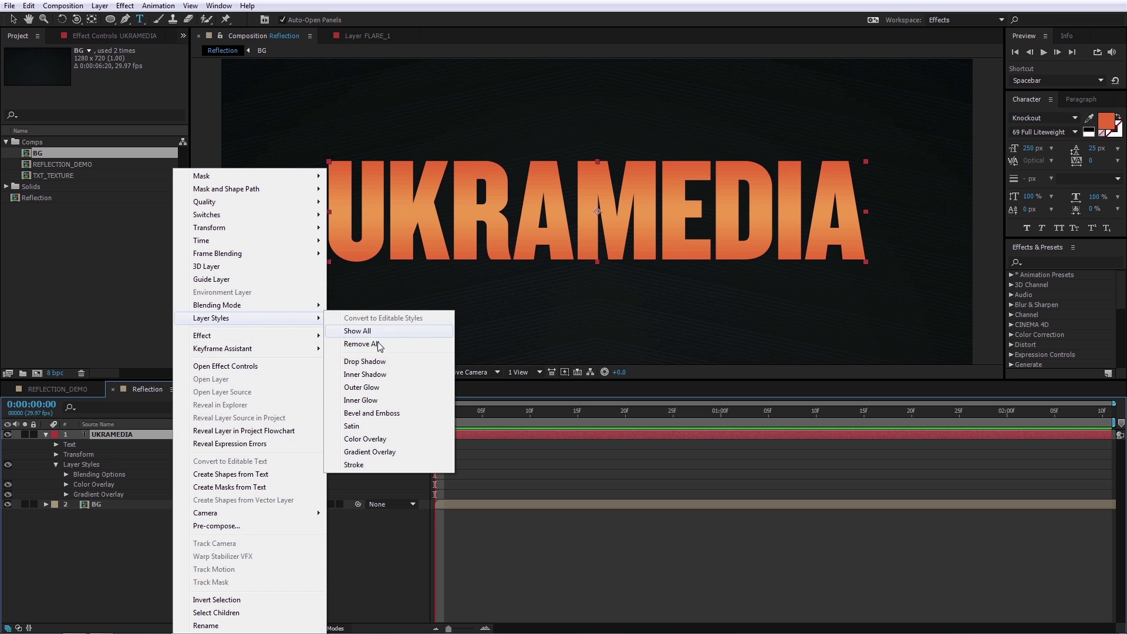
{"action": "left_click", "coordinate": [385, 402]}
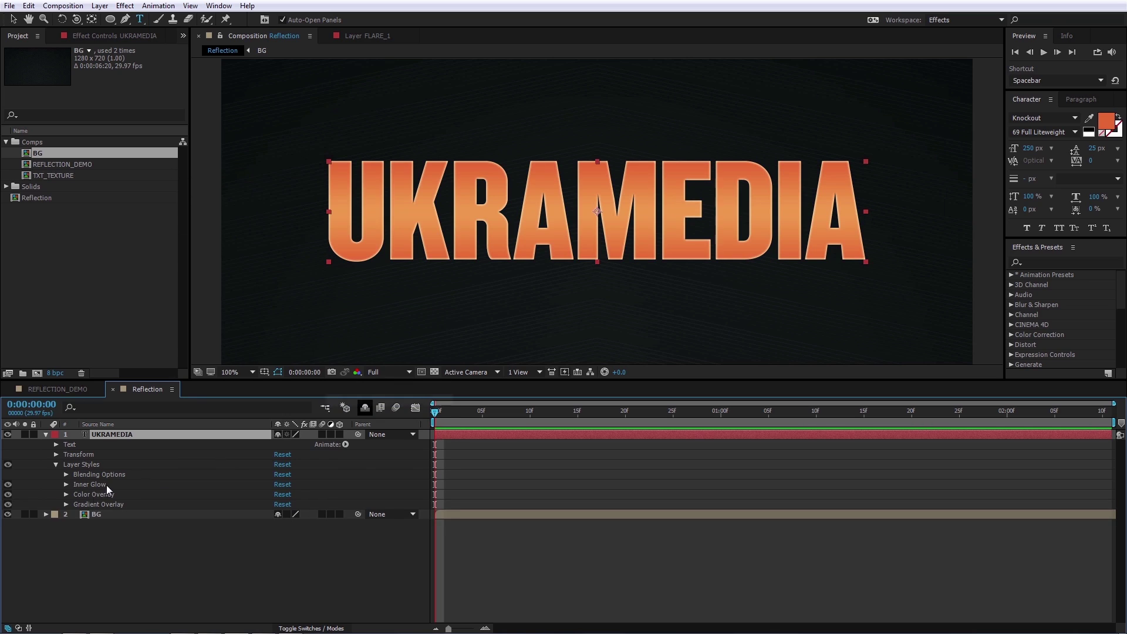
{"action": "left_click", "coordinate": [66, 484]}
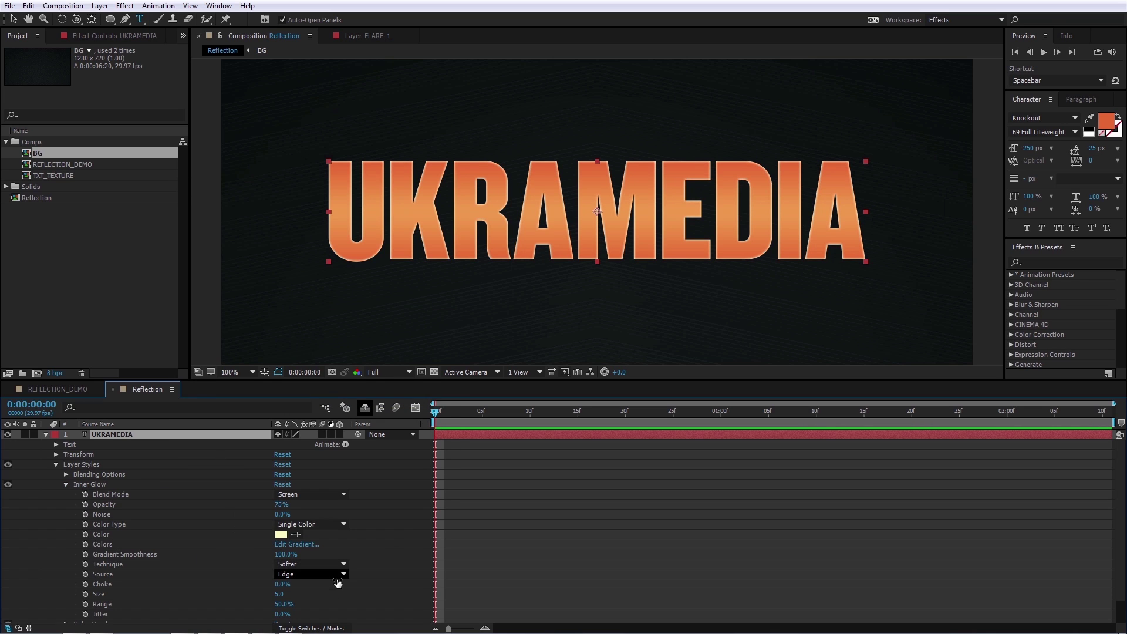
{"action": "left_click_drag", "start_coordinate": [279, 594], "coordinate": [295, 597]}
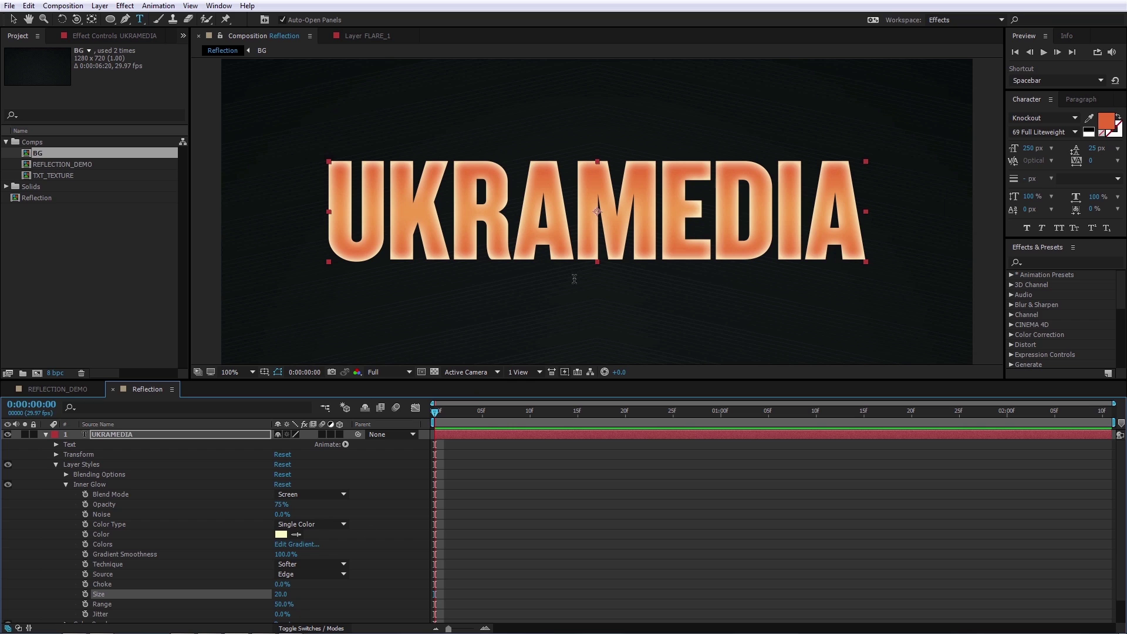
- Set the Inner Glow's colour to the dark grey 494949
{"action": "left_click", "coordinate": [286, 535]}
{"action": "left_click", "coordinate": [9, 357]}
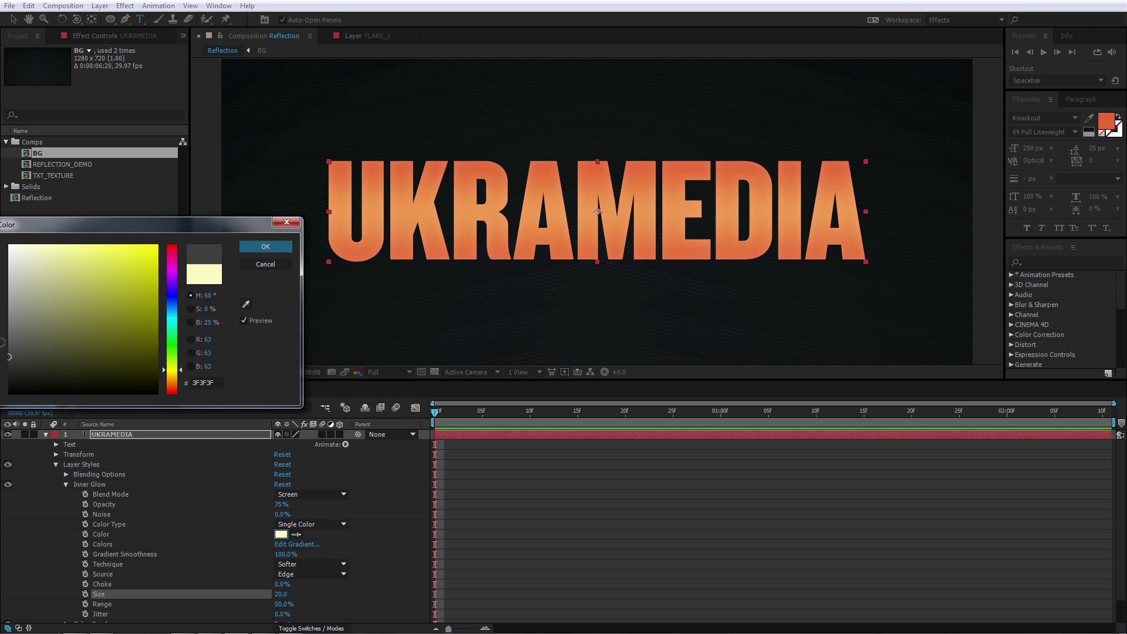
{"action": "left_click", "coordinate": [3, 351]}
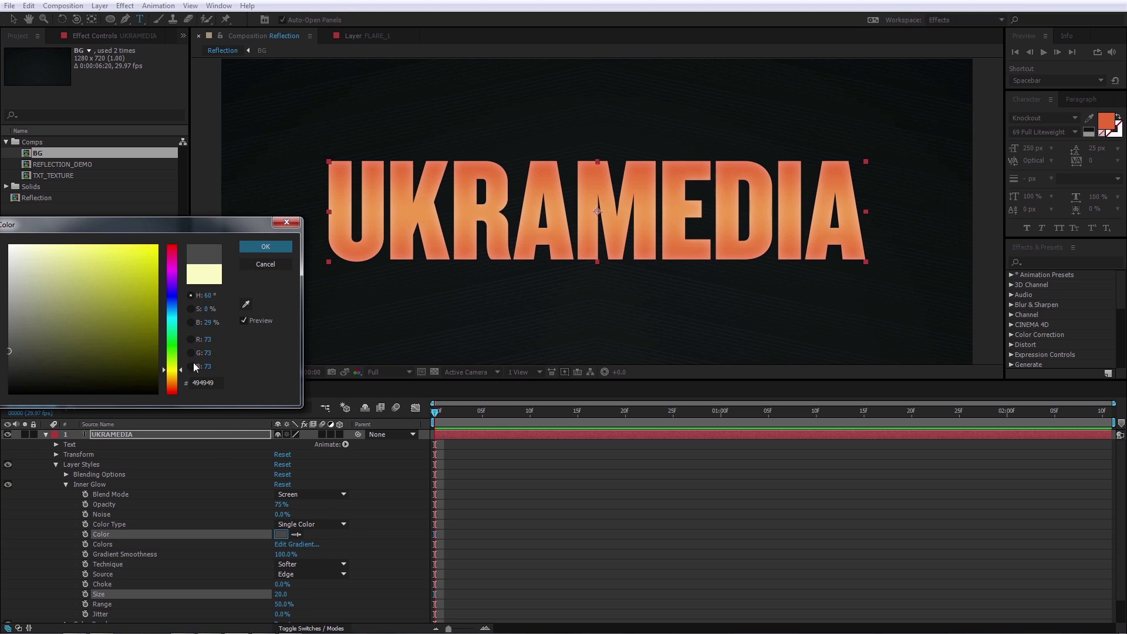
{"action": "left_click", "coordinate": [265, 247]}
- Set the Inner Glow's blend mode to Overlay and compare the text with the glow switched off and on
{"action": "left_click", "coordinate": [309, 495]}
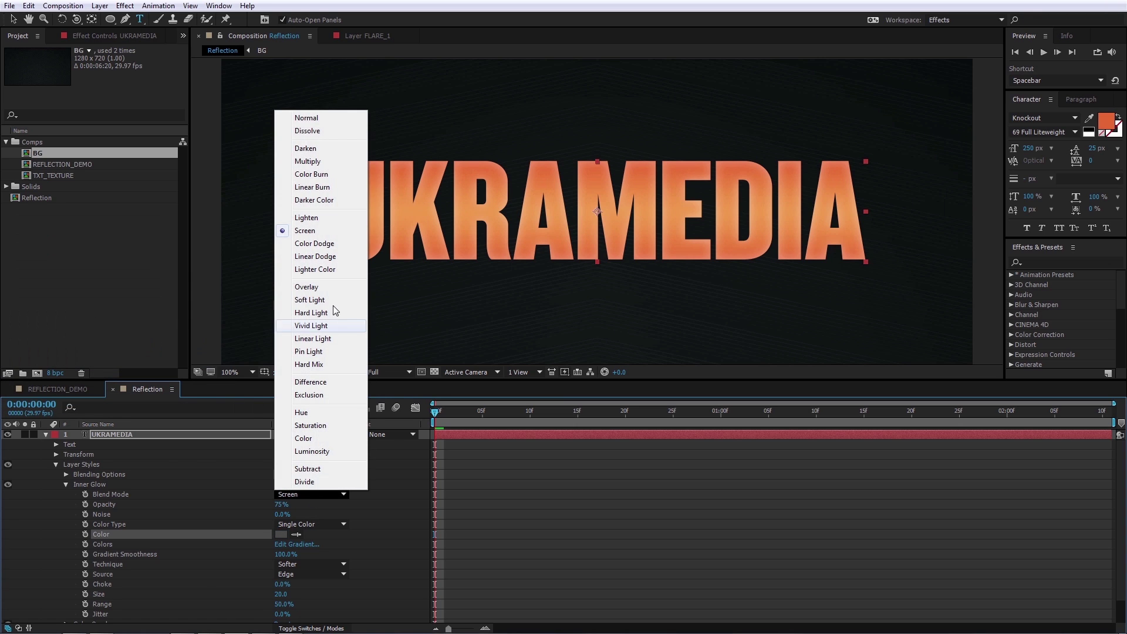
{"action": "left_click", "coordinate": [307, 287]}
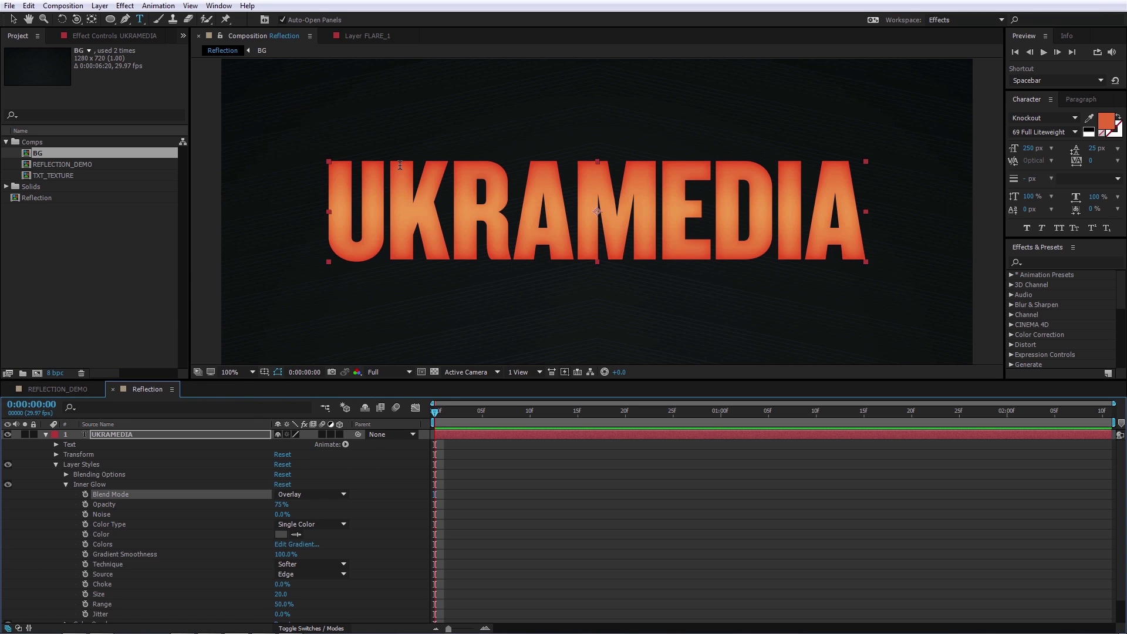
{"action": "left_click", "coordinate": [8, 485]}
{"action": "left_click", "coordinate": [8, 485]}
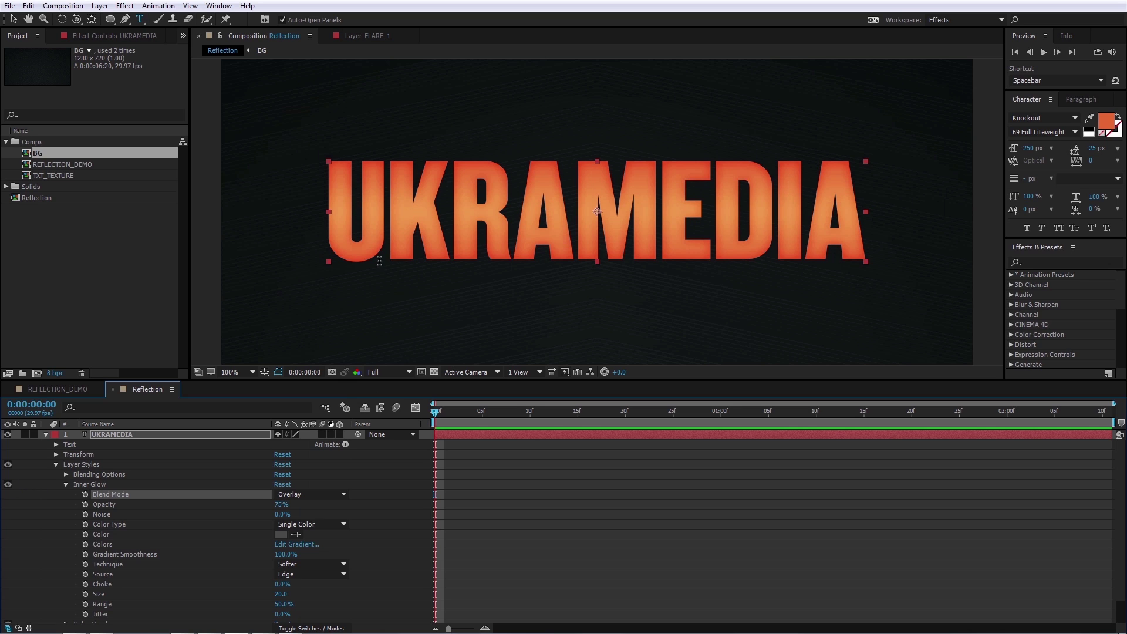
- Darken the Inner Glow's colour to the grey 3E3E3E
{"action": "left_click", "coordinate": [281, 534]}
{"action": "mouse_move", "coordinate": [10, 350]}
{"action": "left_mouse_down"}
{"action": "mouse_move", "coordinate": [7, 367]}
{"action": "mouse_move", "coordinate": [7, 357]}
{"action": "left_mouse_up"}
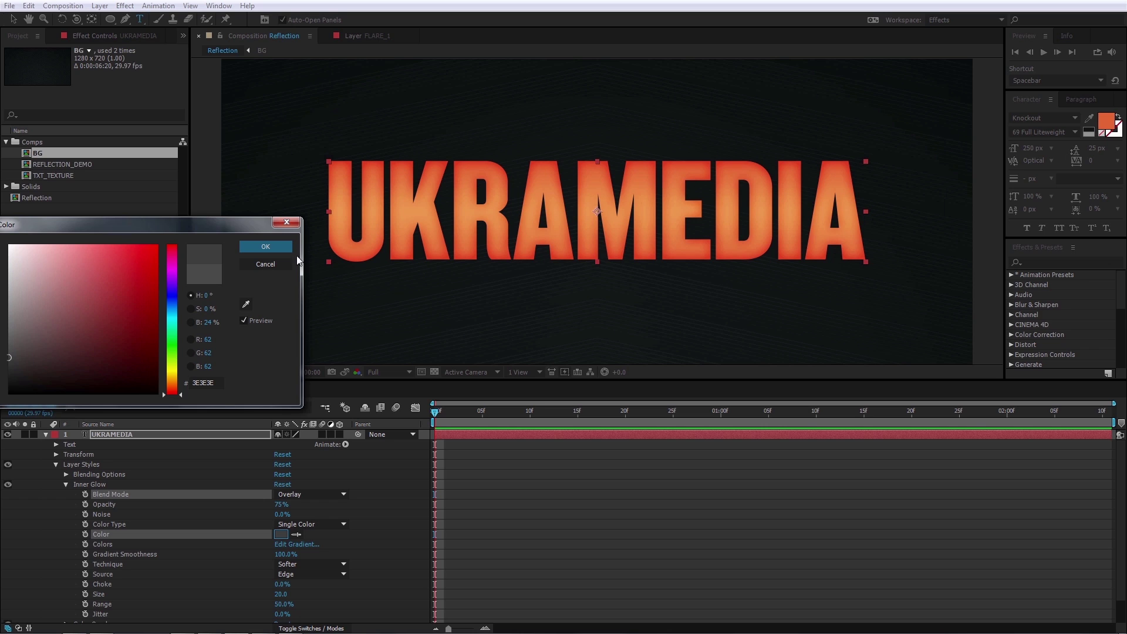
{"action": "key", "text": "Return"}
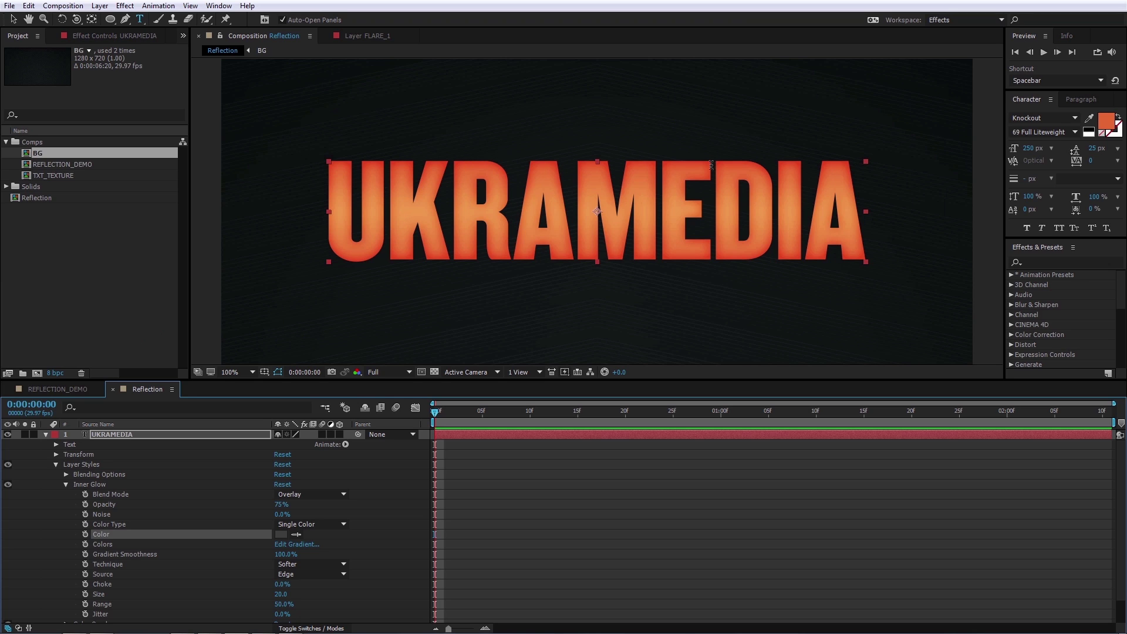
{"action": "left_click", "coordinate": [66, 484]}
- Add a Bevel and Emboss layer style to the UKRAMEDIA text layer and set its size to 2
{"action": "right_click", "coordinate": [146, 436]}
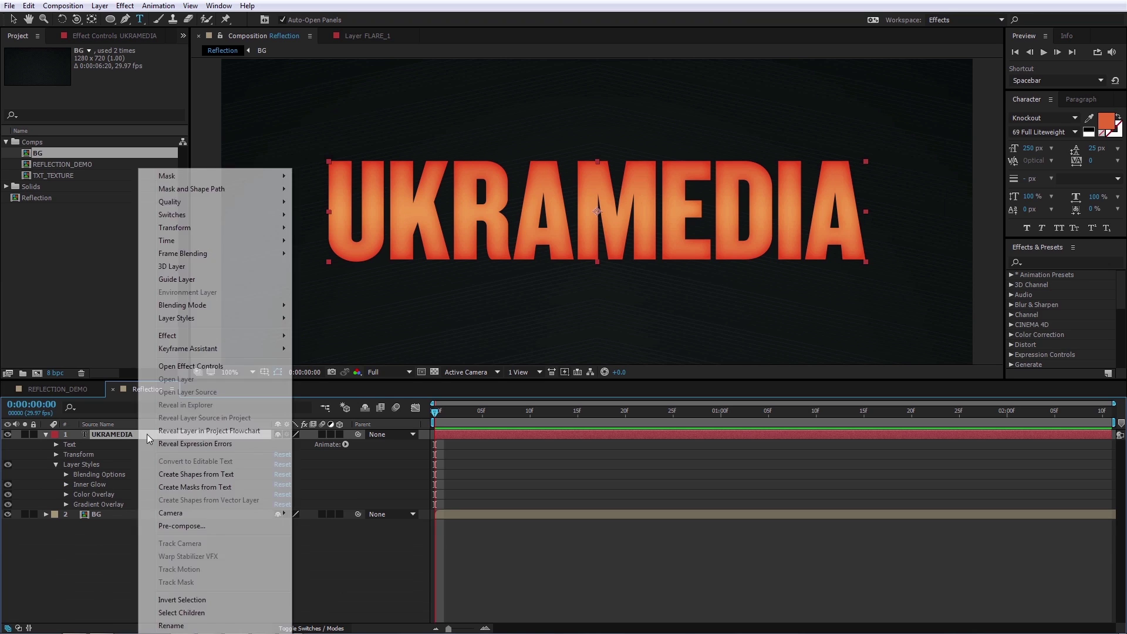
{"action": "mouse_move", "coordinate": [217, 318]}
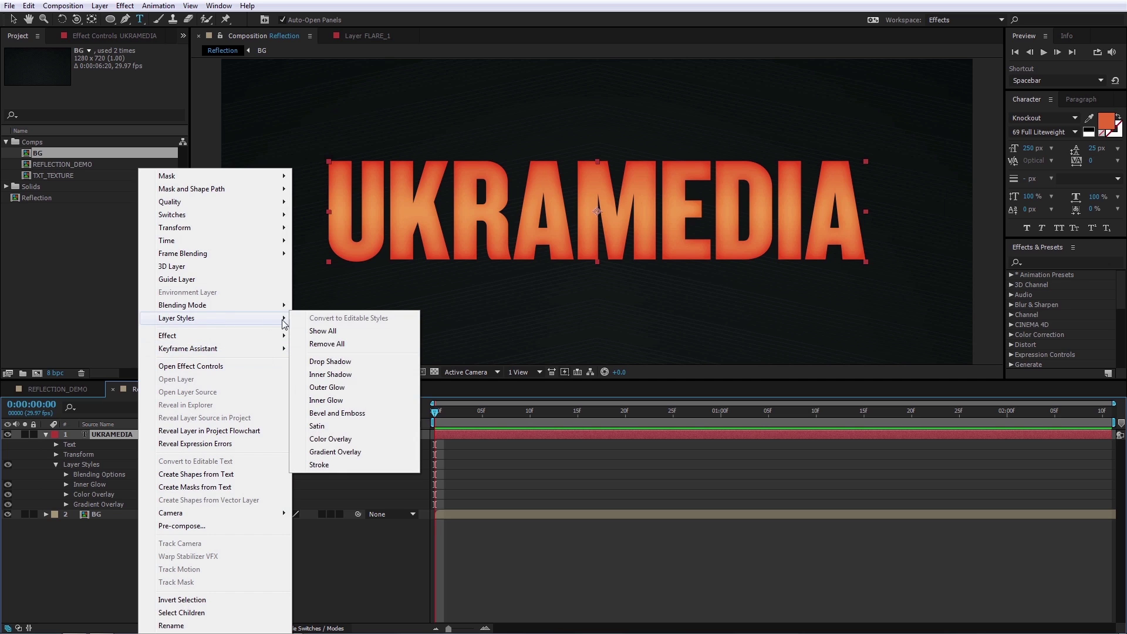
{"action": "left_click", "coordinate": [360, 414]}
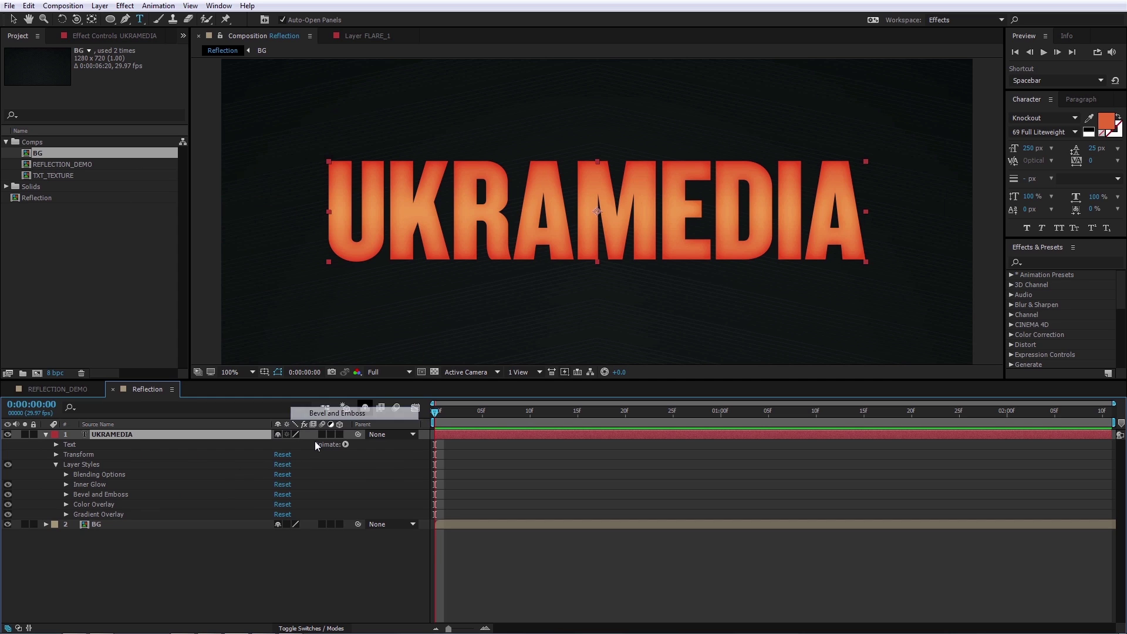
{"action": "left_click", "coordinate": [66, 494]}
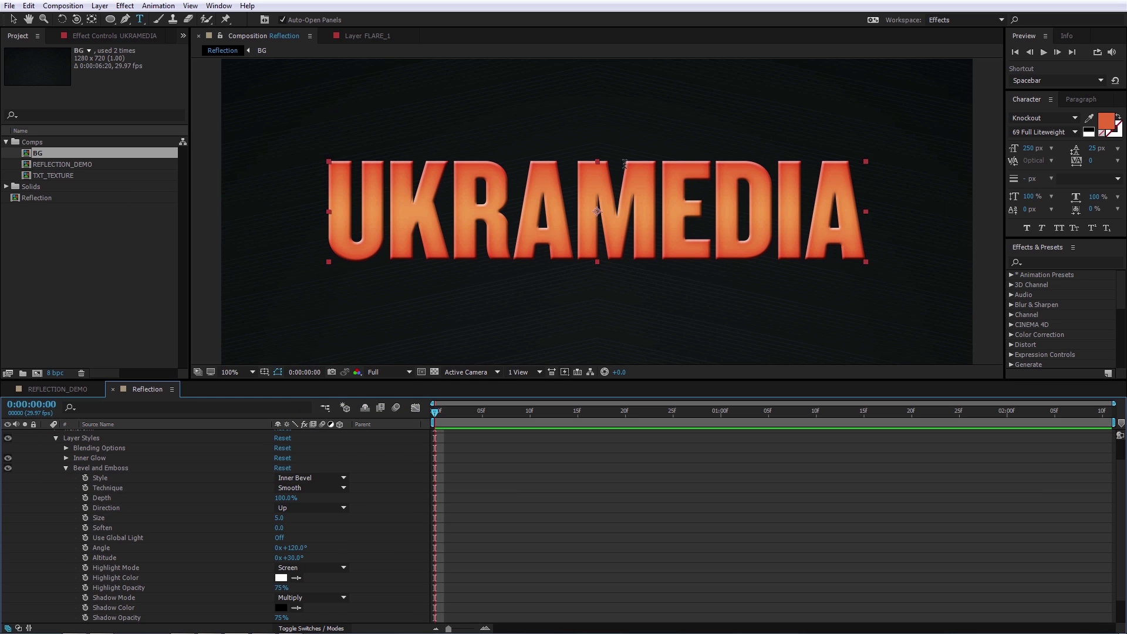
{"action": "left_click", "coordinate": [285, 517]}
{"action": "type", "text": "2"}
{"action": "key", "text": "Return"}
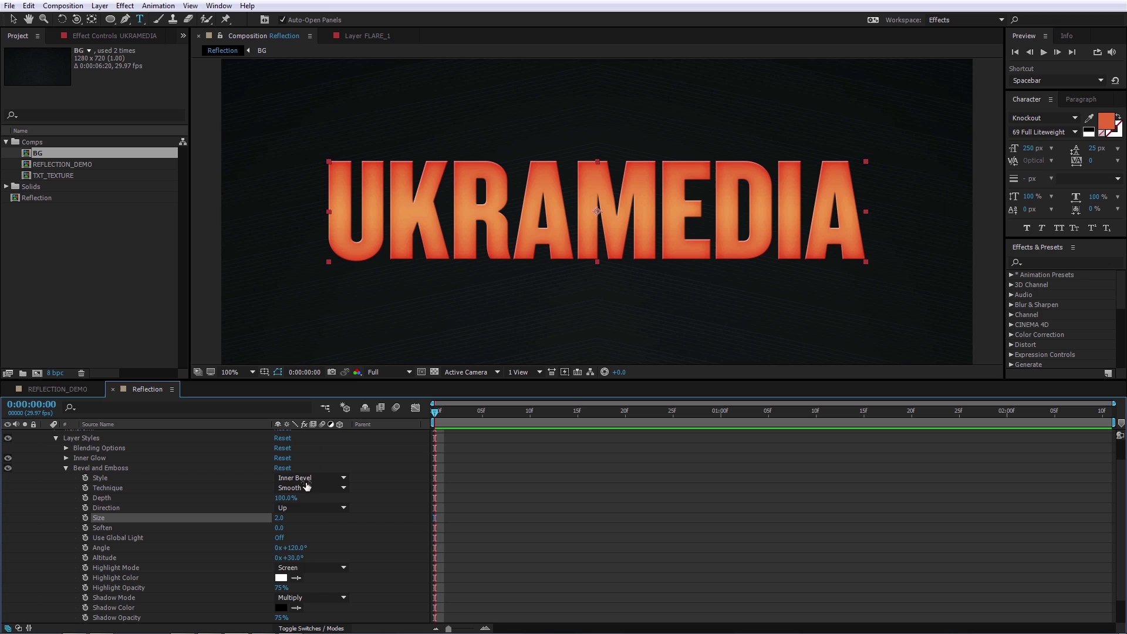
- Set the Bevel and Emboss highlight opacity to 100% and its highlight colour to the yellow-orange FFB400
{"action": "left_click_drag", "start_coordinate": [284, 587], "coordinate": [518, 175]}
{"action": "left_click", "coordinate": [397, 411]}
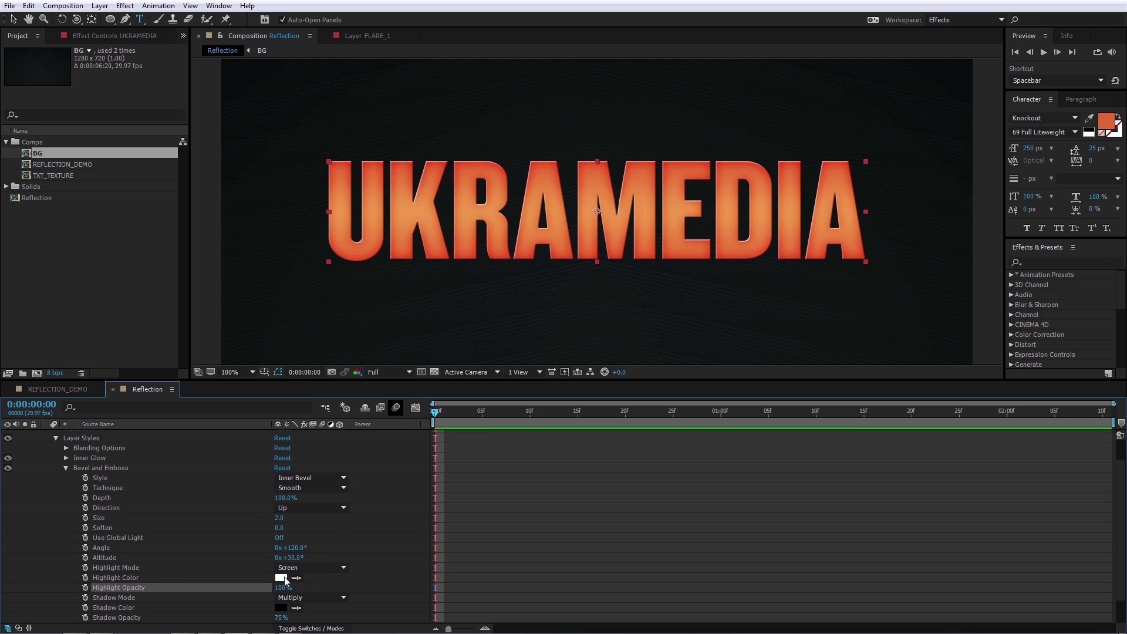
{"action": "left_click", "coordinate": [397, 408]}
{"action": "left_click", "coordinate": [281, 578]}
{"action": "left_click_drag", "start_coordinate": [163, 390], "coordinate": [174, 377]}
{"action": "left_click_drag", "start_coordinate": [159, 284], "coordinate": [158, 244]}
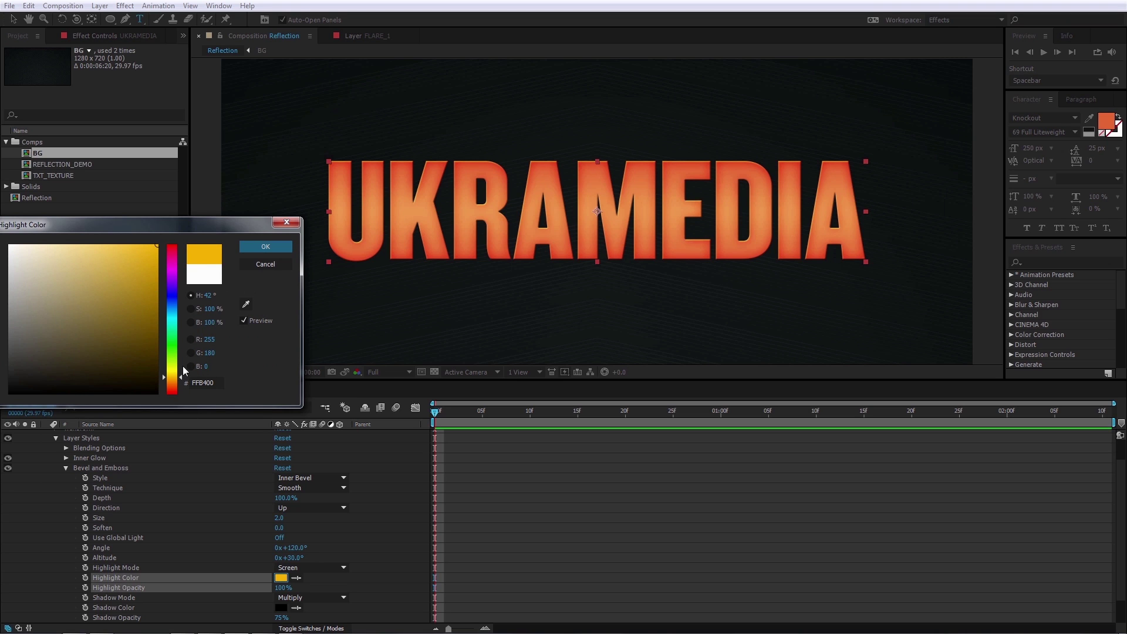
{"action": "left_click", "coordinate": [265, 246]}
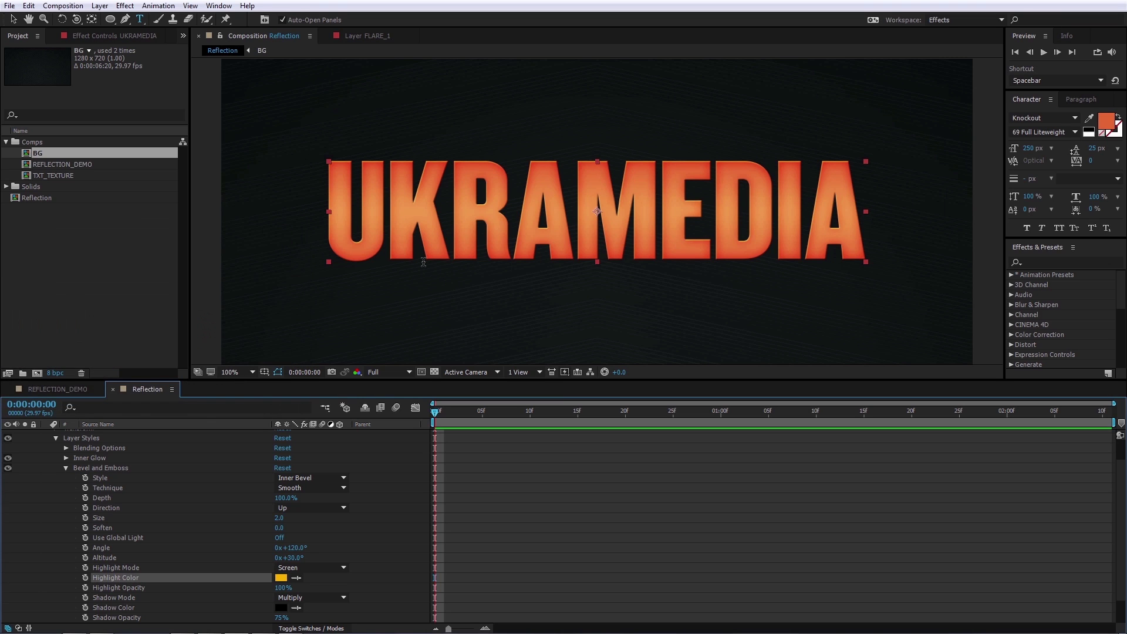
- Set the Bevel and Emboss shadow opacity to 50% and collapse the text layer's styles
{"action": "key", "text": "period"}
{"action": "left_click", "coordinate": [281, 618]}
{"action": "type", "text": "50"}
{"action": "key", "text": "Return"}
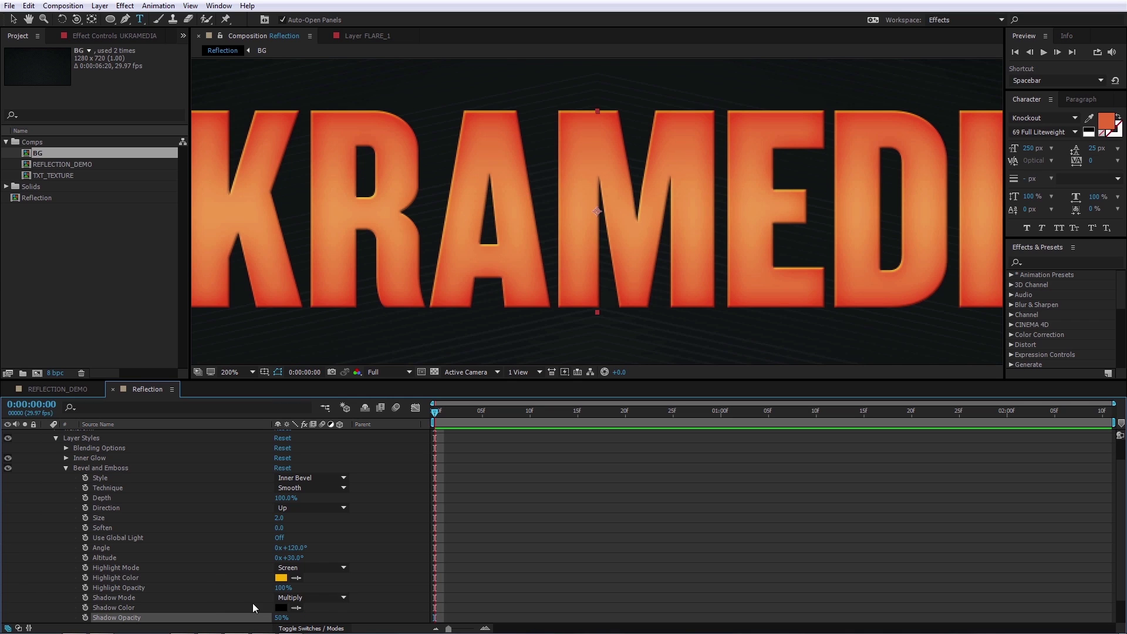
{"action": "key", "text": "comma"}
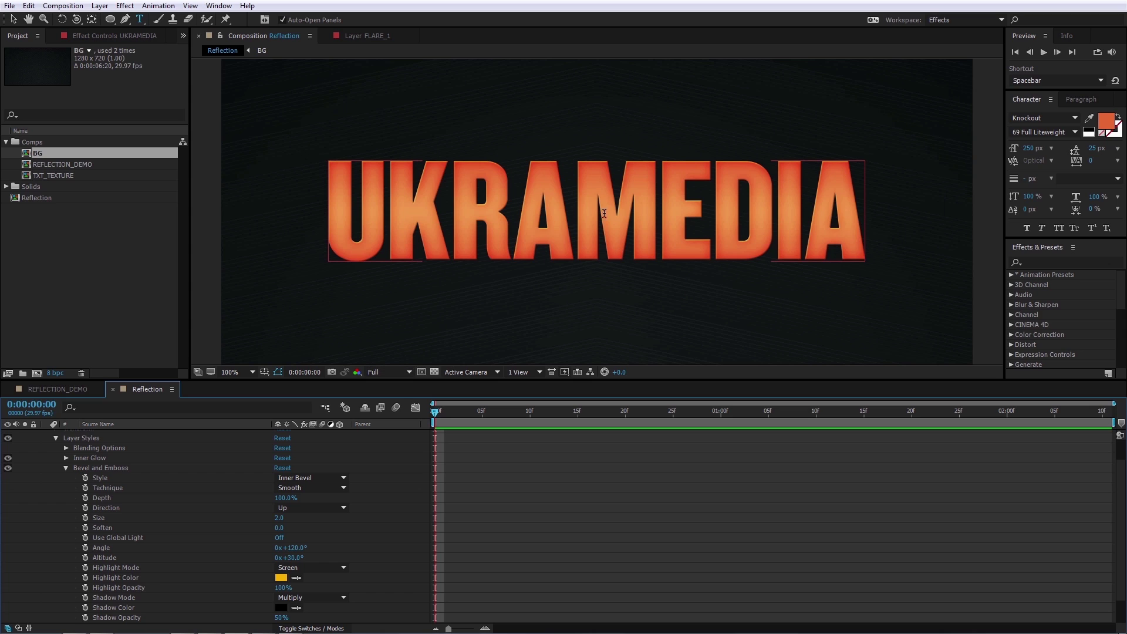
{"action": "left_click", "coordinate": [66, 468]}
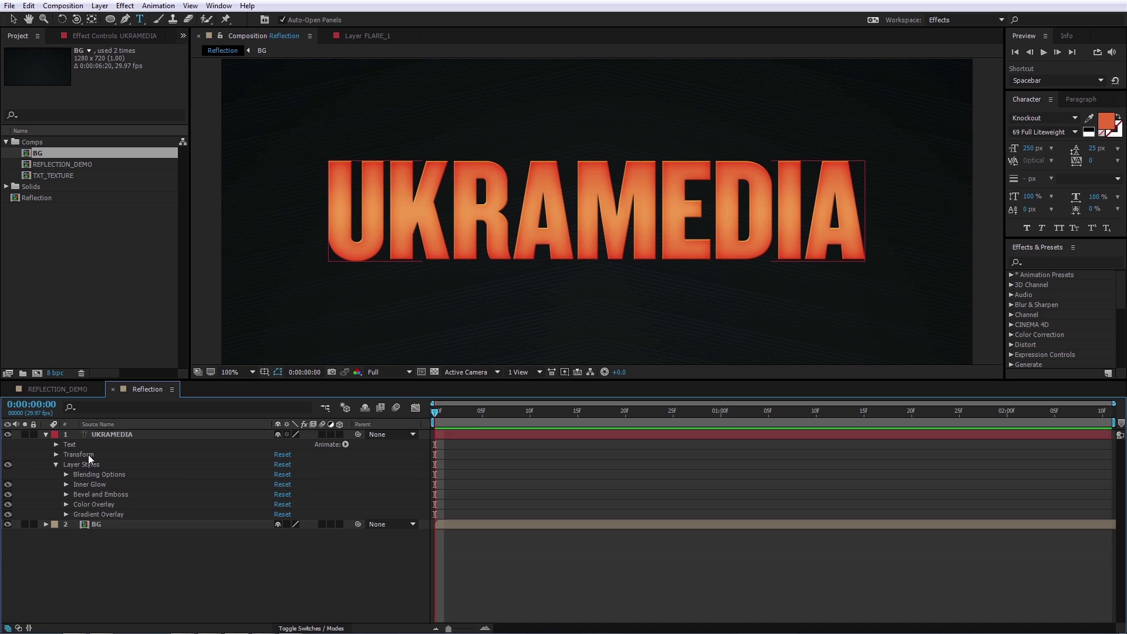
{"action": "left_click", "coordinate": [56, 465]}
- Duplicate the UKRAMEDIA text layer, placing the copy directly below the original, and rename the copy UKRAMEDIA_BG
{"action": "left_click", "coordinate": [155, 437]}
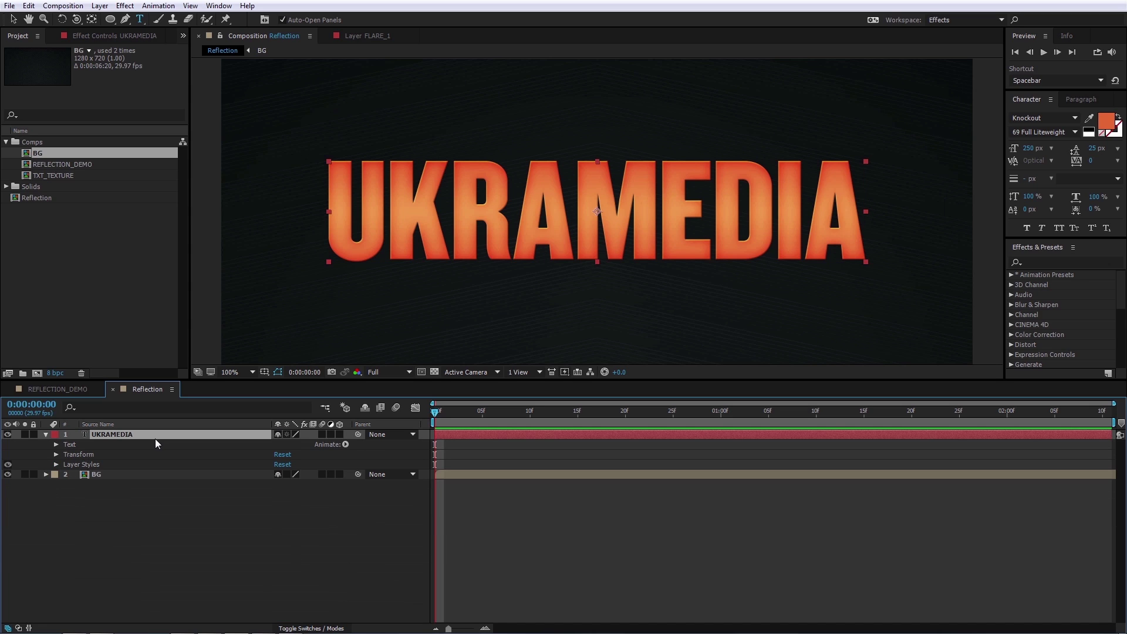
{"action": "key", "text": "ctrl+d"}
{"action": "left_click_drag", "start_coordinate": [147, 436], "coordinate": [152, 478]}
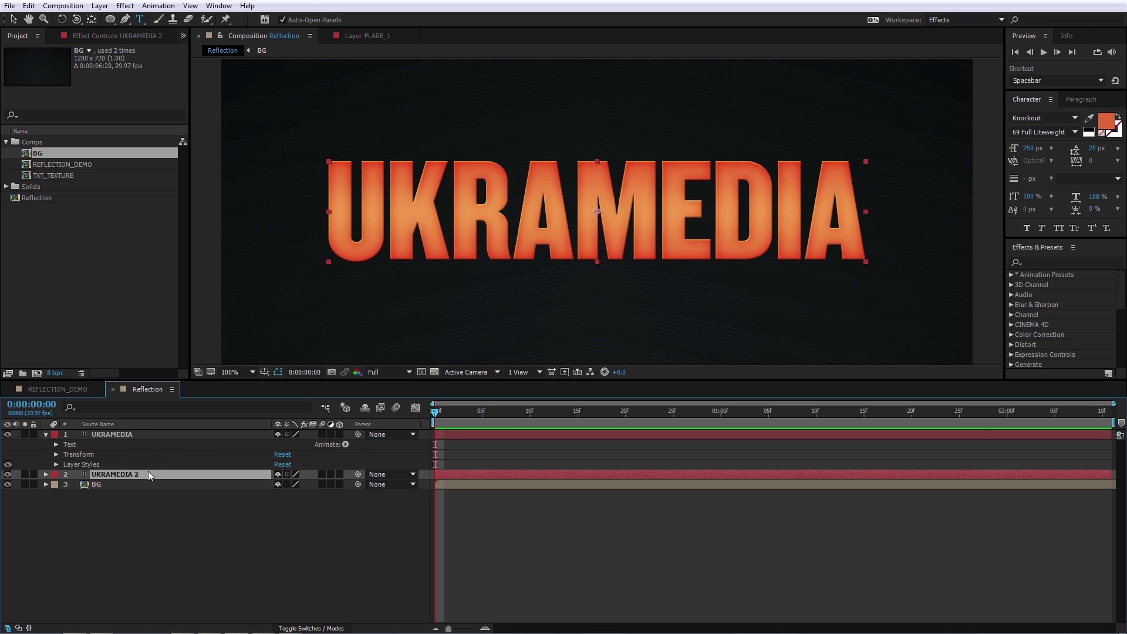
{"action": "key", "text": "Return"}
{"action": "left_click", "coordinate": [148, 474]}
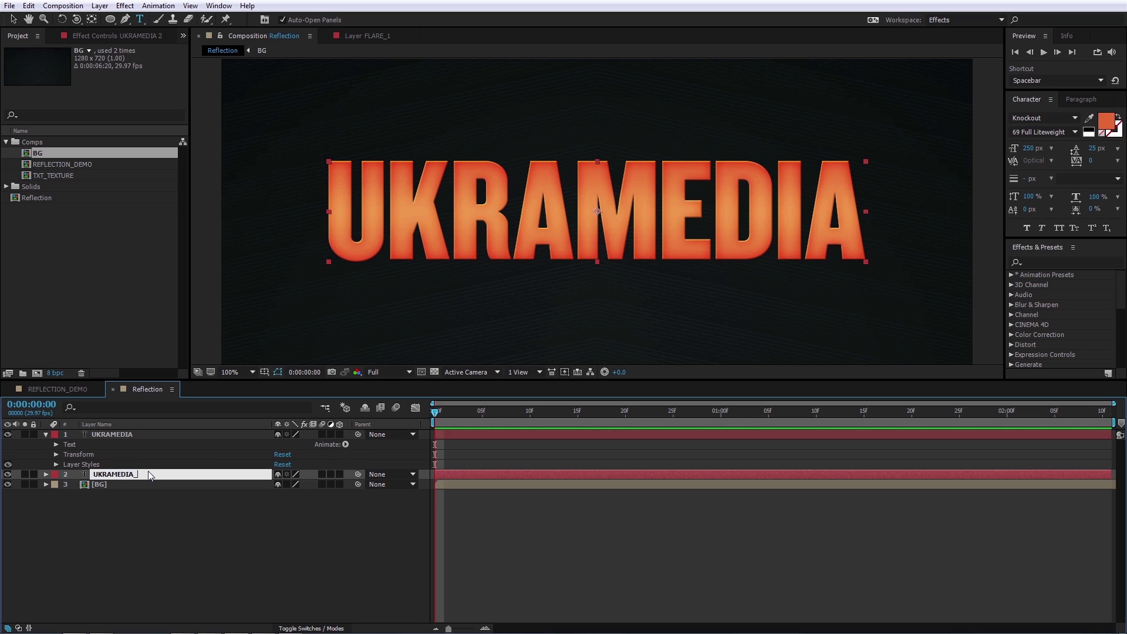
{"action": "type", "text": "_BG"}
{"action": "key", "text": "Return"}
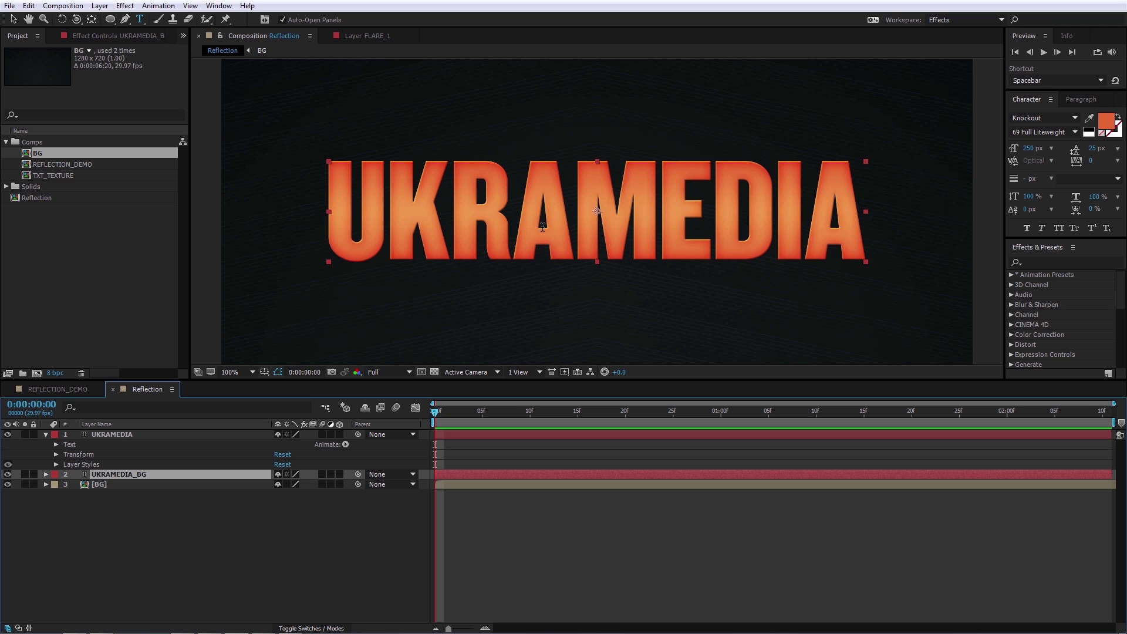
- Solo the UKRAMEDIA_BG layer with its properties expanded
{"action": "left_click", "coordinate": [174, 509]}
{"action": "left_click", "coordinate": [157, 474]}
{"action": "left_click", "coordinate": [46, 475]}
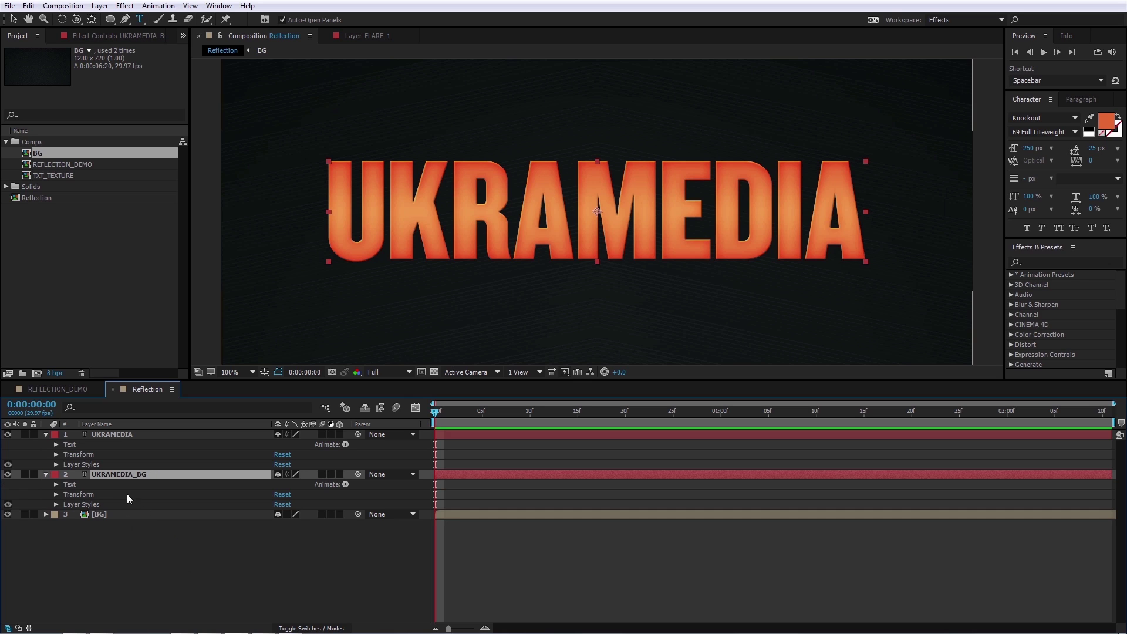
{"action": "left_click", "coordinate": [25, 475]}
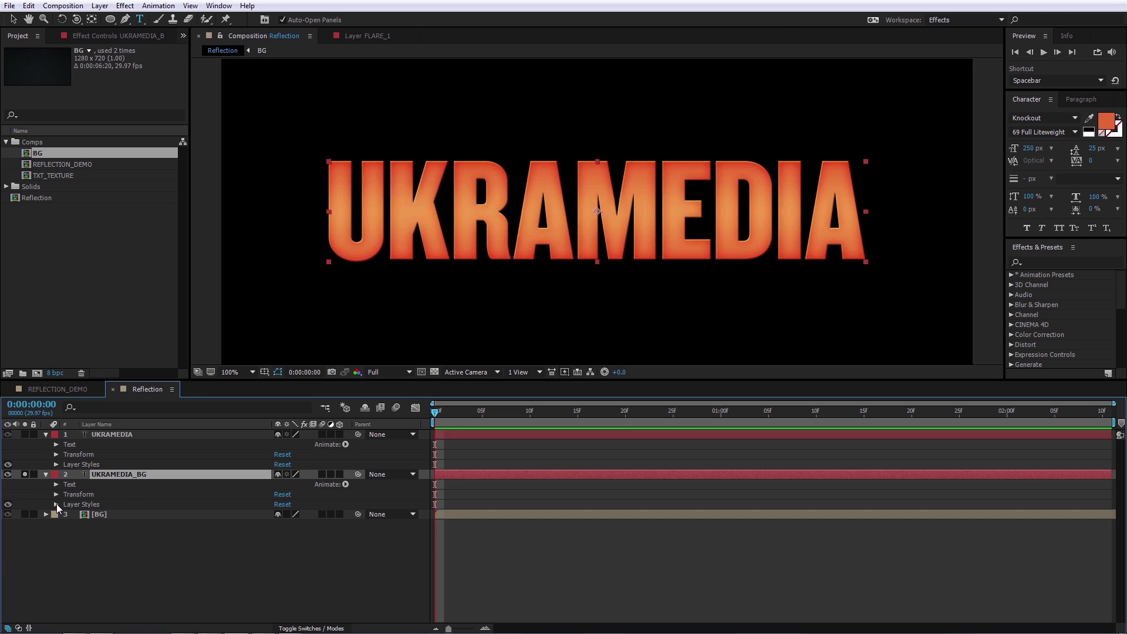
- Change the Color Overlay colour on the UKRAMEDIA_BG layer to the neutral grey 858585
{"action": "left_click", "coordinate": [56, 505]}
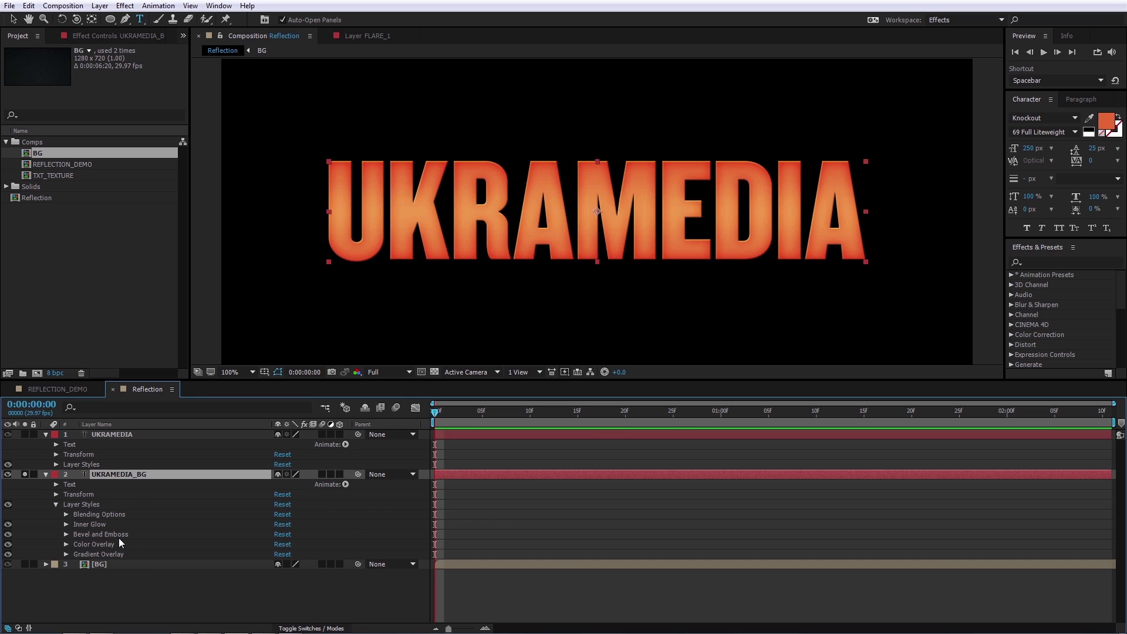
{"action": "left_click", "coordinate": [94, 545]}
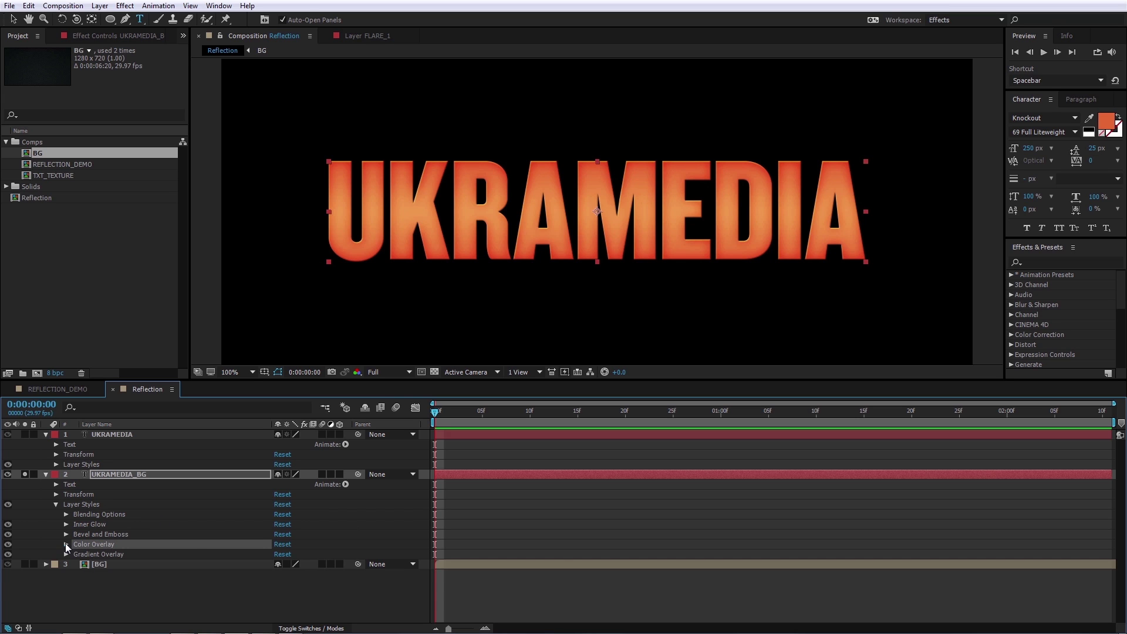
{"action": "left_click", "coordinate": [66, 544]}
{"action": "left_click", "coordinate": [282, 565]}
{"action": "left_click_drag", "start_coordinate": [35, 317], "coordinate": [8, 316]}
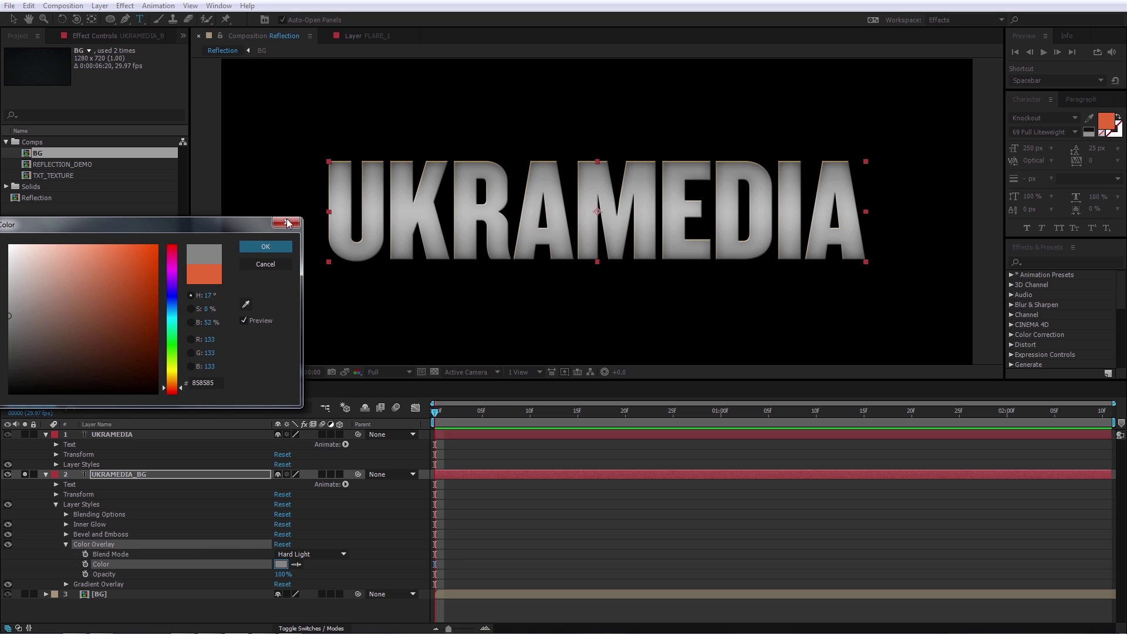
{"action": "left_click", "coordinate": [266, 246]}
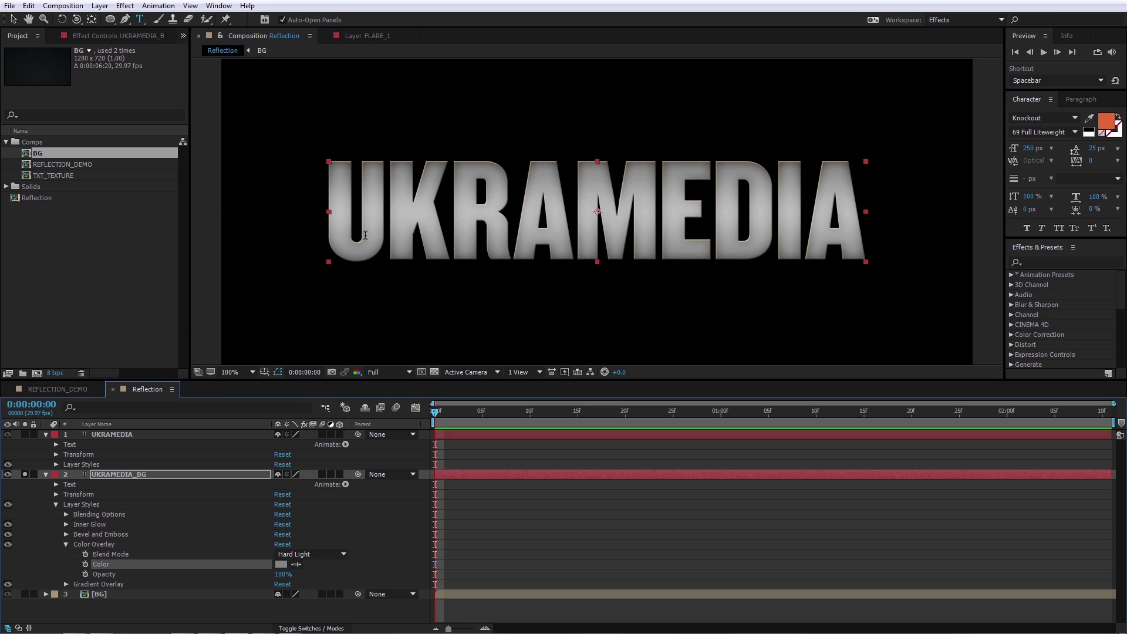
- Change the Bevel and Emboss highlight colour on the UKRAMEDIA_BG layer to white
{"action": "left_click", "coordinate": [65, 534]}
{"action": "scroll", "coordinate": [160, 583], "scroll_direction": "down", "scroll_amount": 3}
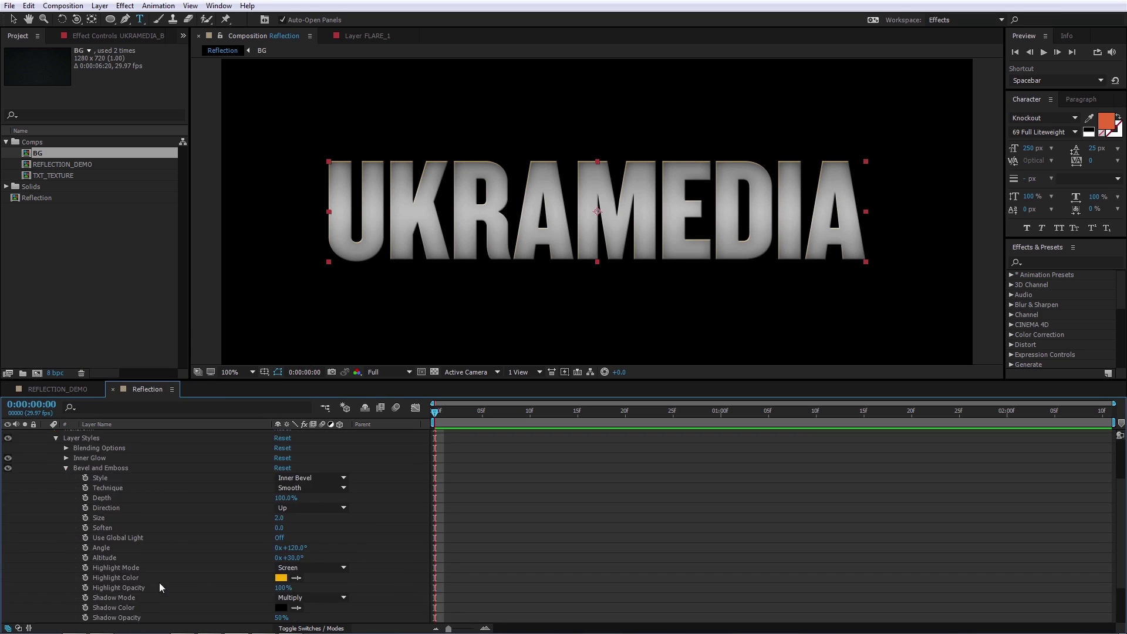
{"action": "left_click", "coordinate": [281, 578]}
{"action": "left_click", "coordinate": [10, 245]}
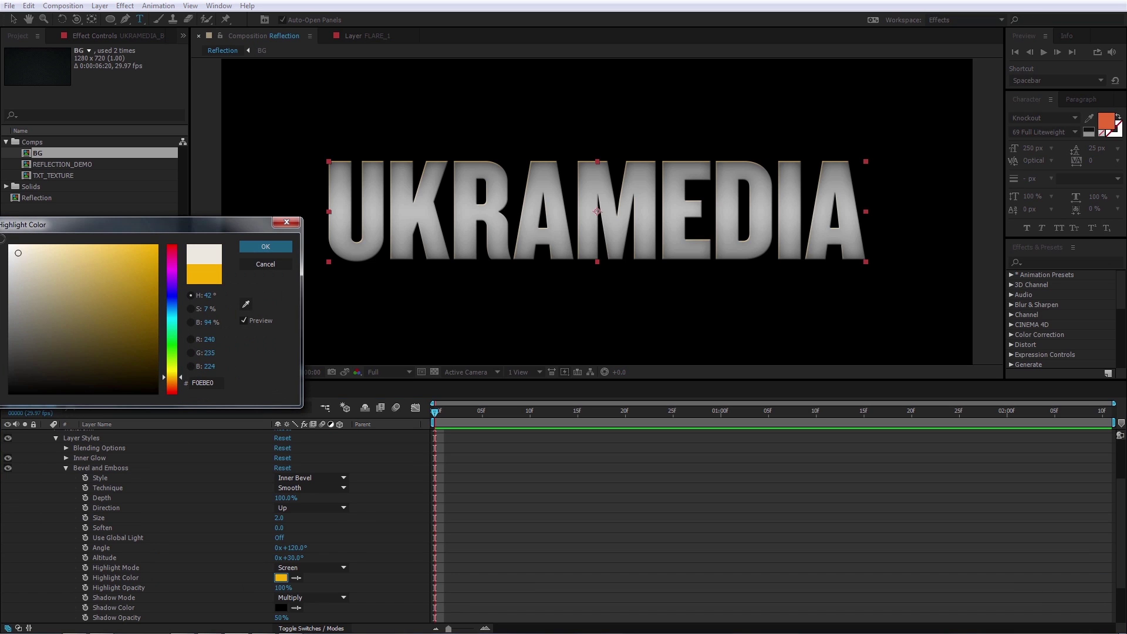
{"action": "left_click", "coordinate": [265, 246]}
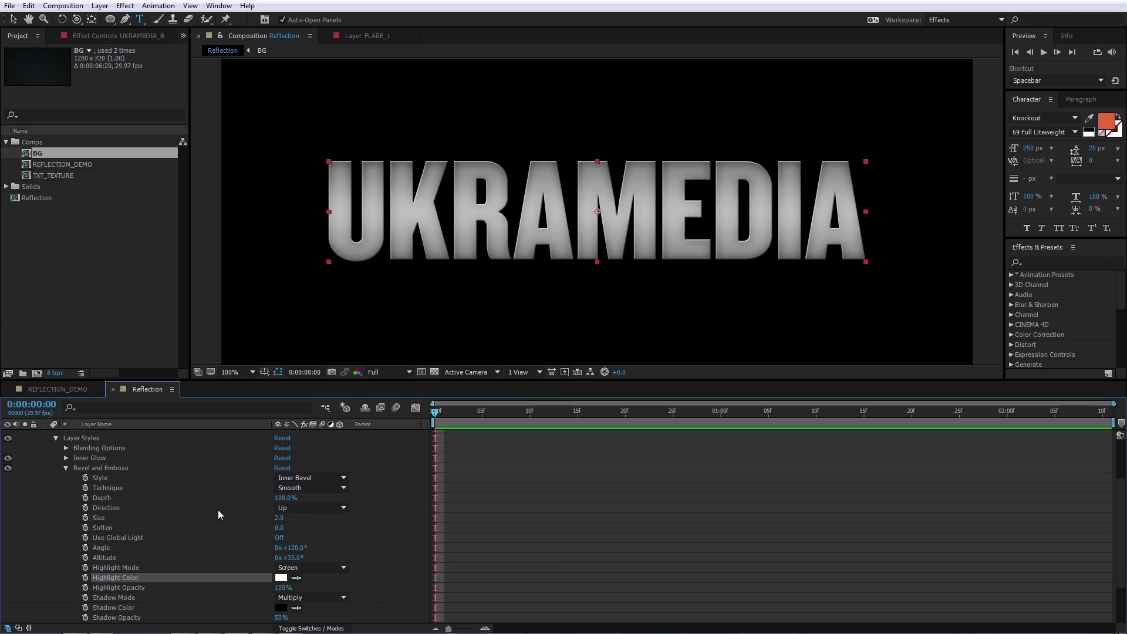
{"action": "scroll", "coordinate": [224, 525], "scroll_direction": "up", "scroll_amount": 2}
{"action": "left_click", "coordinate": [66, 498]}
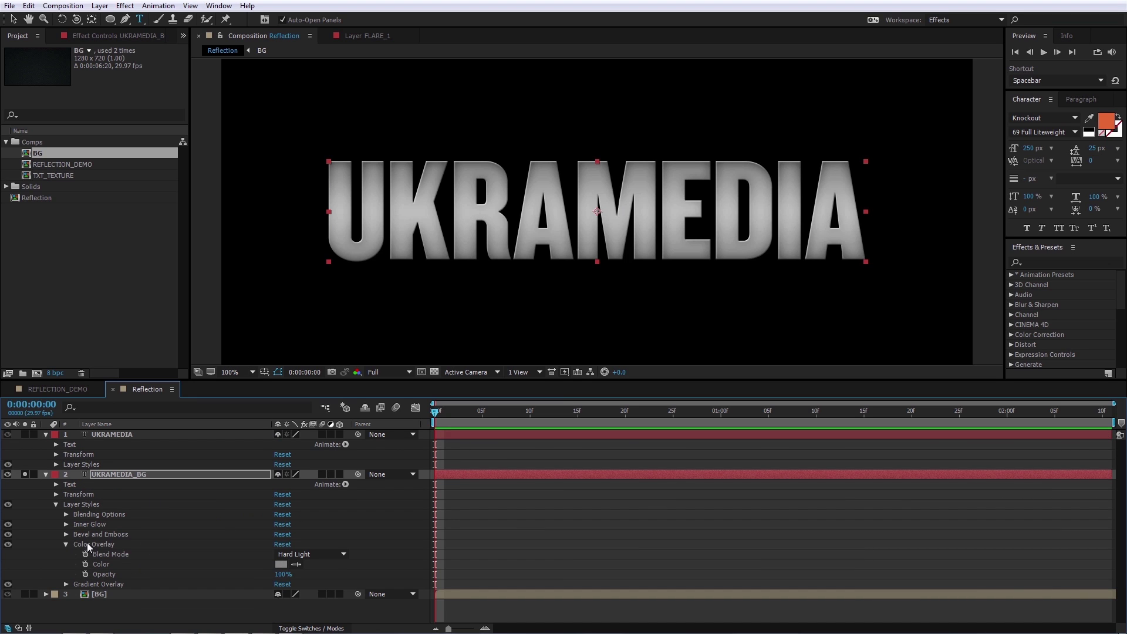
- Darken the middle colour stop of the UKRAMEDIA_BG layer's Gradient Overlay to a mid grey
{"action": "left_click", "coordinate": [66, 543]}
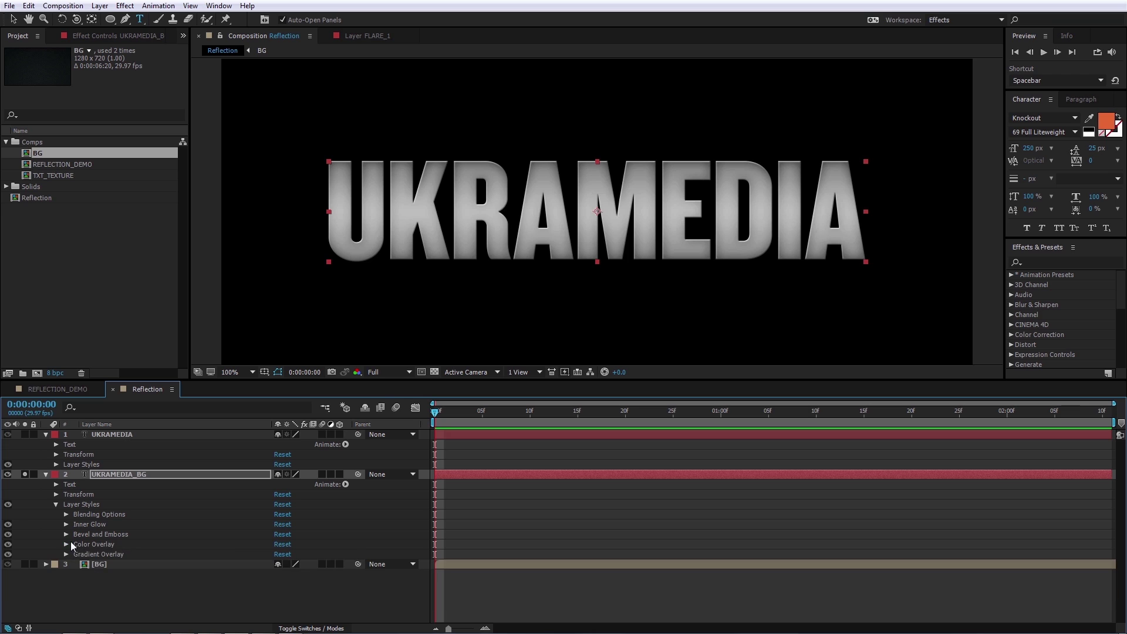
{"action": "left_click", "coordinate": [66, 554]}
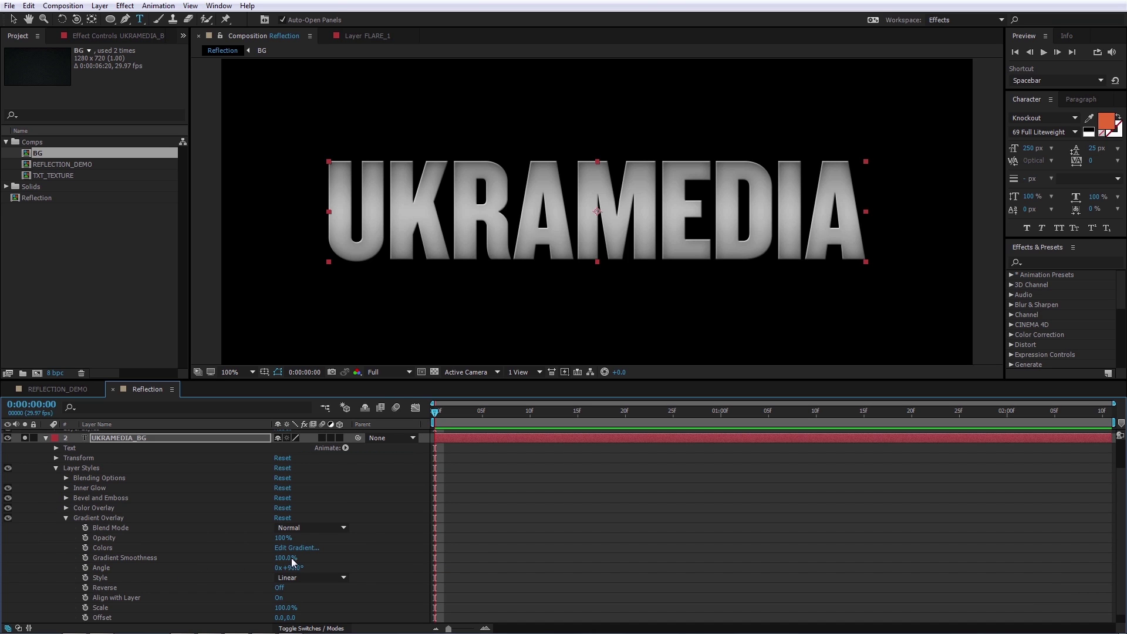
{"action": "left_click", "coordinate": [295, 548]}
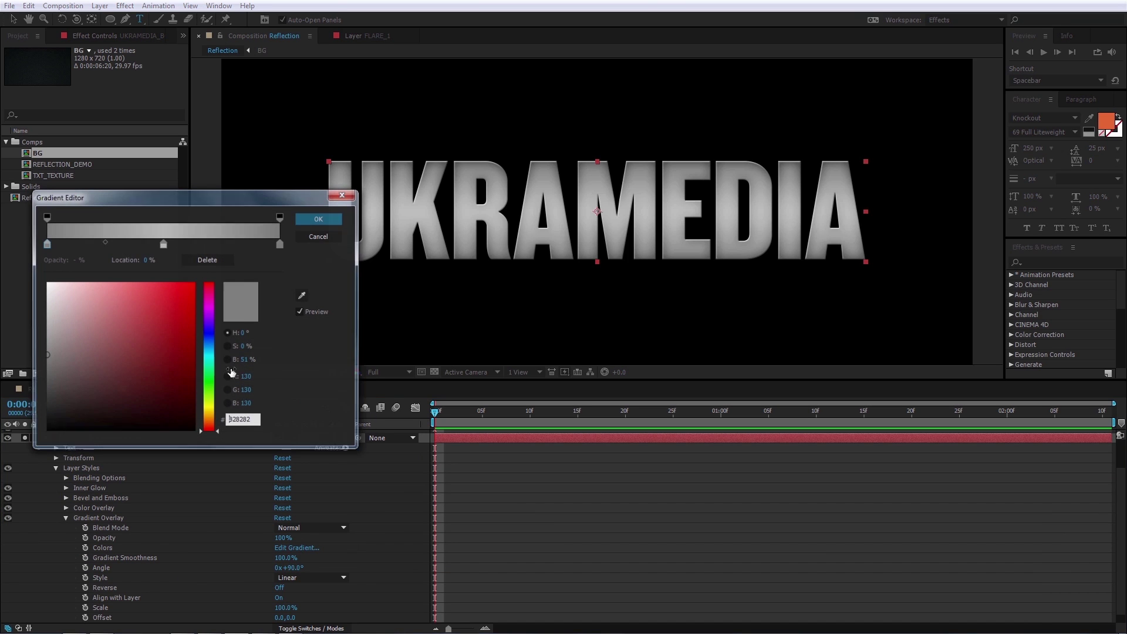
{"action": "left_click", "coordinate": [164, 244]}
{"action": "mouse_move", "coordinate": [62, 347]}
{"action": "left_mouse_down"}
{"action": "mouse_move", "coordinate": [52, 317]}
{"action": "mouse_move", "coordinate": [47, 340]}
{"action": "left_mouse_up"}
{"action": "left_click", "coordinate": [320, 218]}
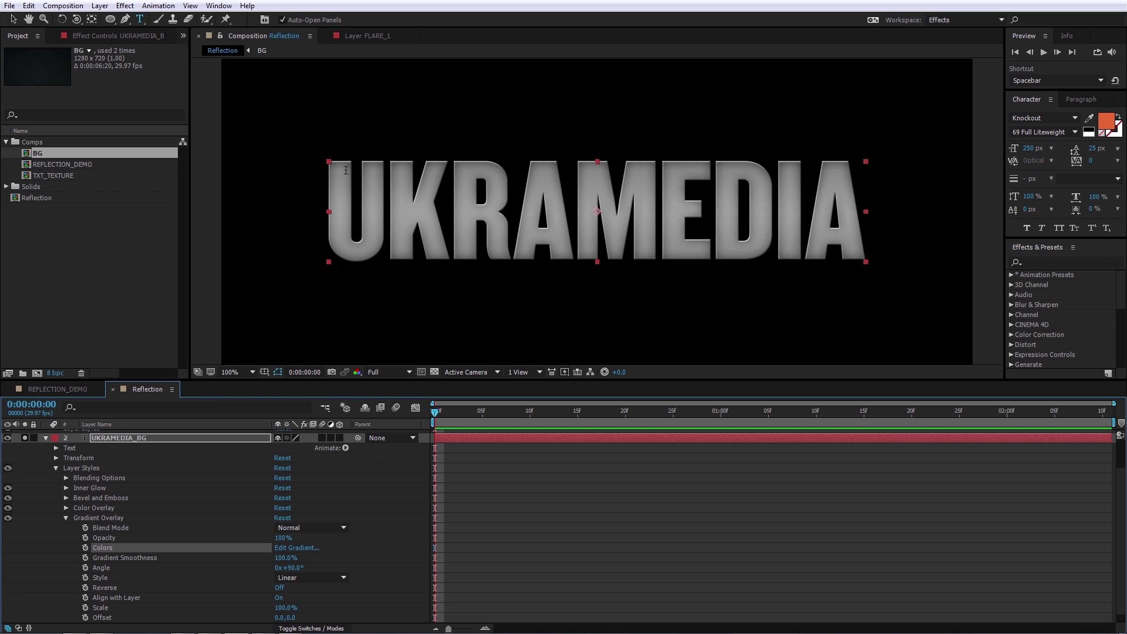
{"action": "left_click", "coordinate": [66, 518]}
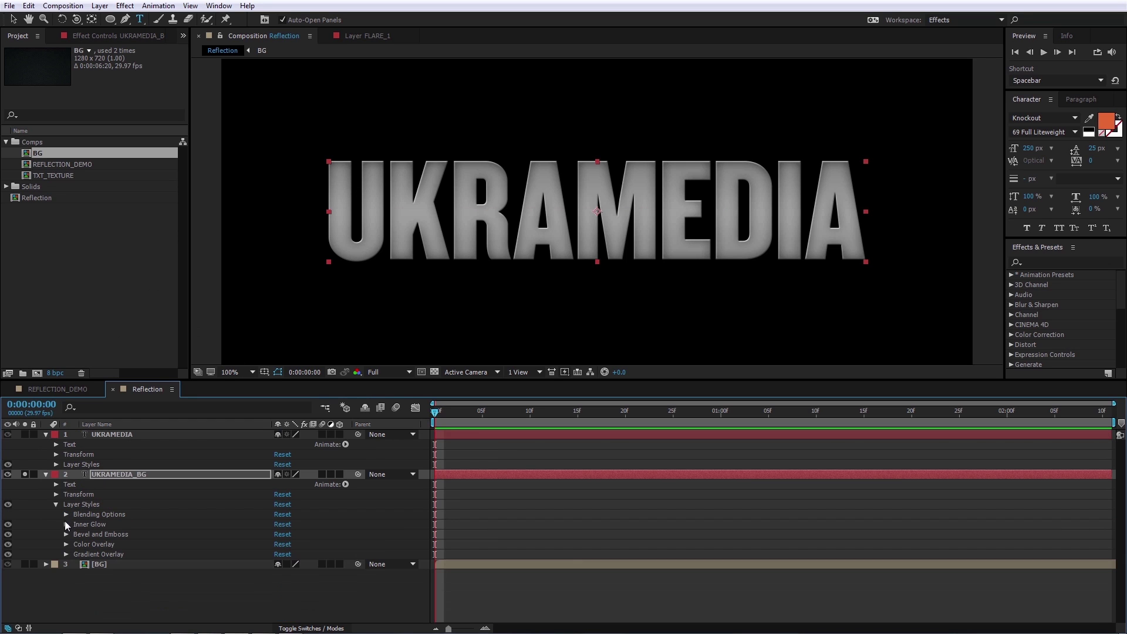
- Change the Inner Glow colour on the UKRAMEDIA_BG layer to the near-white F3F3F3 and unsolo the layer
{"action": "left_click", "coordinate": [66, 525]}
{"action": "left_click", "coordinate": [281, 538]}
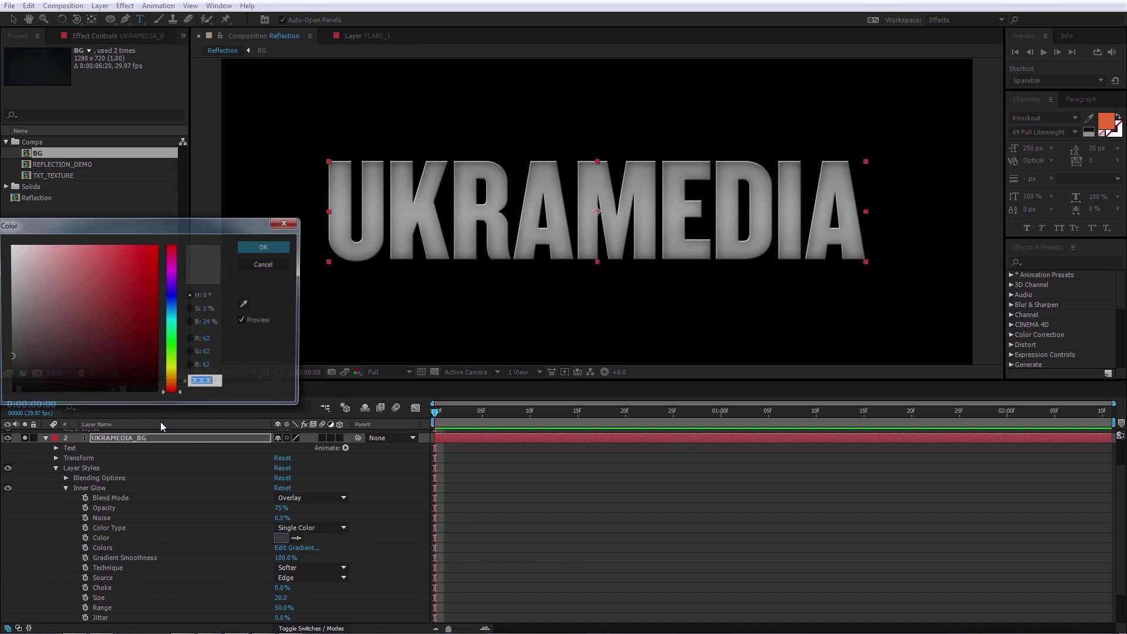
{"action": "left_click_drag", "start_coordinate": [9, 357], "coordinate": [9, 251]}
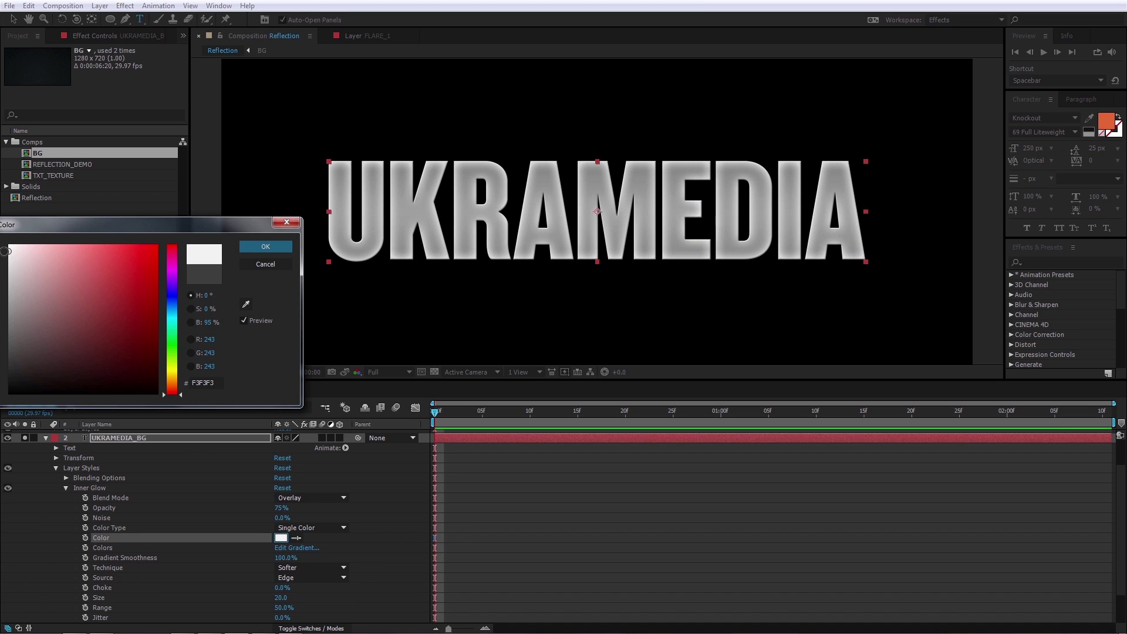
{"action": "left_click", "coordinate": [291, 249]}
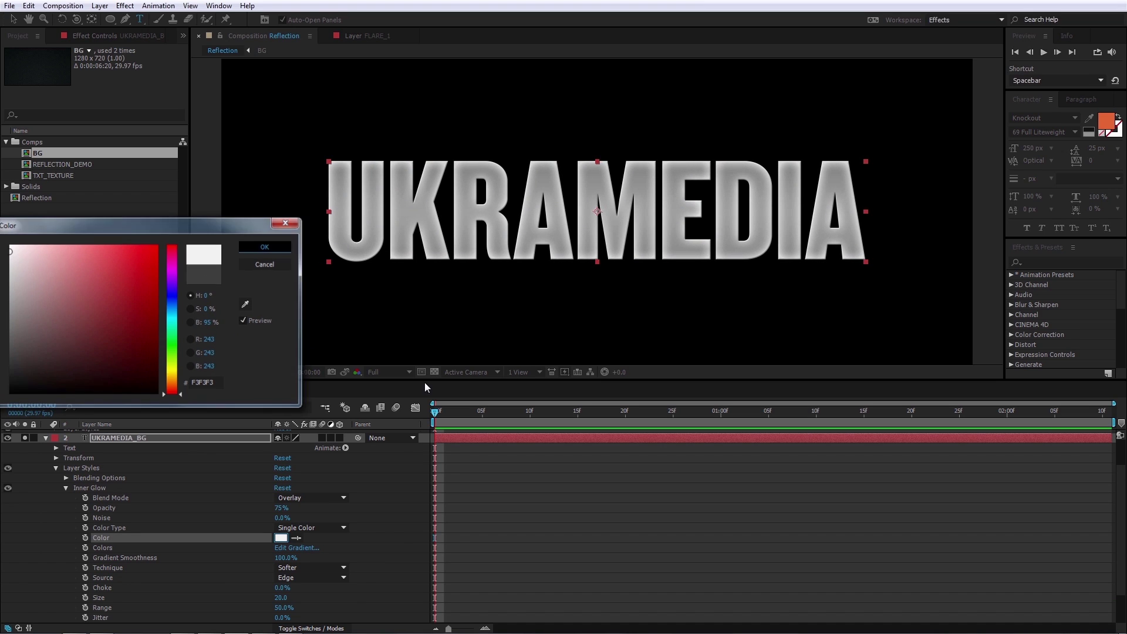
{"action": "scroll", "coordinate": [88, 485], "scroll_direction": "up", "scroll_amount": 2}
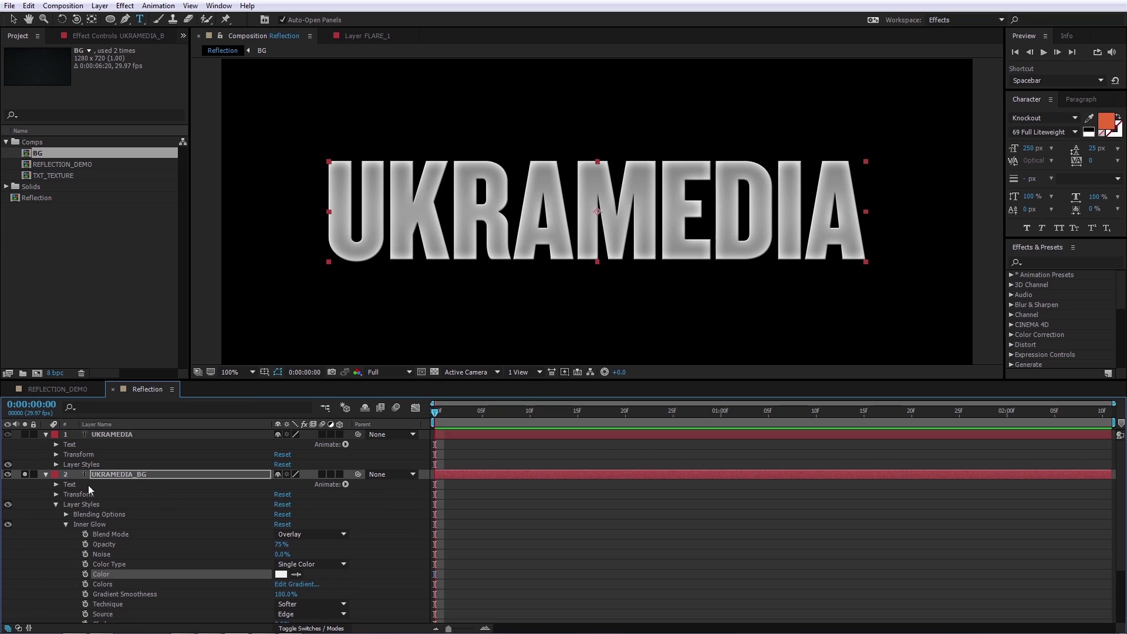
{"action": "left_click", "coordinate": [25, 474]}
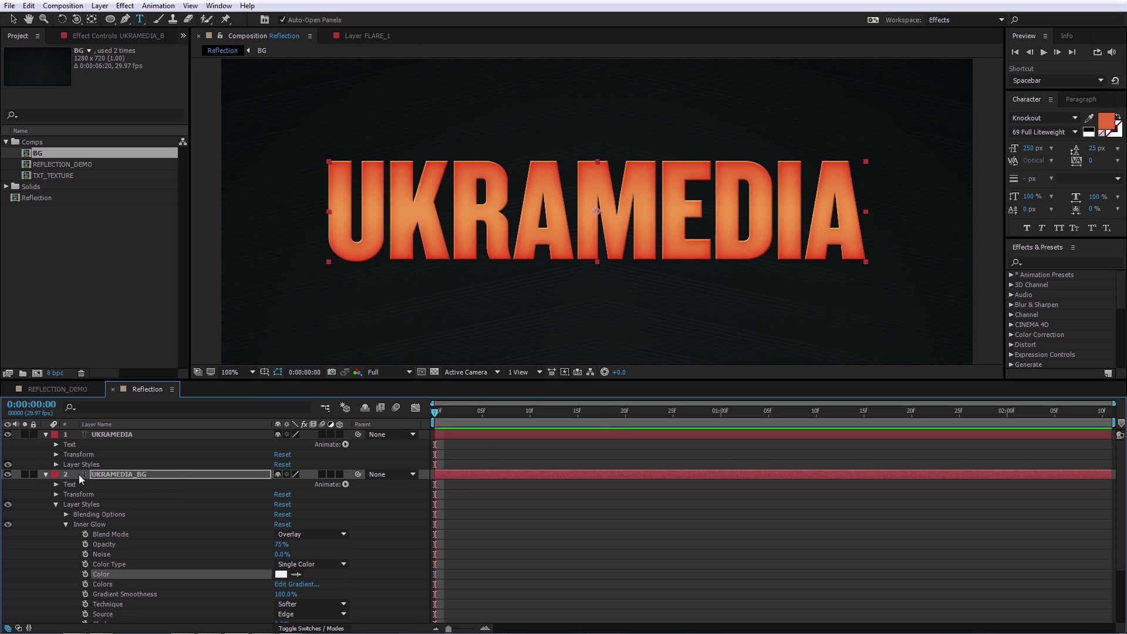
- Add a 14 px stroke in pure red FF0000 to the UKRAMEDIA_BG text
{"action": "left_click", "coordinate": [154, 474]}
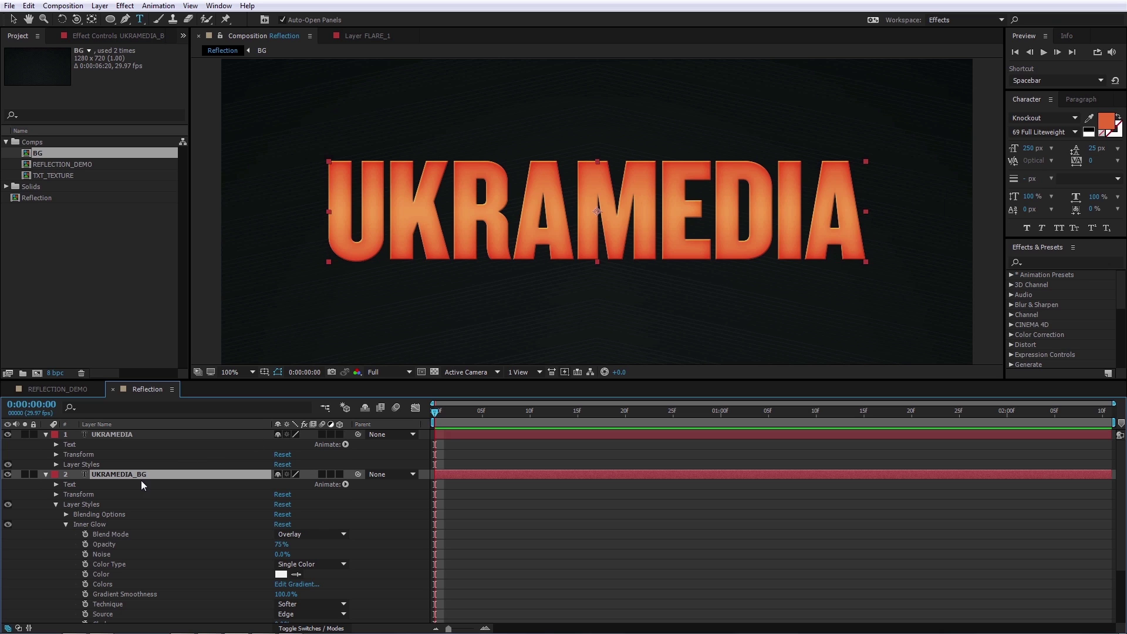
{"action": "left_click", "coordinate": [1116, 138]}
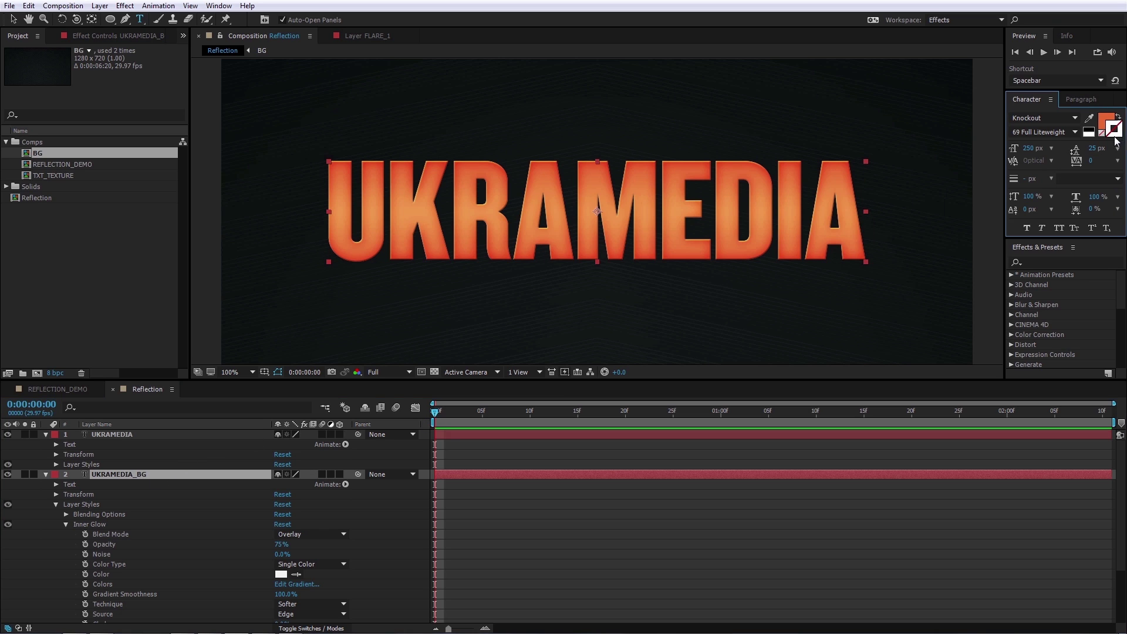
{"action": "left_click", "coordinate": [1116, 138]}
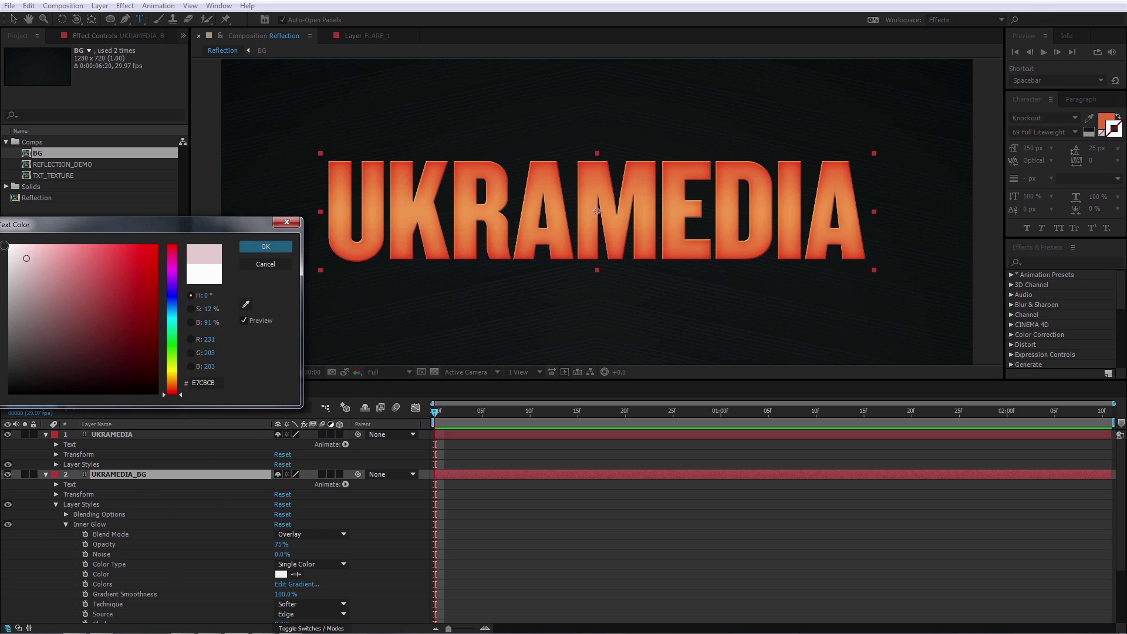
{"action": "left_click", "coordinate": [265, 246]}
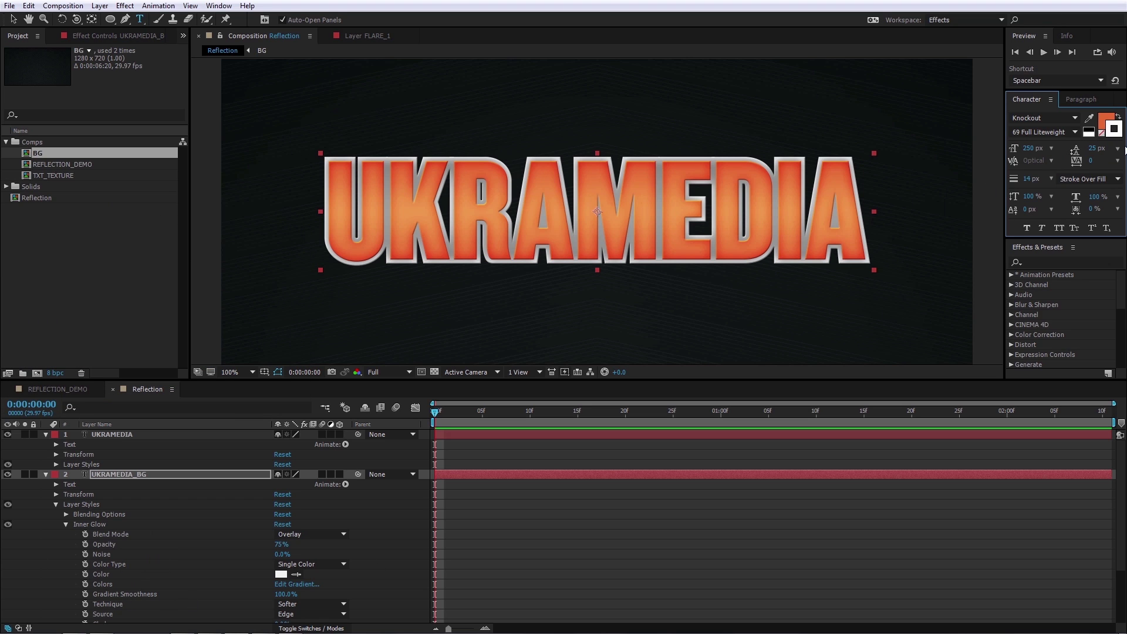
{"action": "left_click", "coordinate": [1114, 129]}
{"action": "left_click", "coordinate": [156, 245]}
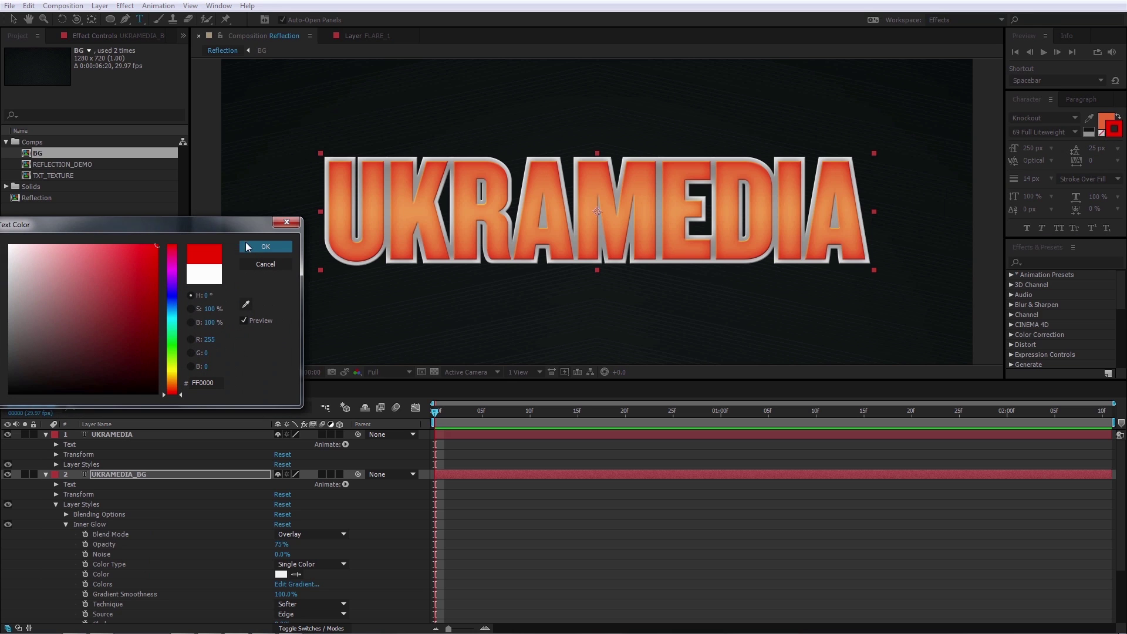
{"action": "left_click", "coordinate": [243, 246]}
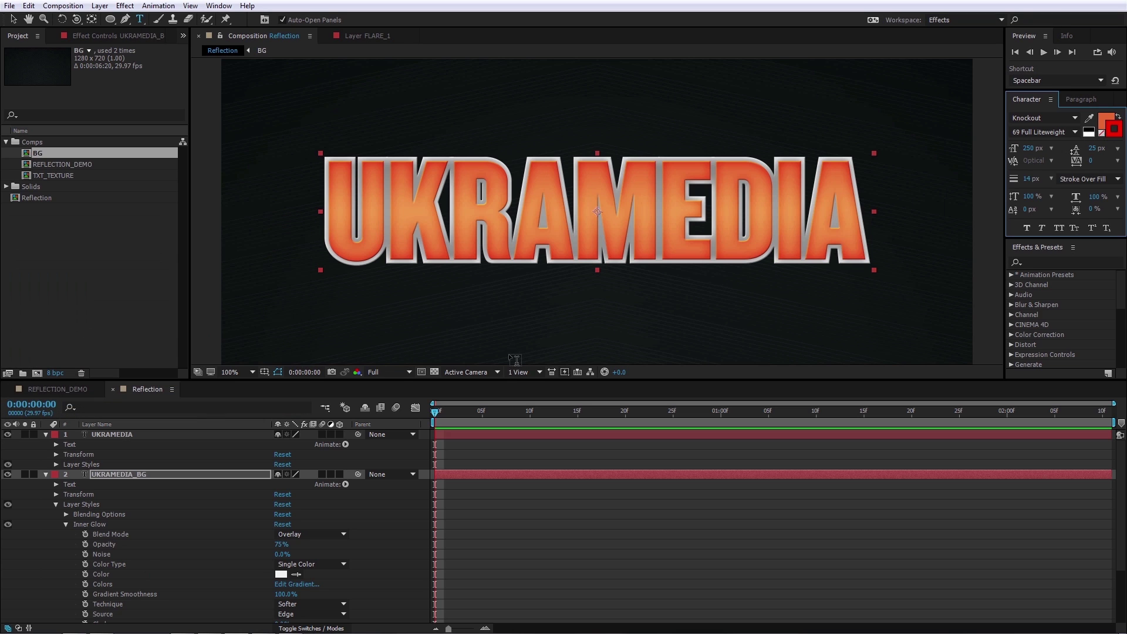
- Try a 50 px stroke width on the UKRAMEDIA_BG text and undo it
{"action": "left_click", "coordinate": [1029, 179]}
{"action": "type", "text": "50"}
{"action": "key", "text": "Return"}
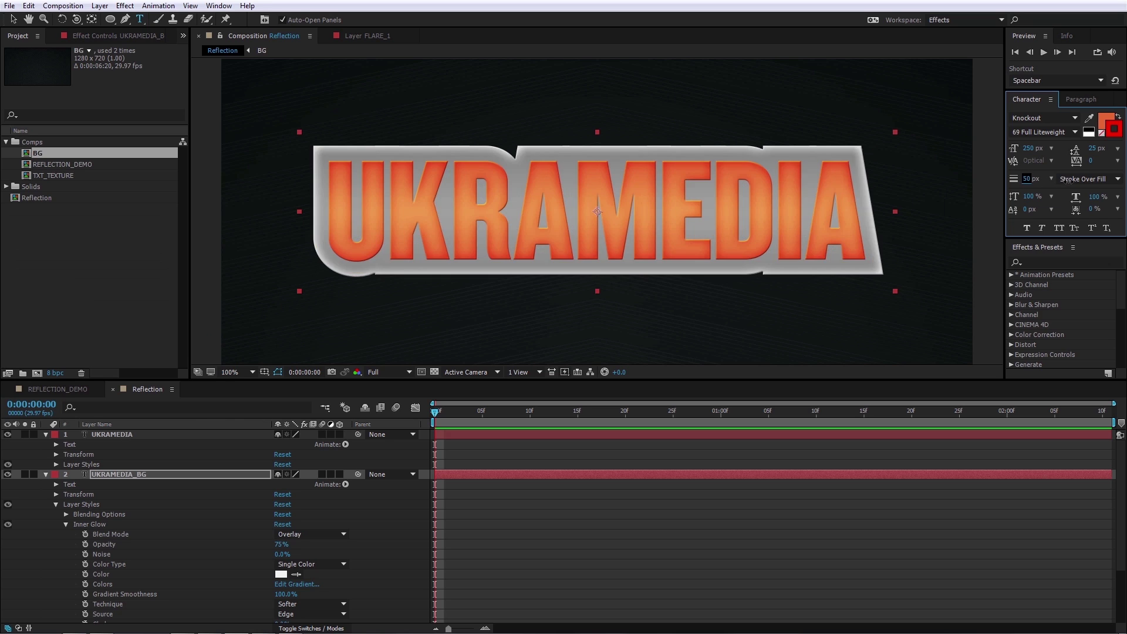
{"action": "key", "text": "ctrl+z"}
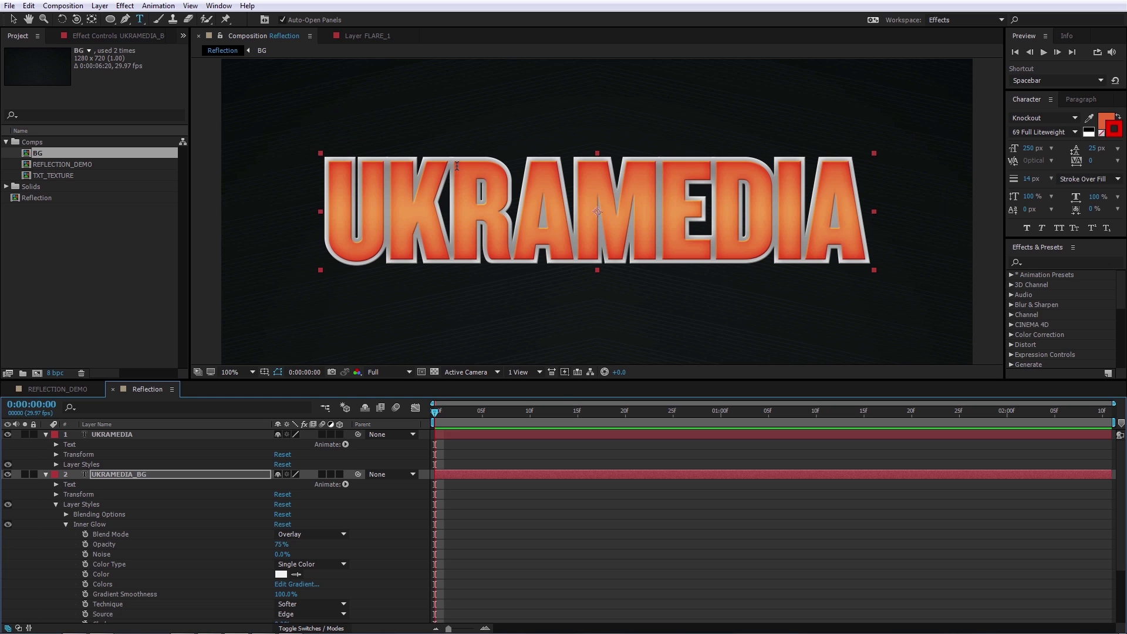
- Collapse the UKRAMEDIA_BG layer's properties and add a Drop Shadow layer style to the UKRAMEDIA layer
{"action": "left_click", "coordinate": [403, 550]}
{"action": "key", "text": "period"}
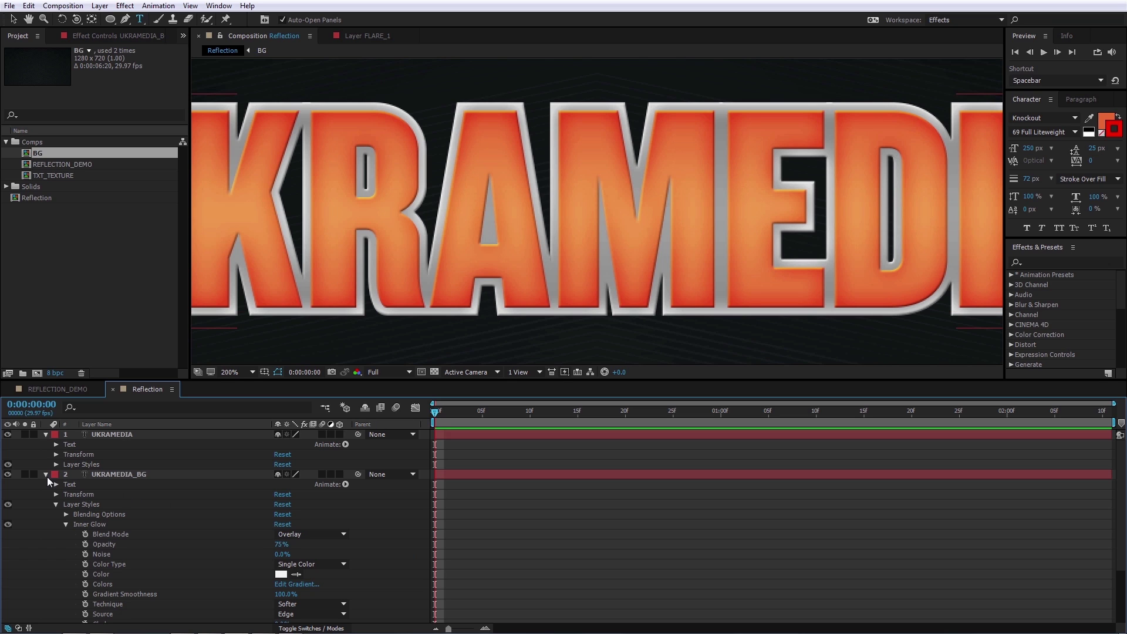
{"action": "left_click", "coordinate": [100, 475]}
{"action": "left_click", "coordinate": [46, 475]}
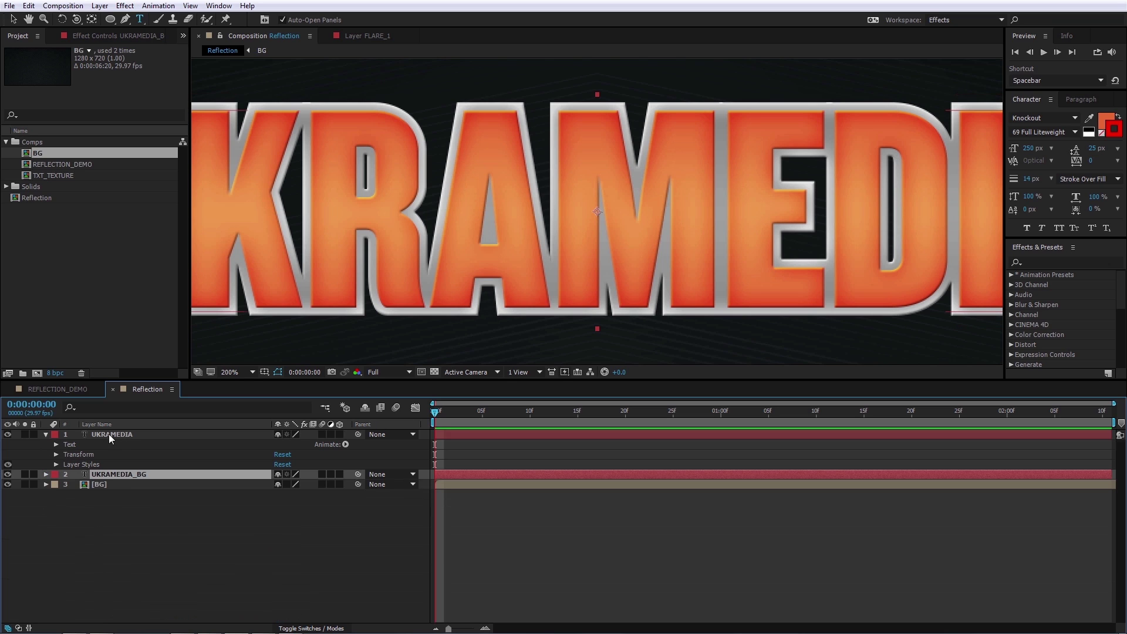
{"action": "left_click", "coordinate": [108, 435]}
{"action": "right_click", "coordinate": [170, 436]}
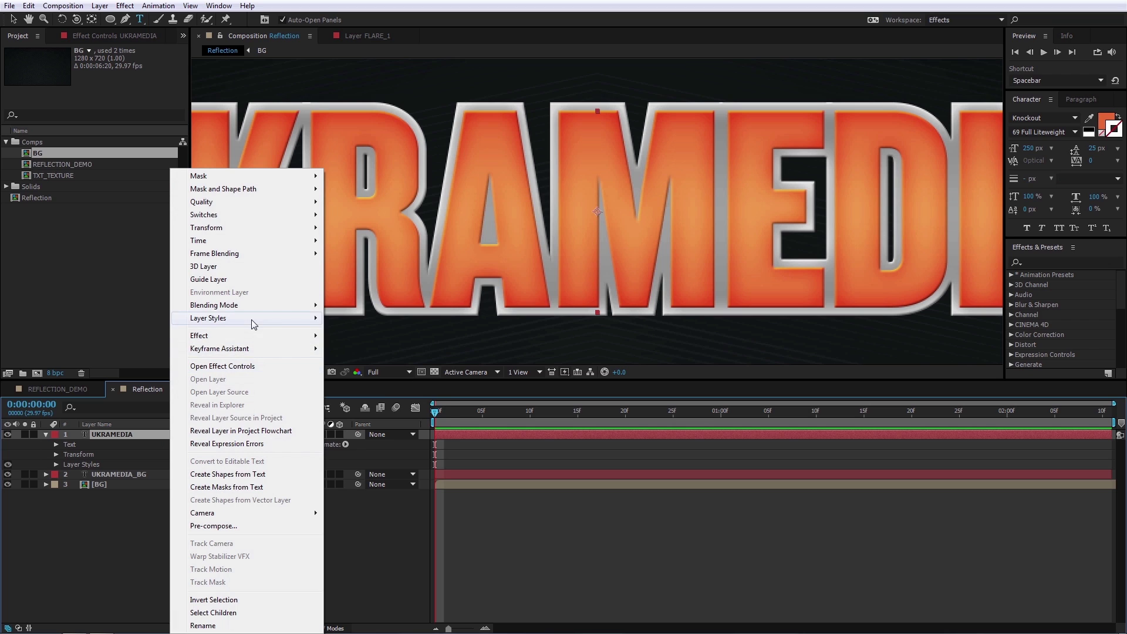
{"action": "mouse_move", "coordinate": [253, 320]}
{"action": "left_click", "coordinate": [394, 361]}
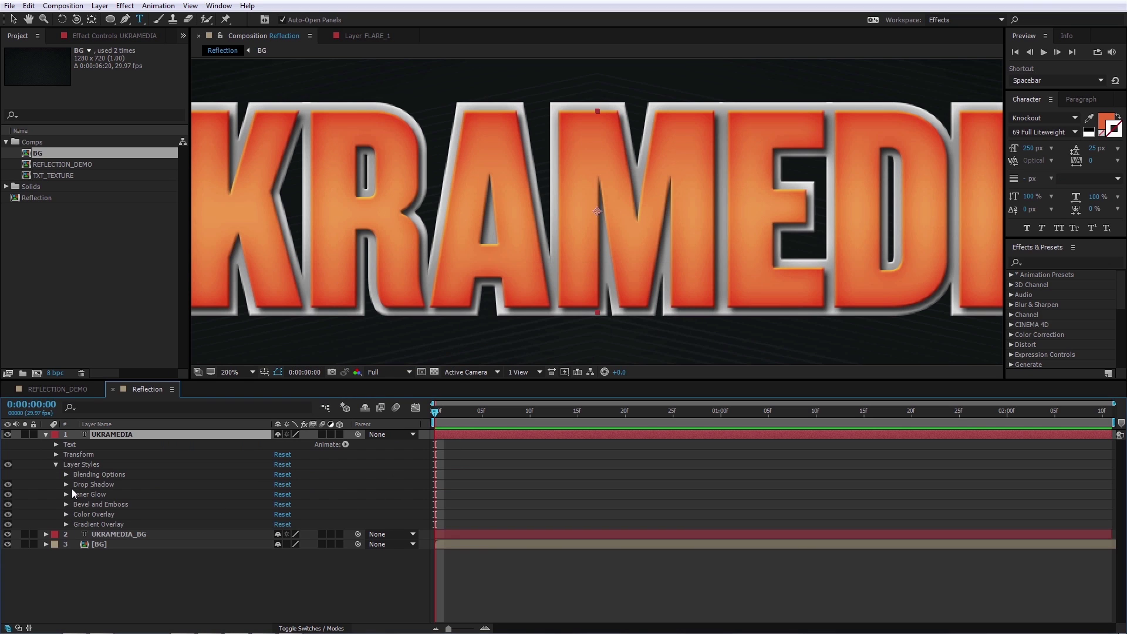
- Set the UKRAMEDIA layer's Drop Shadow distance to 0 and its size to 9
{"action": "left_click", "coordinate": [67, 484]}
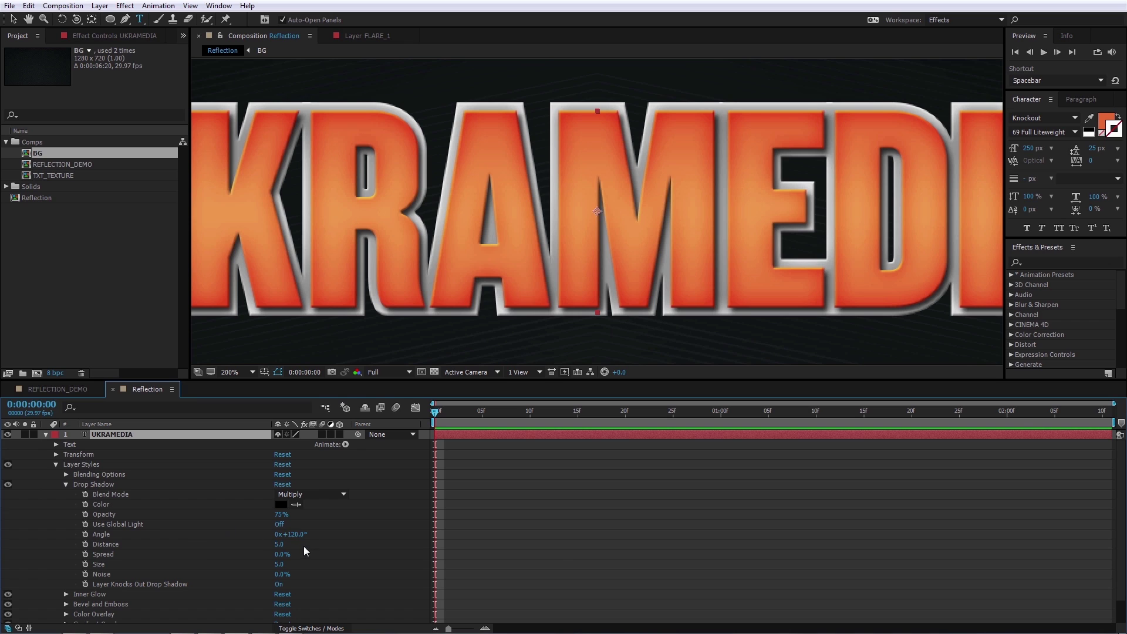
{"action": "left_click", "coordinate": [281, 545]}
{"action": "type", "text": "0"}
{"action": "key", "text": "Return"}
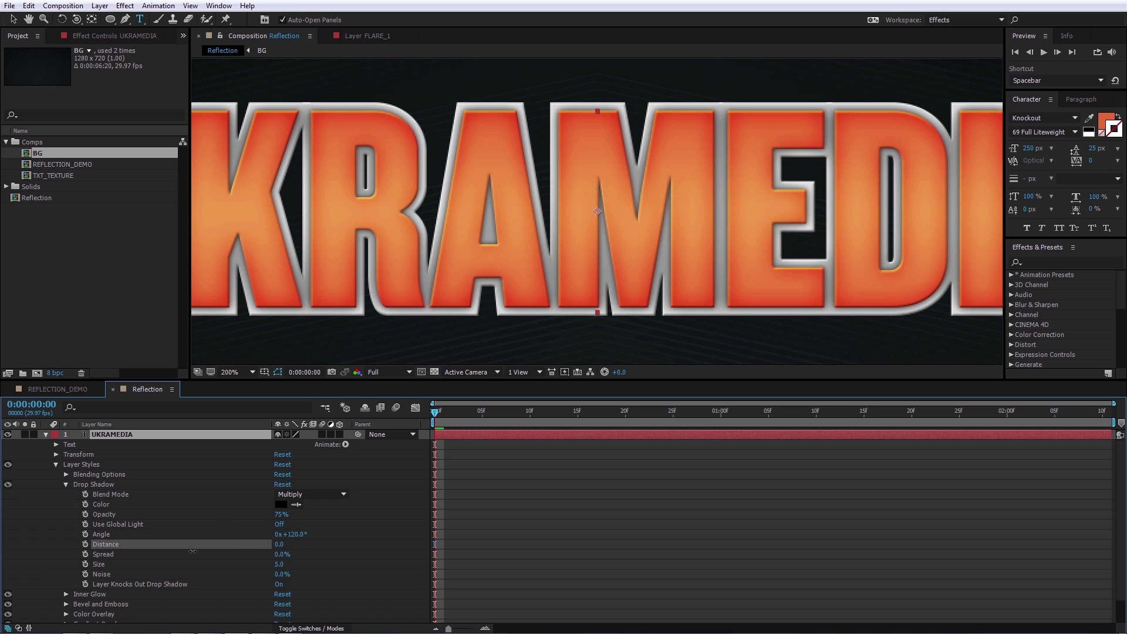
{"action": "key", "text": "Return"}
{"action": "left_click_drag", "start_coordinate": [282, 569], "coordinate": [275, 565]}
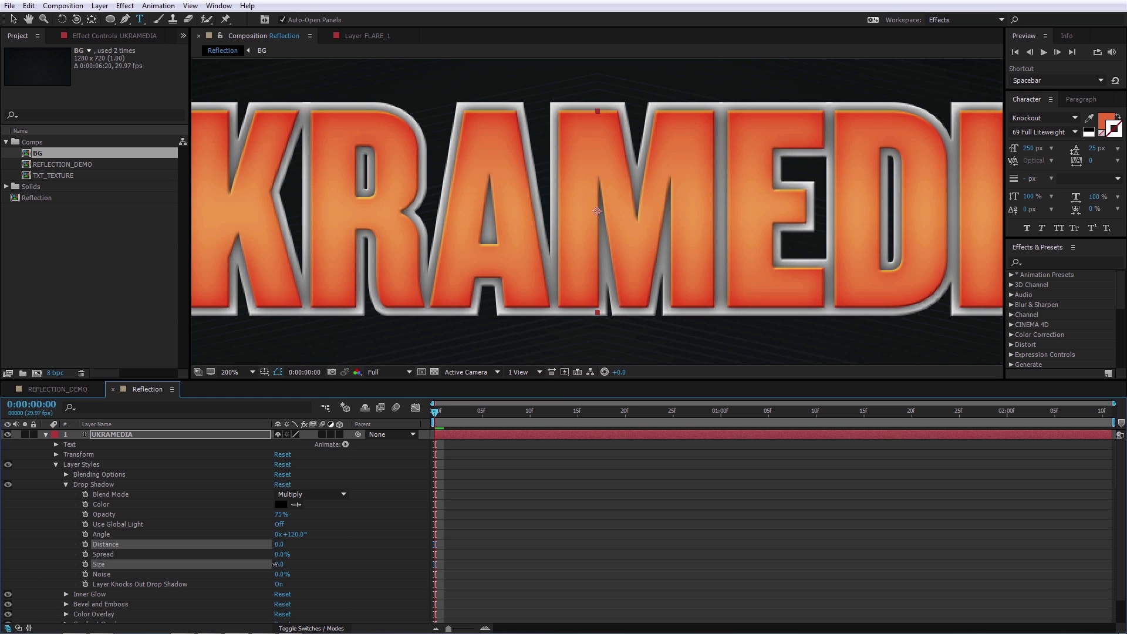
{"action": "left_click", "coordinate": [378, 523]}
{"action": "scroll", "coordinate": [420, 272], "scroll_direction": "down", "scroll_amount": 1}
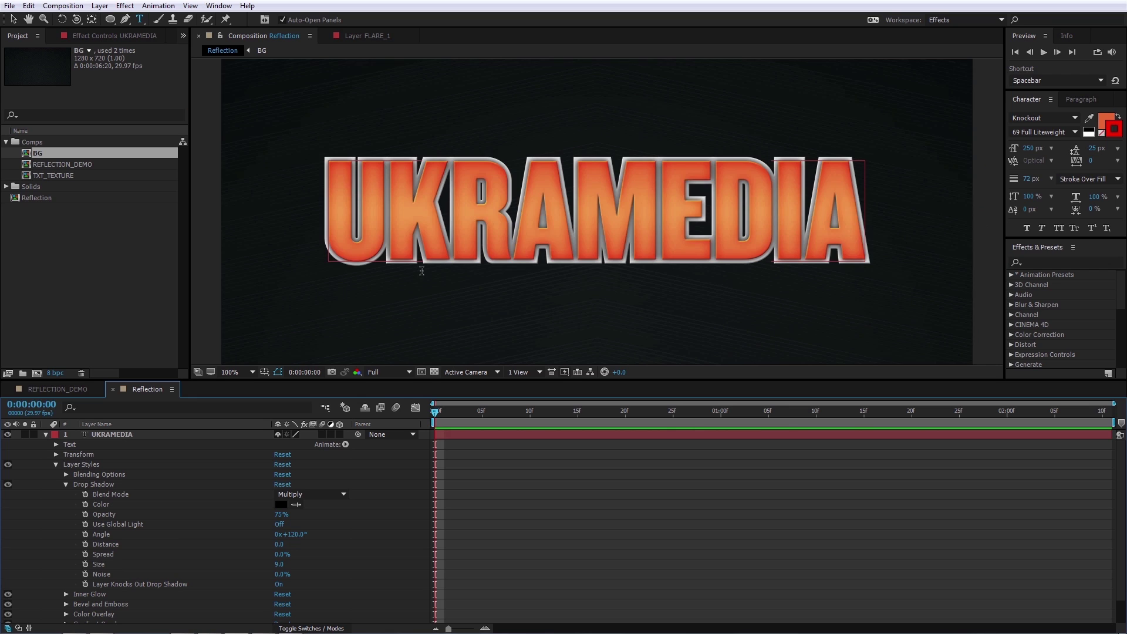
{"action": "scroll", "coordinate": [422, 271], "scroll_direction": "up", "scroll_amount": 1}
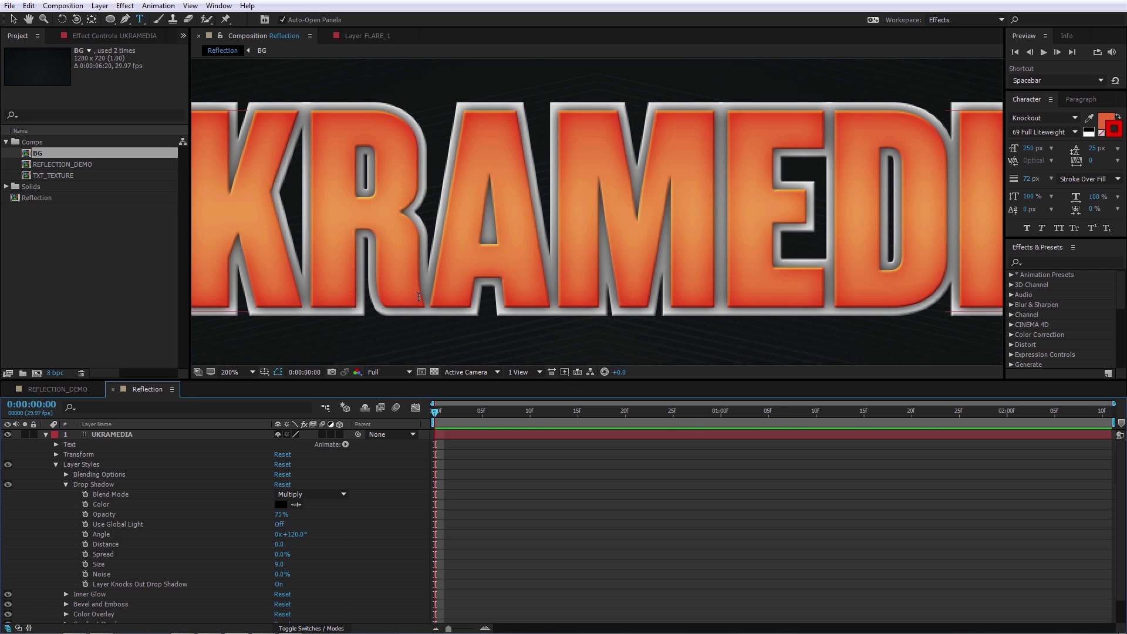
{"action": "scroll", "coordinate": [446, 274], "scroll_direction": "down", "scroll_amount": 1}
{"action": "scroll", "coordinate": [456, 297], "scroll_direction": "up", "scroll_amount": 1}
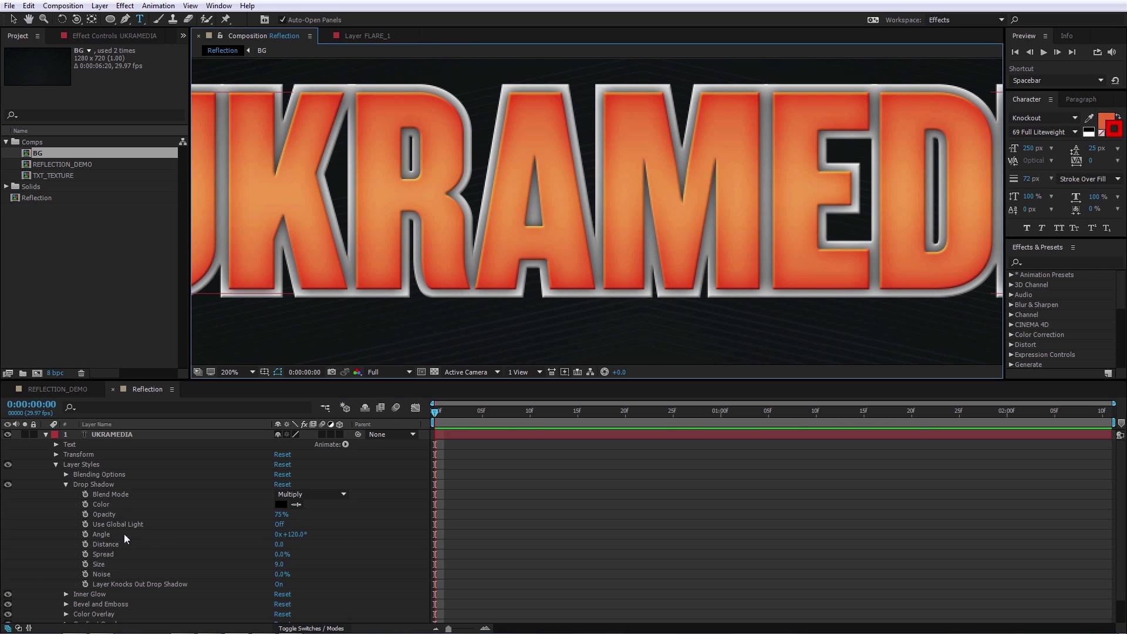
- Darken the Color Overlay colour on the UKRAMEDIA_BG layer to the dark grey 4C4C4C
{"action": "scroll", "coordinate": [118, 582], "scroll_direction": "down", "scroll_amount": 1}
{"action": "scroll", "coordinate": [591, 214], "scroll_direction": "down", "scroll_amount": 1}
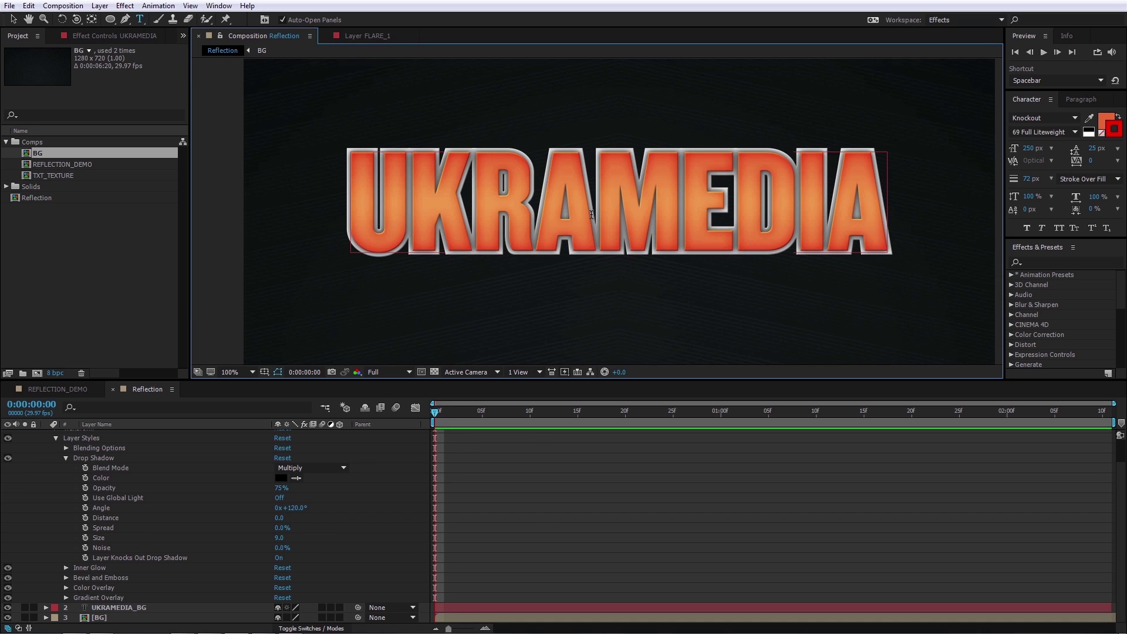
{"action": "left_click", "coordinate": [118, 608]}
{"action": "left_click", "coordinate": [46, 608]}
{"action": "scroll", "coordinate": [108, 514], "scroll_direction": "down", "scroll_amount": 1}
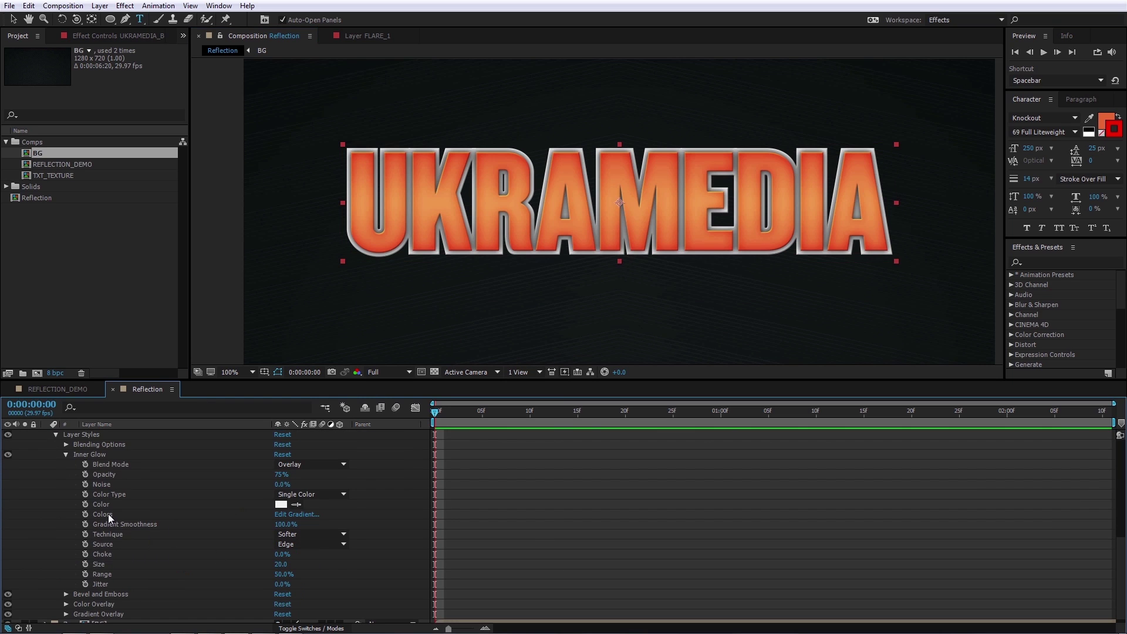
{"action": "left_click", "coordinate": [66, 454]}
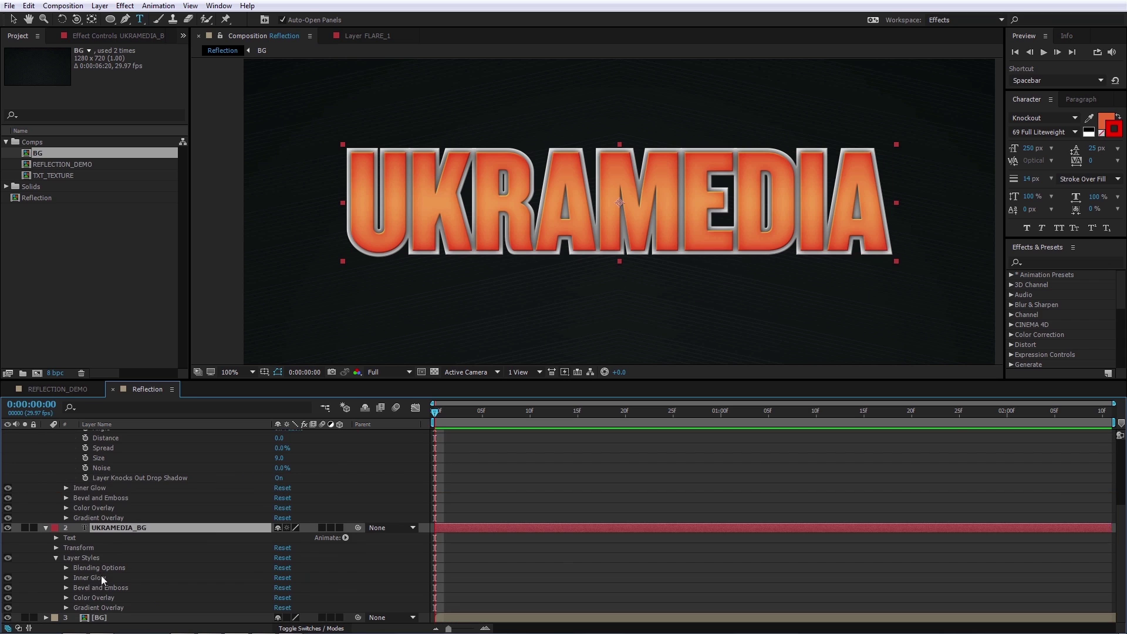
{"action": "left_click", "coordinate": [66, 597]}
{"action": "left_click", "coordinate": [281, 607]}
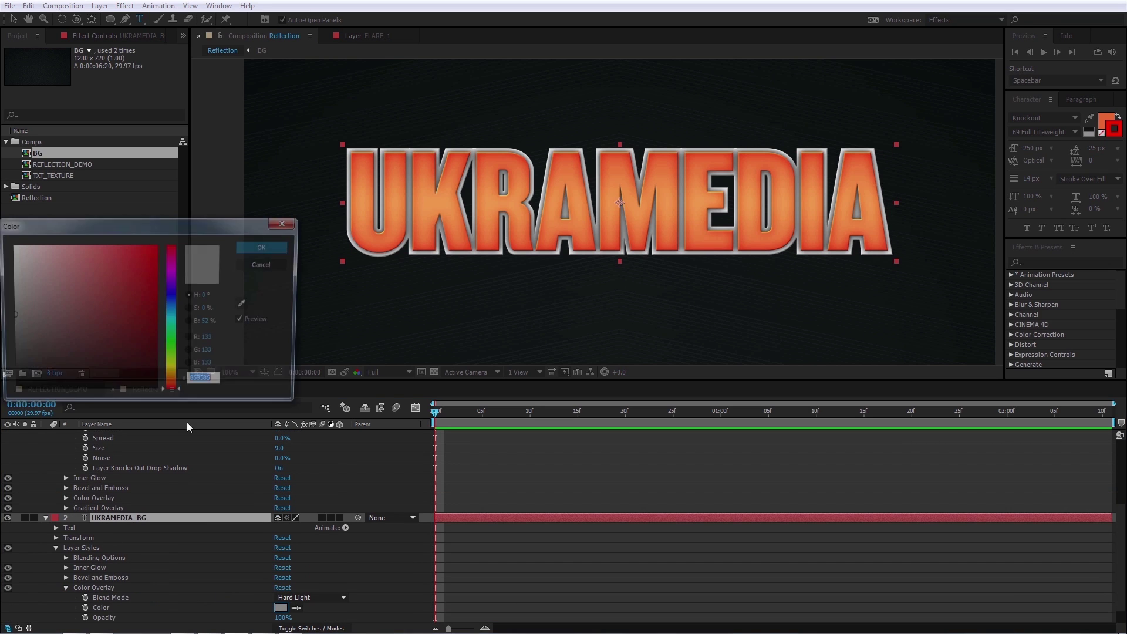
{"action": "left_click_drag", "start_coordinate": [16, 325], "coordinate": [5, 350]}
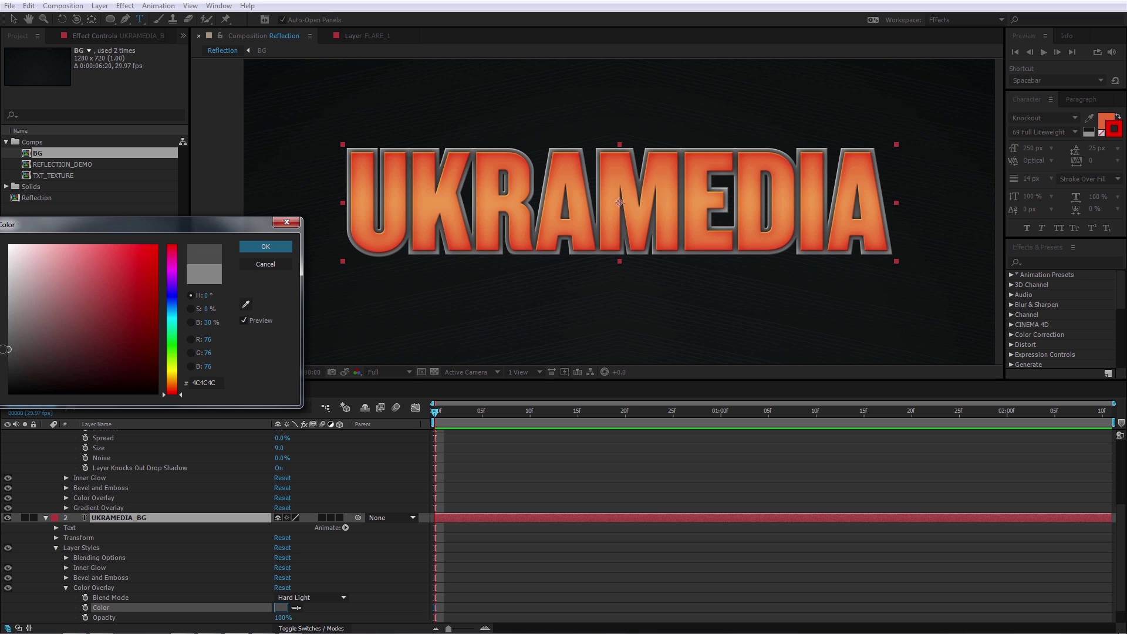
{"action": "left_click", "coordinate": [265, 247]}
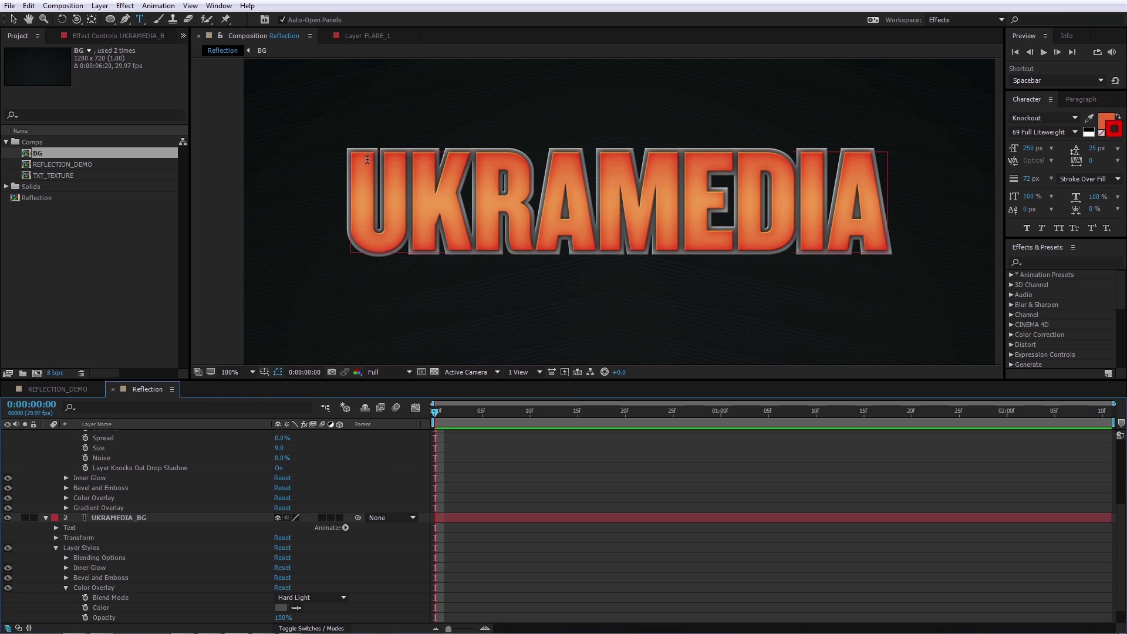
- Inspect the text's grey edges up close and collapse the properties of all layers in the Reflection composition
{"action": "key", "text": "period"}
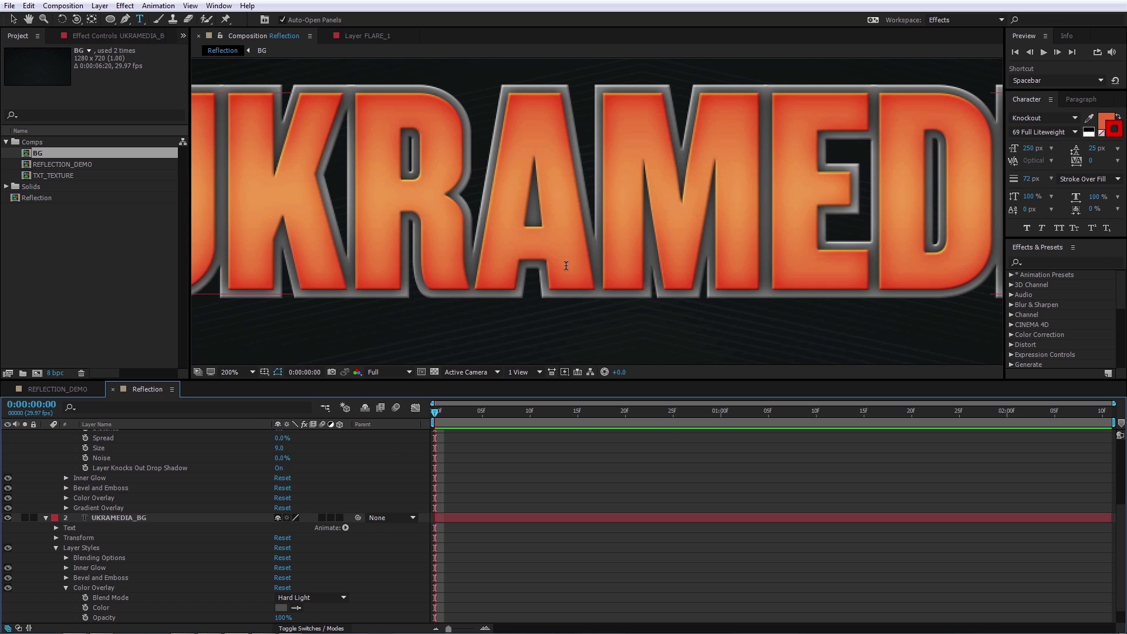
{"action": "key", "text": "comma"}
{"action": "key", "text": "comma"}
{"action": "key", "text": "period"}
{"action": "key", "text": "period"}
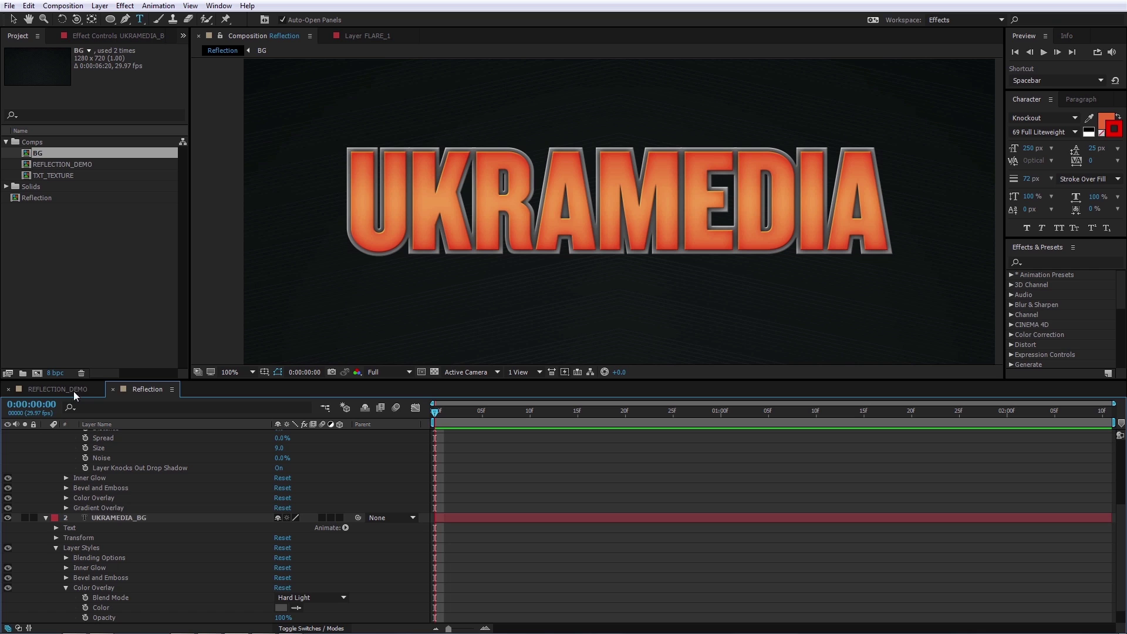
{"action": "scroll", "coordinate": [169, 529], "scroll_direction": "down", "scroll_amount": 1}
{"action": "key", "text": "ctrl+a"}
{"action": "key", "text": "u"}
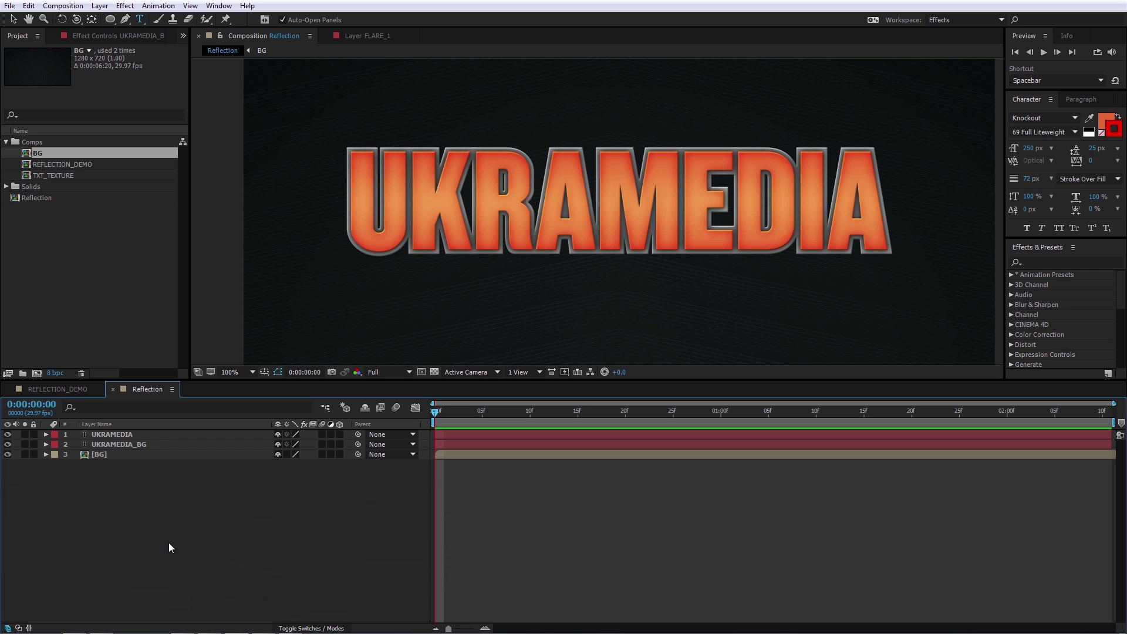
- Copy the BG_TEXTURE layer from the BG composition into Reflection and place it above the UKRAMEDIA layers
{"action": "double_click", "coordinate": [107, 456]}
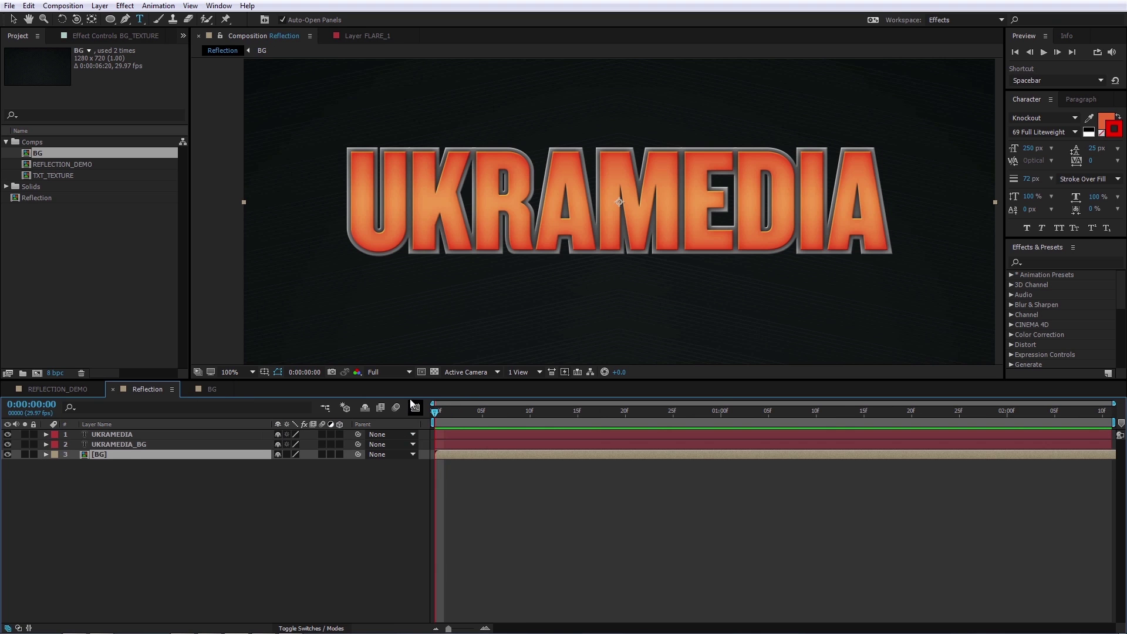
{"action": "key", "text": "ctrl+v"}
{"action": "left_click_drag", "start_coordinate": [145, 456], "coordinate": [150, 432]}
{"action": "scroll", "coordinate": [549, 263], "scroll_direction": "up", "scroll_amount": 3}
{"action": "scroll", "coordinate": [626, 224], "scroll_direction": "down", "scroll_amount": 3}
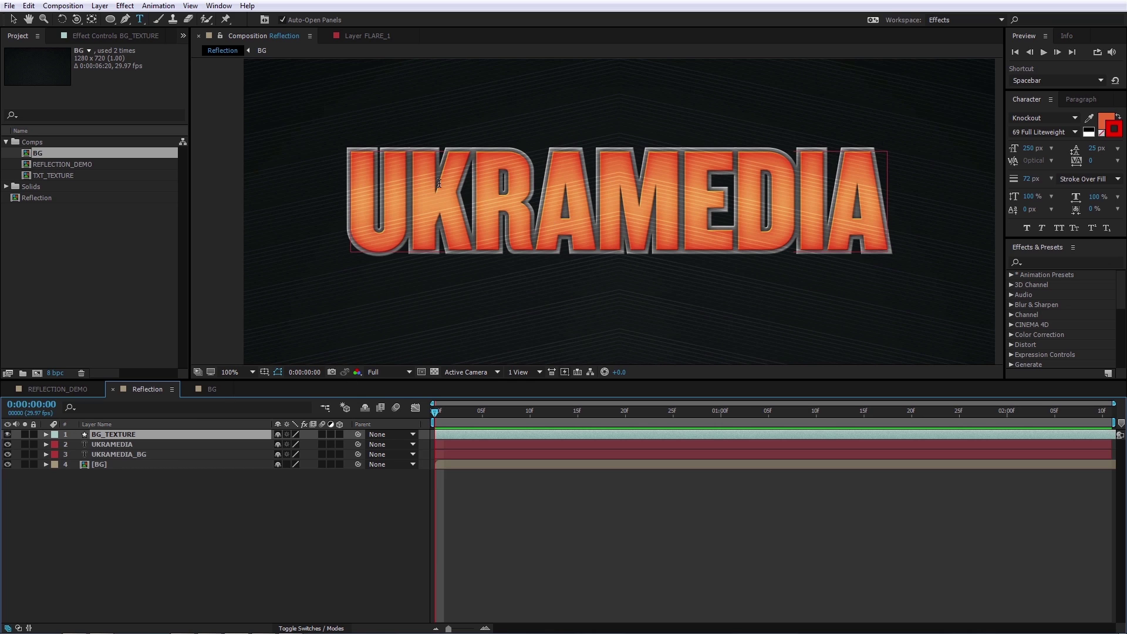
{"action": "left_click", "coordinate": [223, 505]}
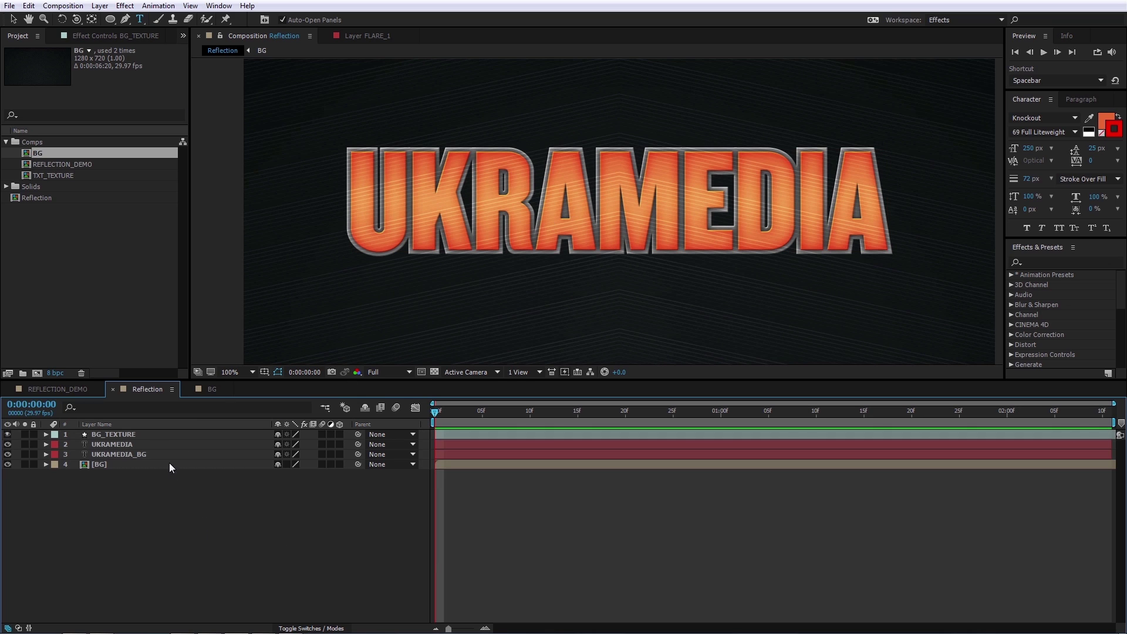
- Duplicate the orange UKRAMEDIA text layer and place the copy above BG_TEXTURE
{"action": "left_click", "coordinate": [138, 444]}
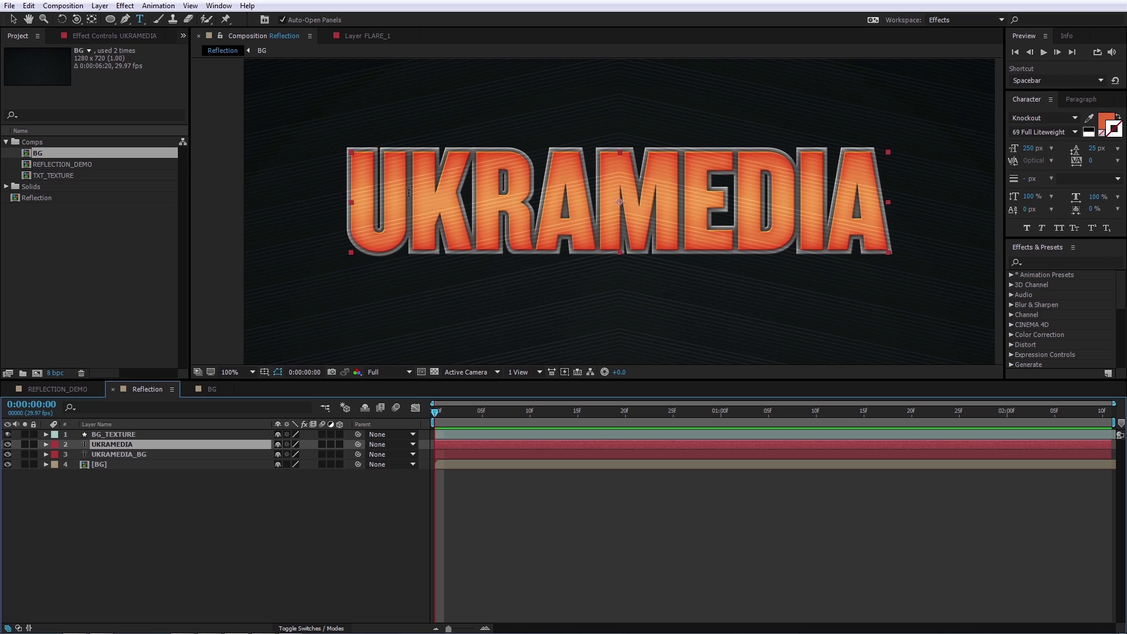
{"action": "key", "text": "ctrl+d"}
{"action": "left_click_drag", "start_coordinate": [125, 446], "coordinate": [134, 431]}
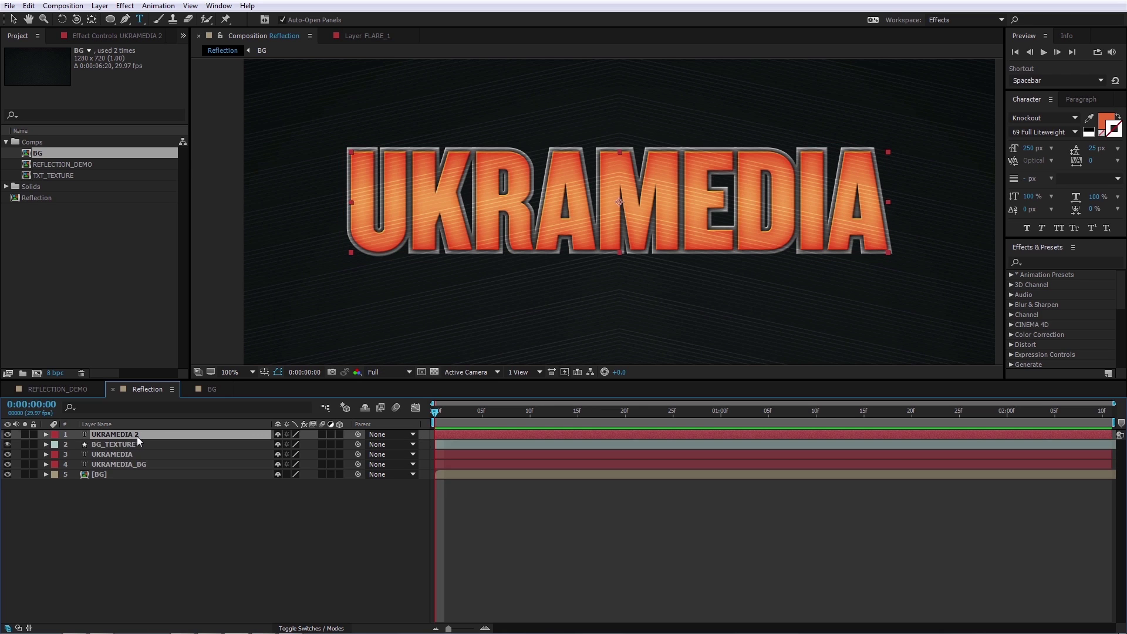
- Remove all layer styles from the UKRAMEDIA 2 layer and check the plain text in isolation
{"action": "left_click", "coordinate": [46, 434]}
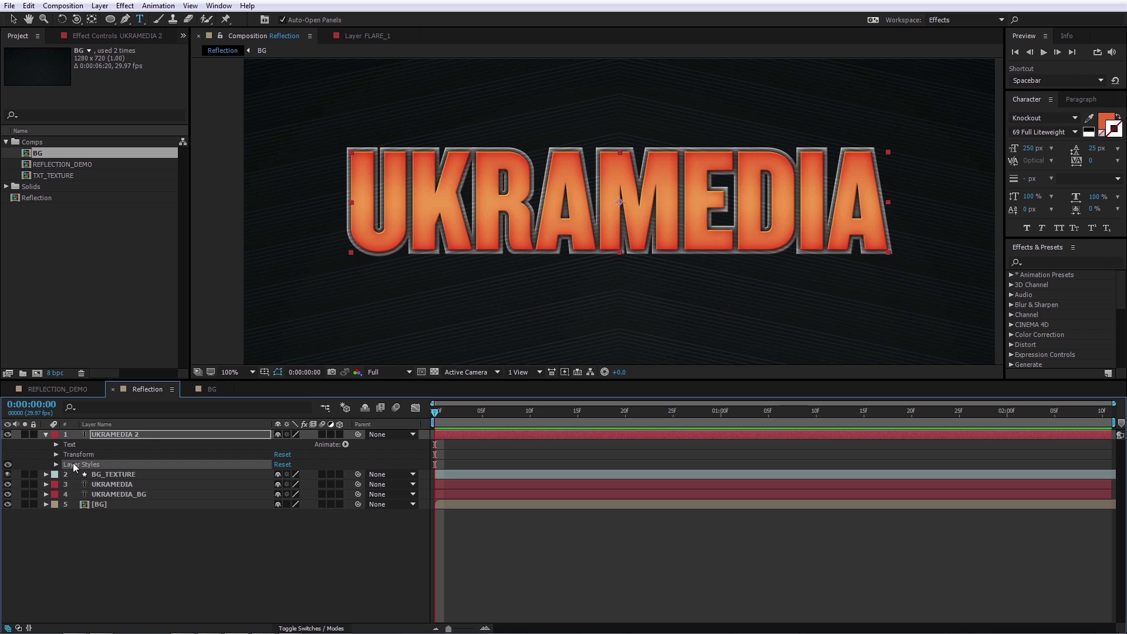
{"action": "key", "text": "Delete"}
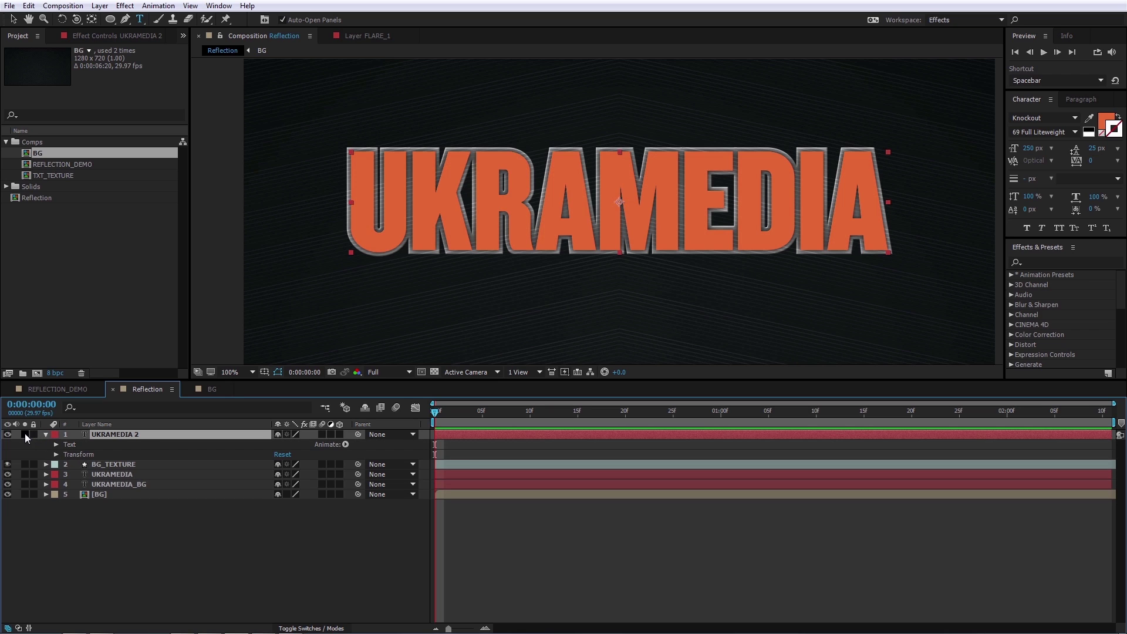
{"action": "left_click", "coordinate": [25, 435]}
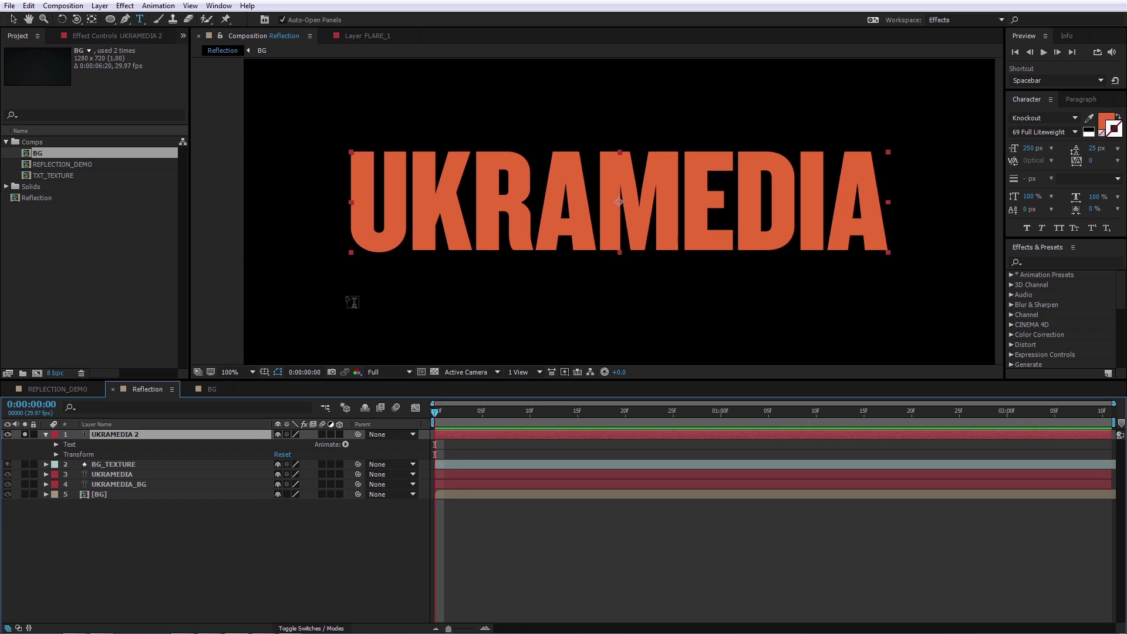
{"action": "left_click", "coordinate": [25, 434]}
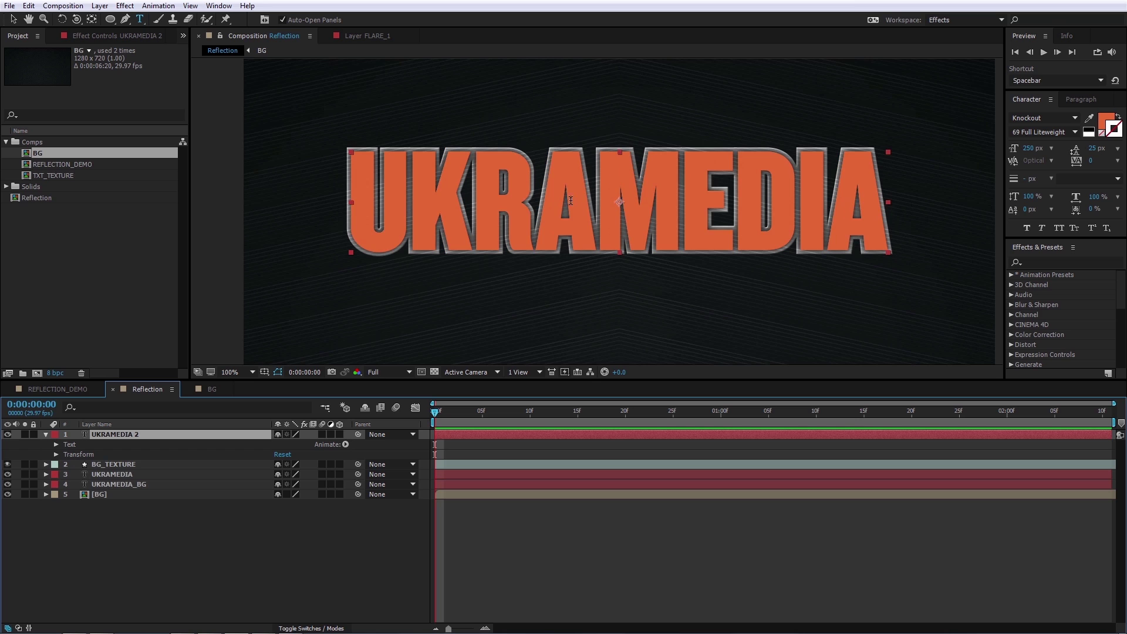
- Set BG_TEXTURE's track matte to an alpha matte from the UKRAMEDIA 2 layer and check the masked texture in isolation
{"action": "left_click", "coordinate": [176, 463]}
{"action": "left_click", "coordinate": [312, 627]}
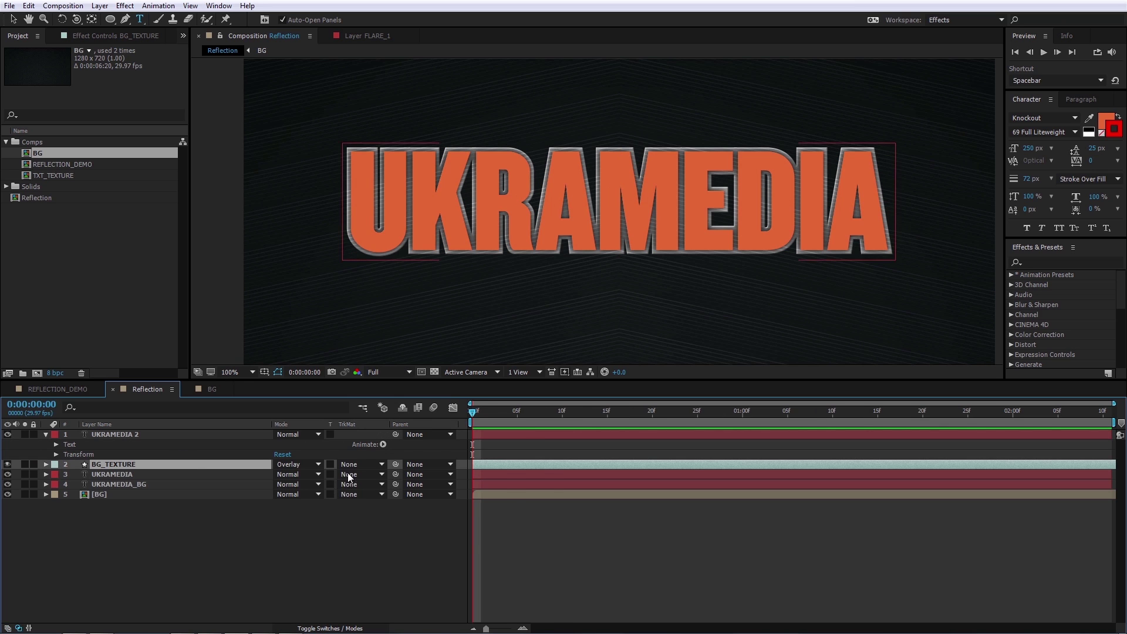
{"action": "left_click", "coordinate": [352, 464]}
{"action": "left_click", "coordinate": [376, 493]}
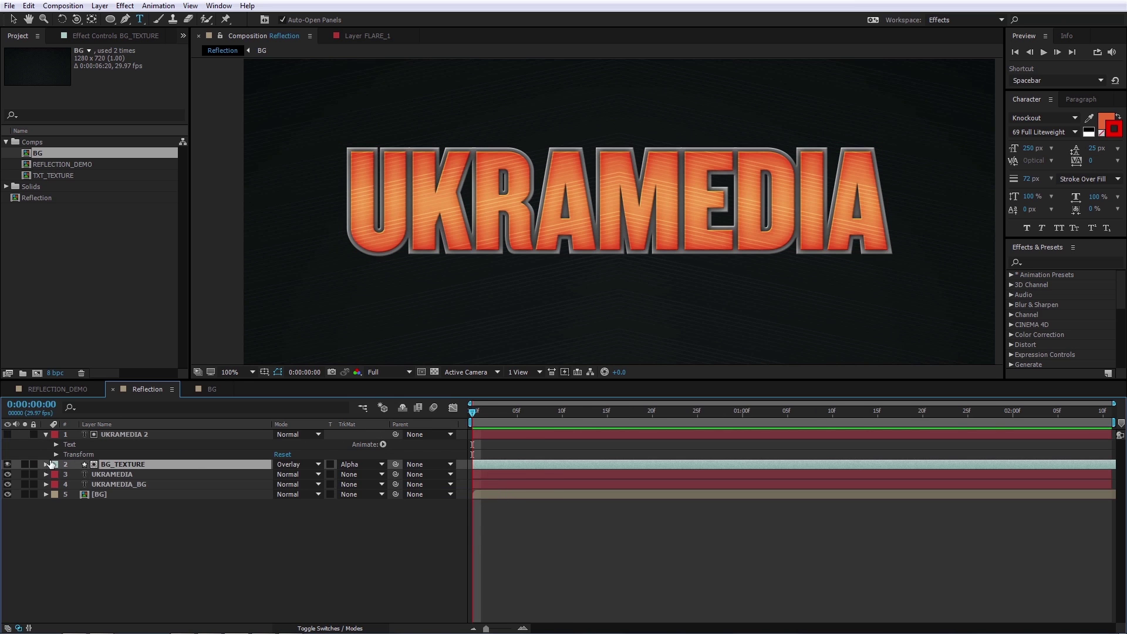
{"action": "left_click", "coordinate": [25, 464]}
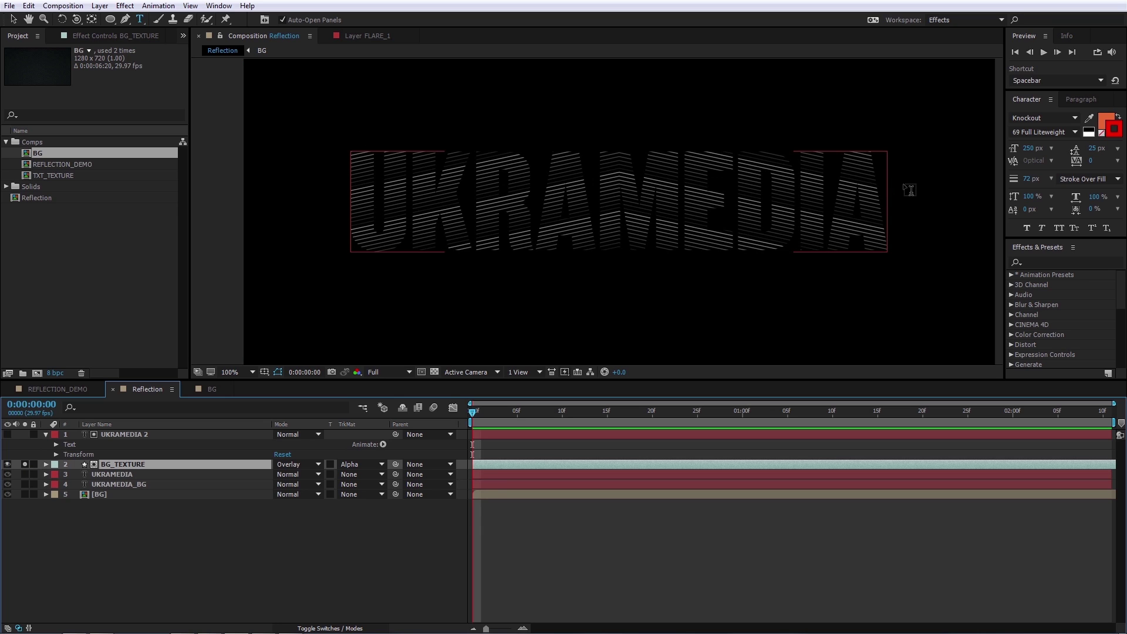
{"action": "left_click", "coordinate": [25, 464]}
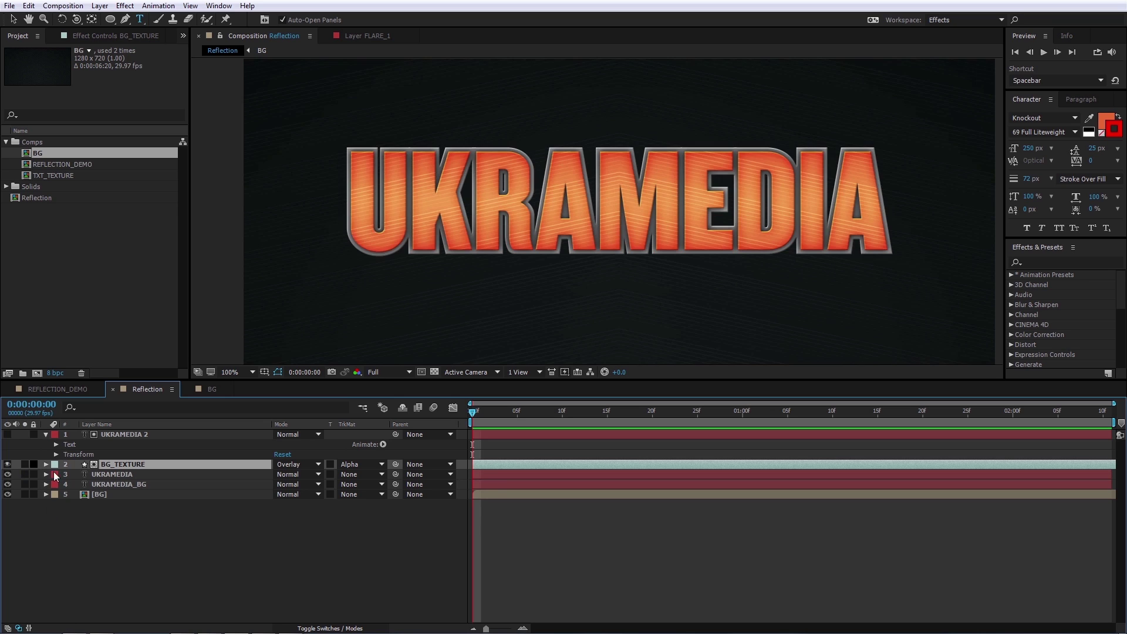
- Lower the BG_TEXTURE layer's opacity to 30% while checking the line texture on the letters up close
{"action": "left_click", "coordinate": [119, 436]}
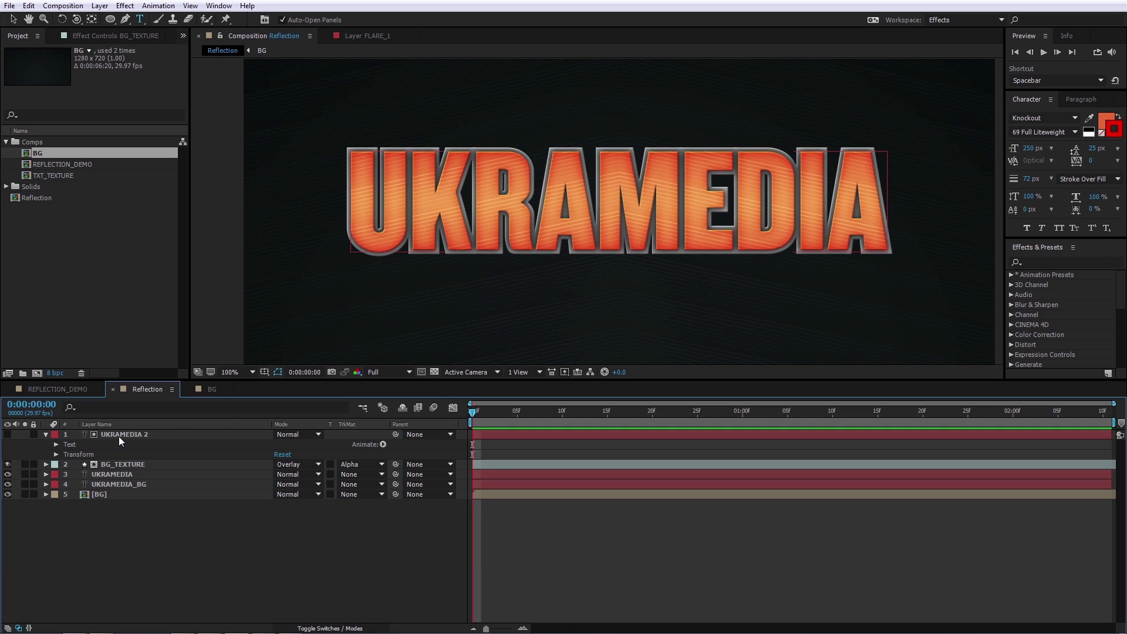
{"action": "left_click", "coordinate": [117, 464]}
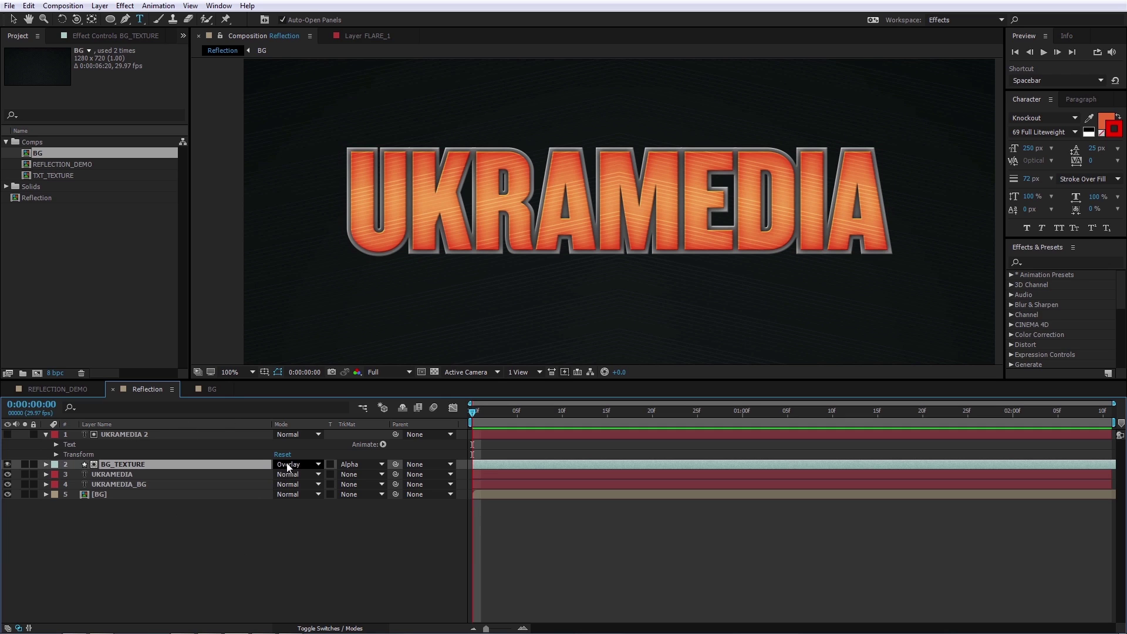
{"action": "key", "text": "t"}
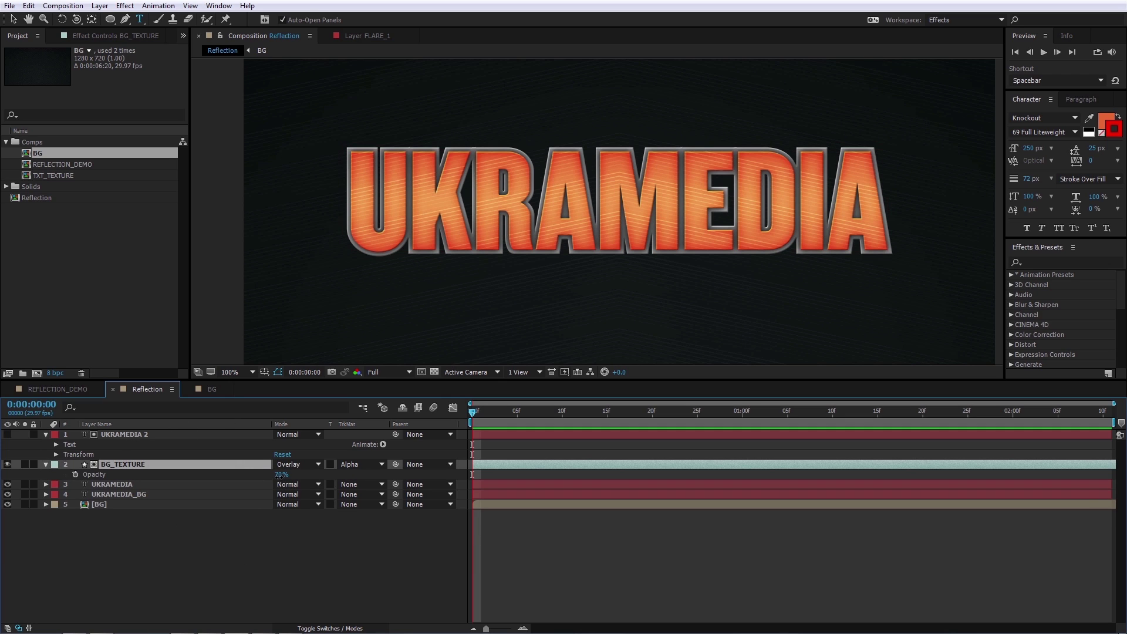
{"action": "mouse_move", "coordinate": [267, 476]}
{"action": "left_mouse_down"}
{"action": "mouse_move", "coordinate": [251, 478]}
{"action": "mouse_move", "coordinate": [286, 475]}
{"action": "left_mouse_up"}
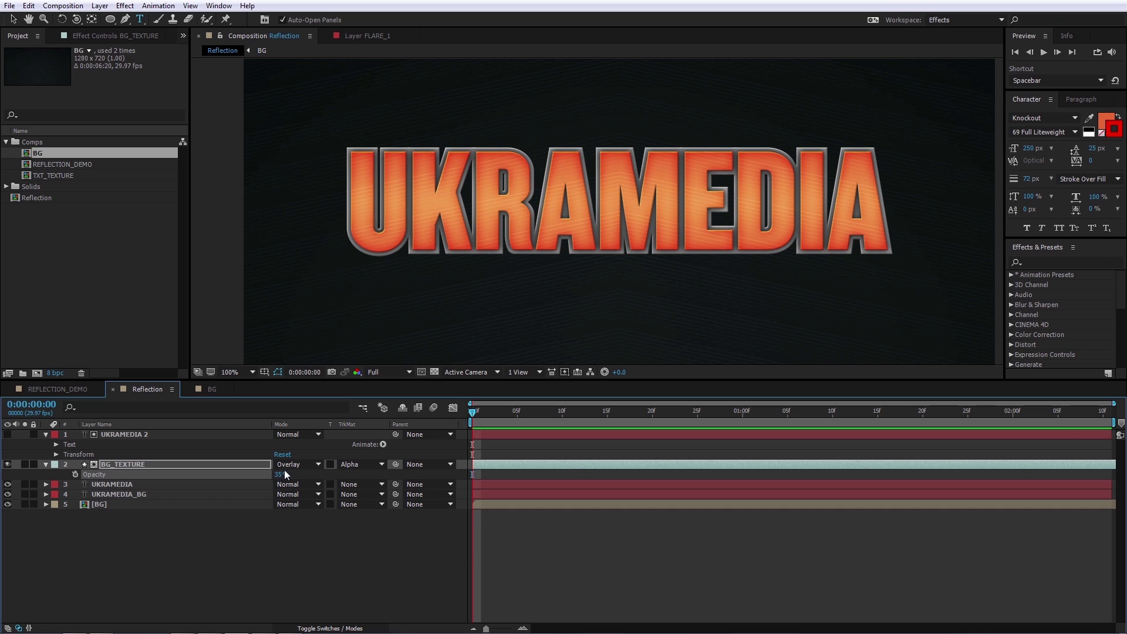
{"action": "left_click", "coordinate": [463, 552]}
{"action": "key", "text": "."}
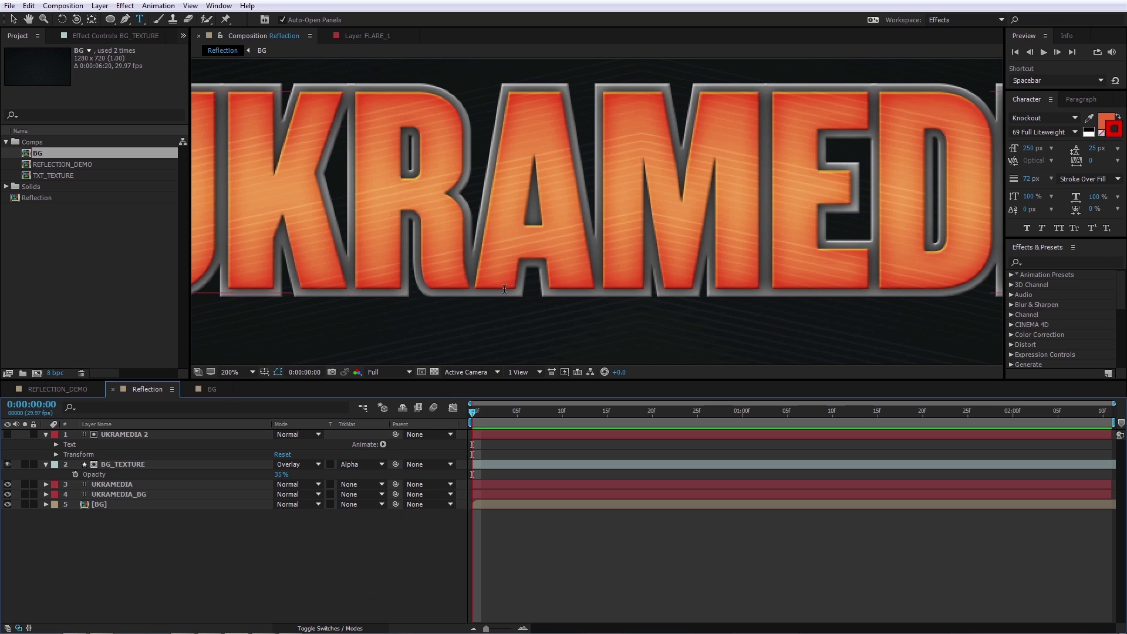
{"action": "left_click_drag", "start_coordinate": [283, 475], "coordinate": [280, 475]}
{"action": "left_click", "coordinate": [444, 520]}
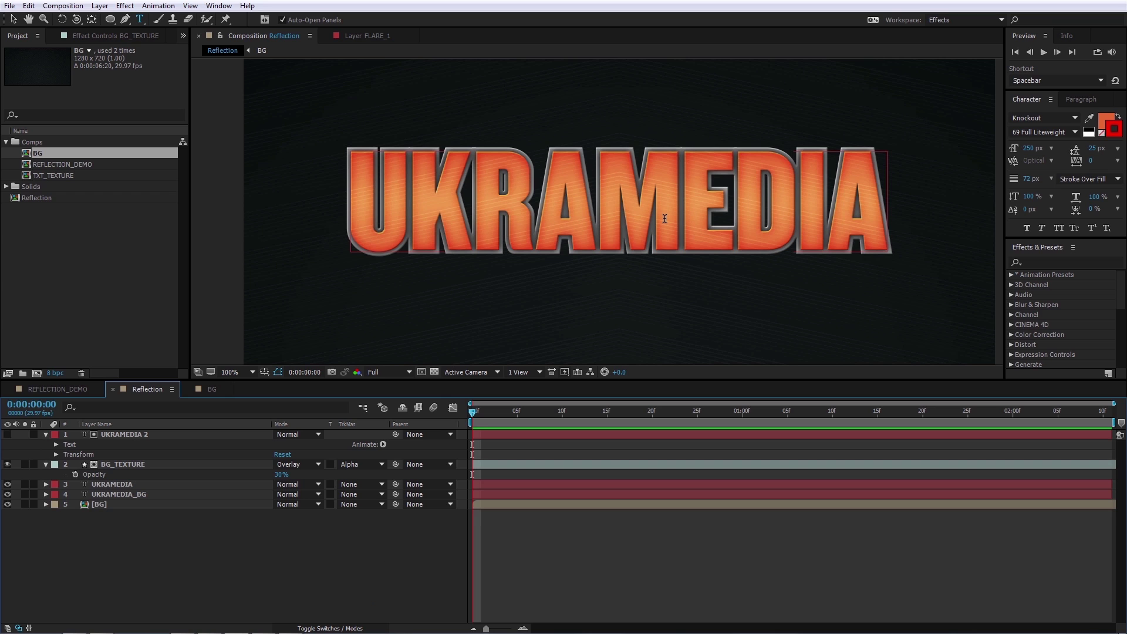
{"action": "key", "text": "."}
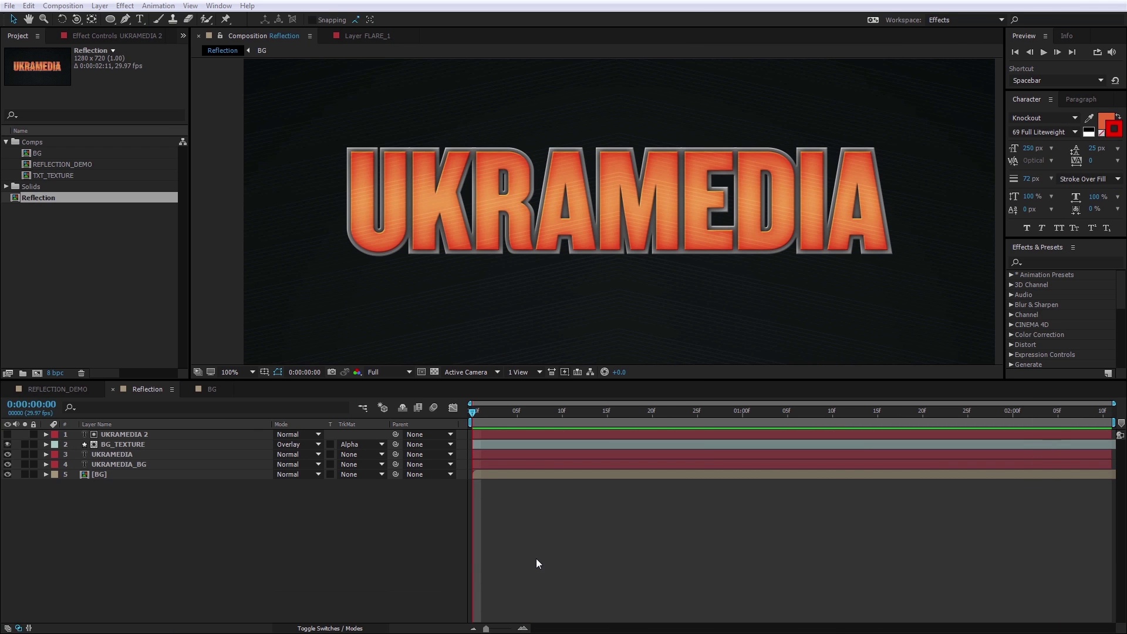
{"action": "right_click", "coordinate": [249, 534]}
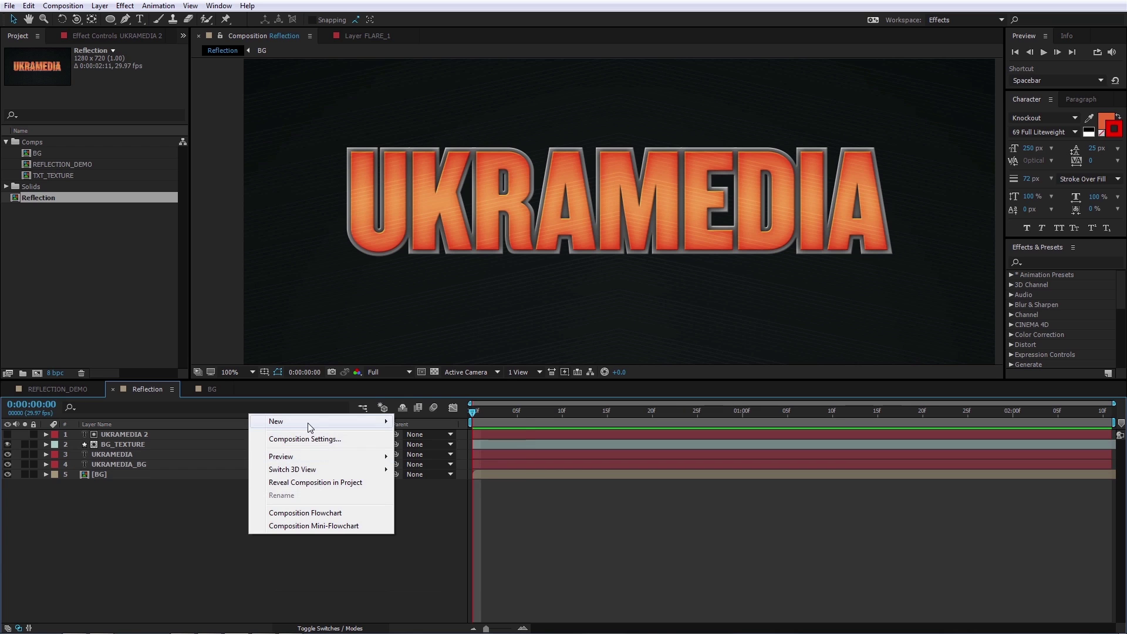
{"action": "mouse_move", "coordinate": [317, 426]}
{"action": "left_click", "coordinate": [422, 452]}
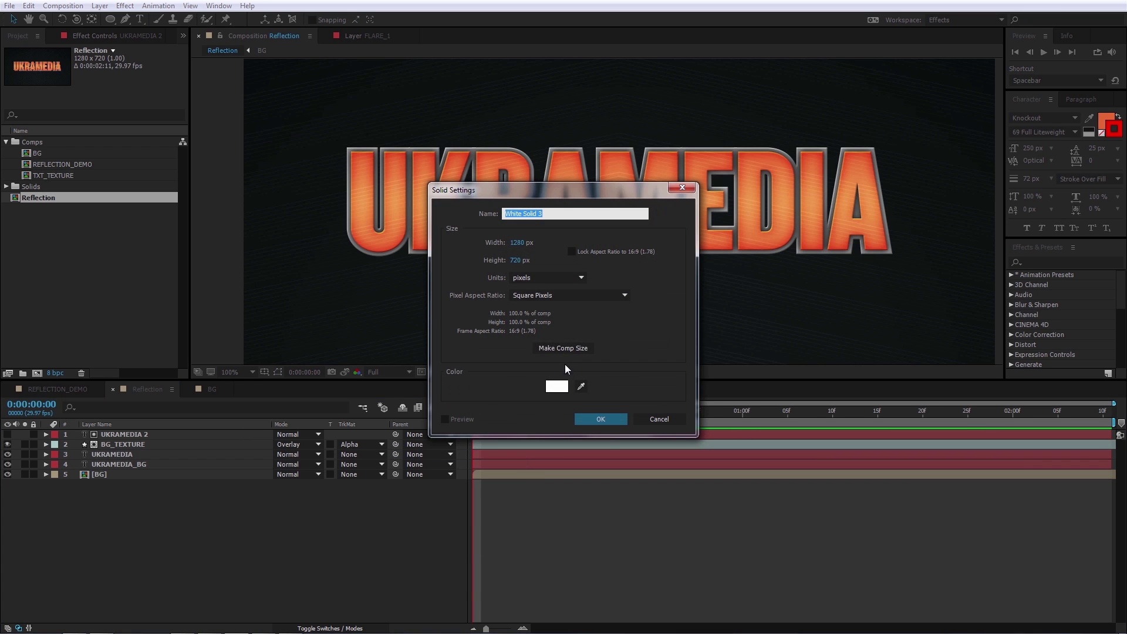
{"action": "left_click", "coordinate": [648, 423]}
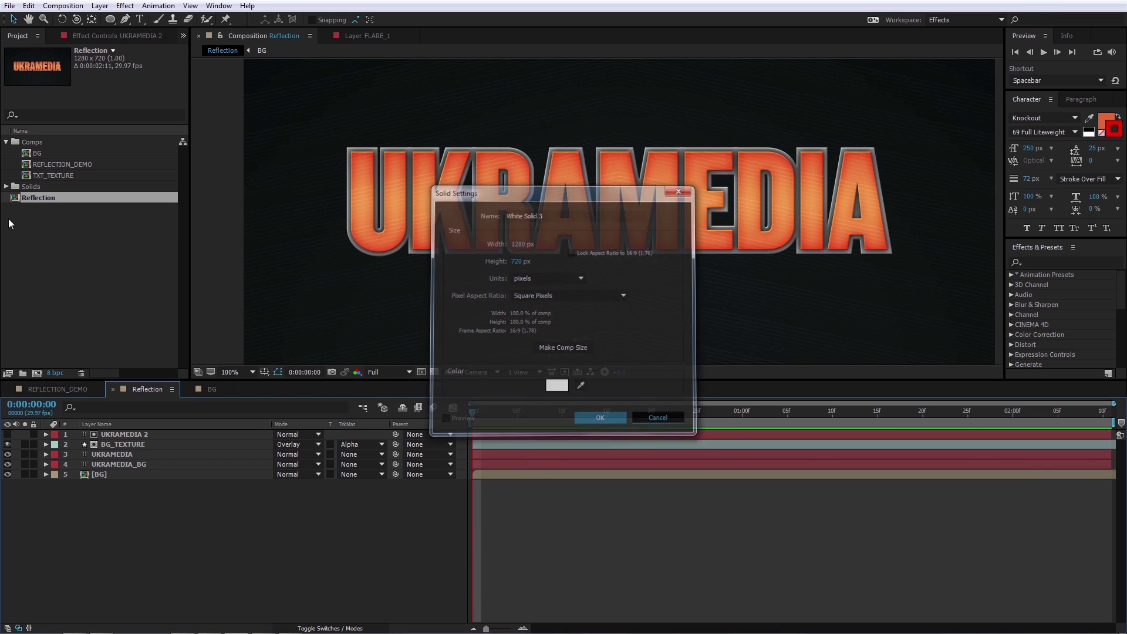
- Add the existing White Solid 2 from the Solids folder as the topmost layer of the Reflection composition
{"action": "left_click", "coordinate": [6, 186]}
{"action": "left_click_drag", "start_coordinate": [47, 213], "coordinate": [164, 428]}
{"action": "left_click", "coordinate": [6, 187]}
- Draw an elliptical mask on the white solid, about twice the composition's width, with its lower edge curving through the middle of the text
{"action": "key", "text": "q"}
{"action": "key", "text": "q"}
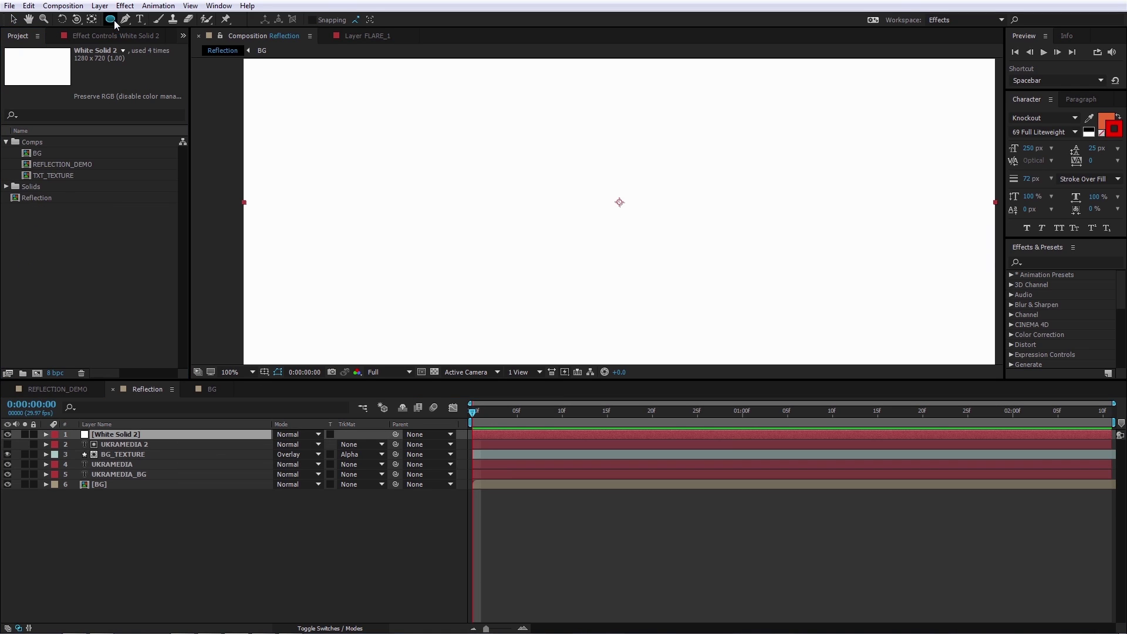
{"action": "scroll", "coordinate": [457, 236], "scroll_direction": "down", "scroll_amount": 1}
{"action": "left_click_drag", "start_coordinate": [417, 86], "coordinate": [796, 210]}
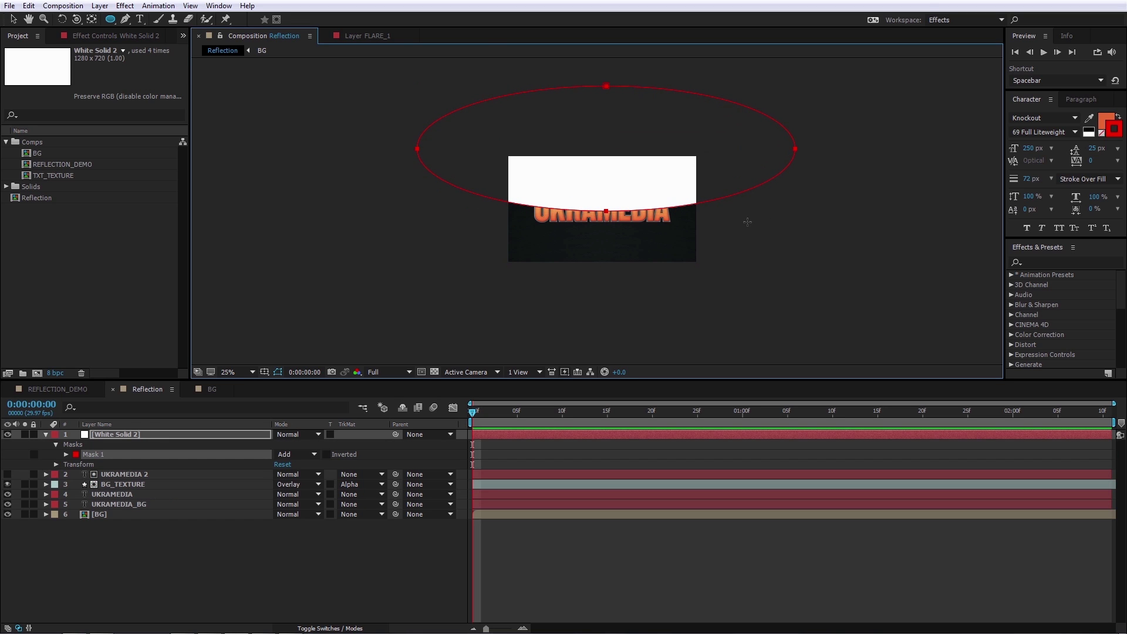
{"action": "key", "text": "period"}
{"action": "key", "text": "period"}
{"action": "key", "text": "period"}
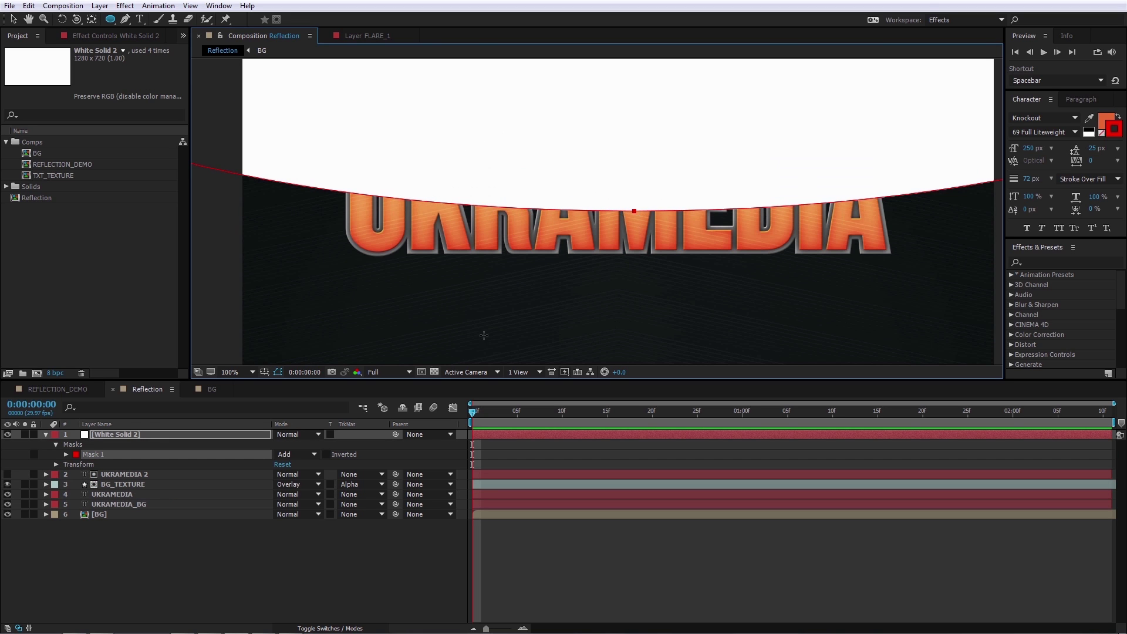
- Rename the masked white solid layer as Reflection
{"action": "left_click", "coordinate": [278, 543]}
{"action": "left_click", "coordinate": [118, 459]}
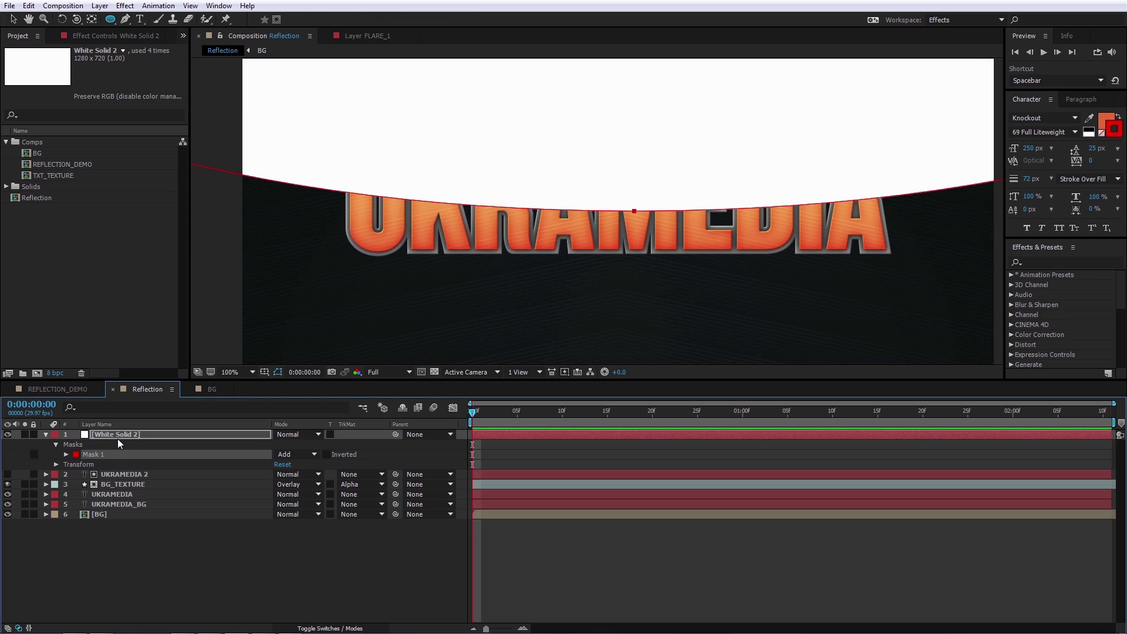
{"action": "left_click", "coordinate": [121, 435]}
{"action": "key", "text": "Return"}
{"action": "type", "text": "Reflec"}
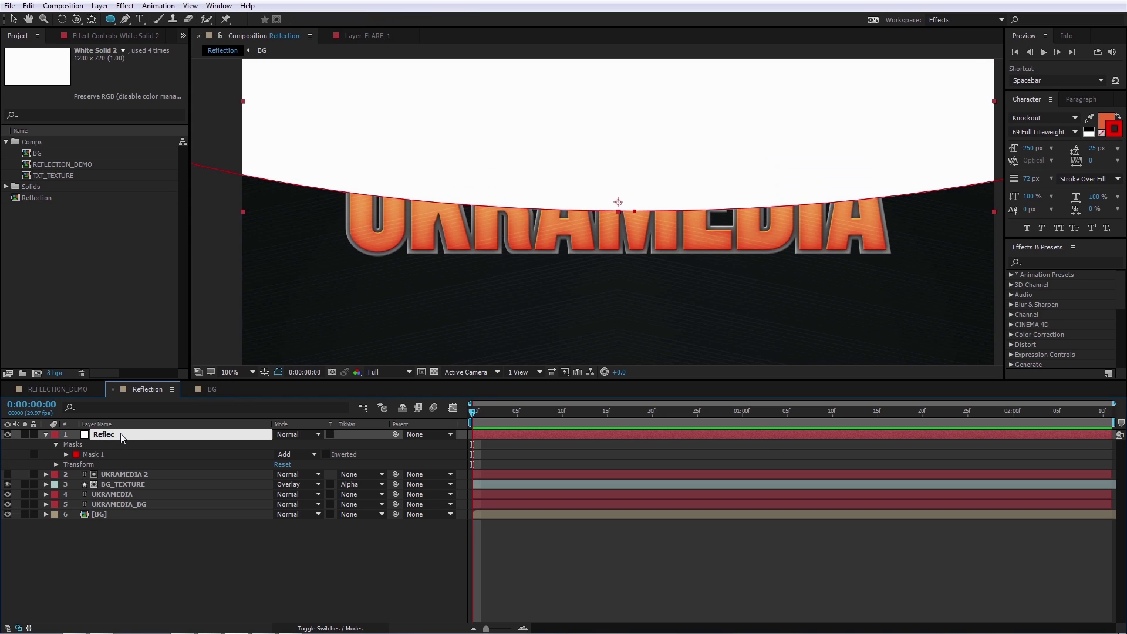
{"action": "type", "text": "tion"}
{"action": "key", "text": "Return"}
- Rename the UKRAMEDIA 2 matte layer as MASK
{"action": "left_click", "coordinate": [130, 474]}
{"action": "key", "text": "Return"}
{"action": "type", "text": "MASK"}
{"action": "key", "text": "Return"}
{"action": "left_click", "coordinate": [158, 520]}
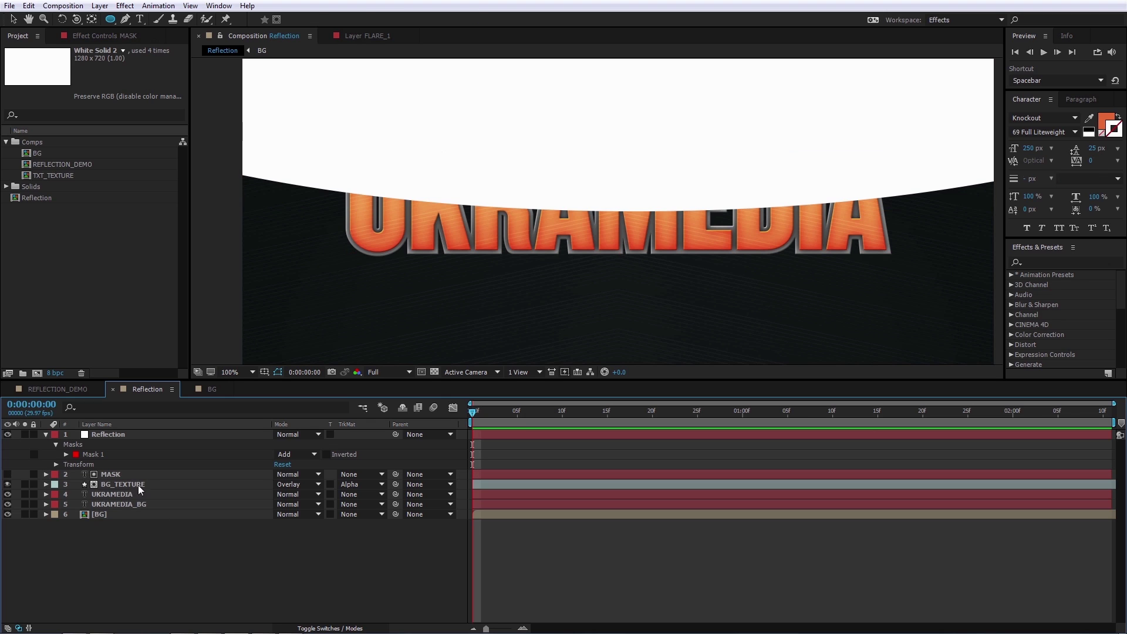
- Duplicate Mask 1 on the Reflection layer and set the copy's mask mode to Subtract
{"action": "left_click", "coordinate": [107, 454]}
{"action": "scroll", "coordinate": [575, 105], "scroll_direction": "down", "scroll_amount": 2}
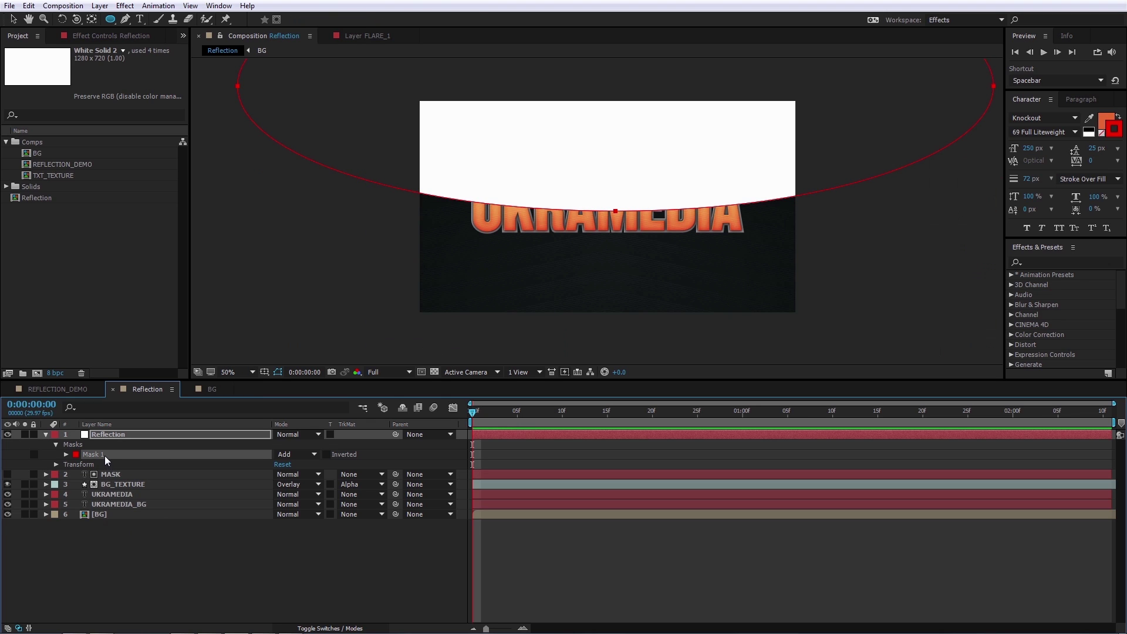
{"action": "key", "text": "ctrl+d"}
{"action": "left_click", "coordinate": [314, 464]}
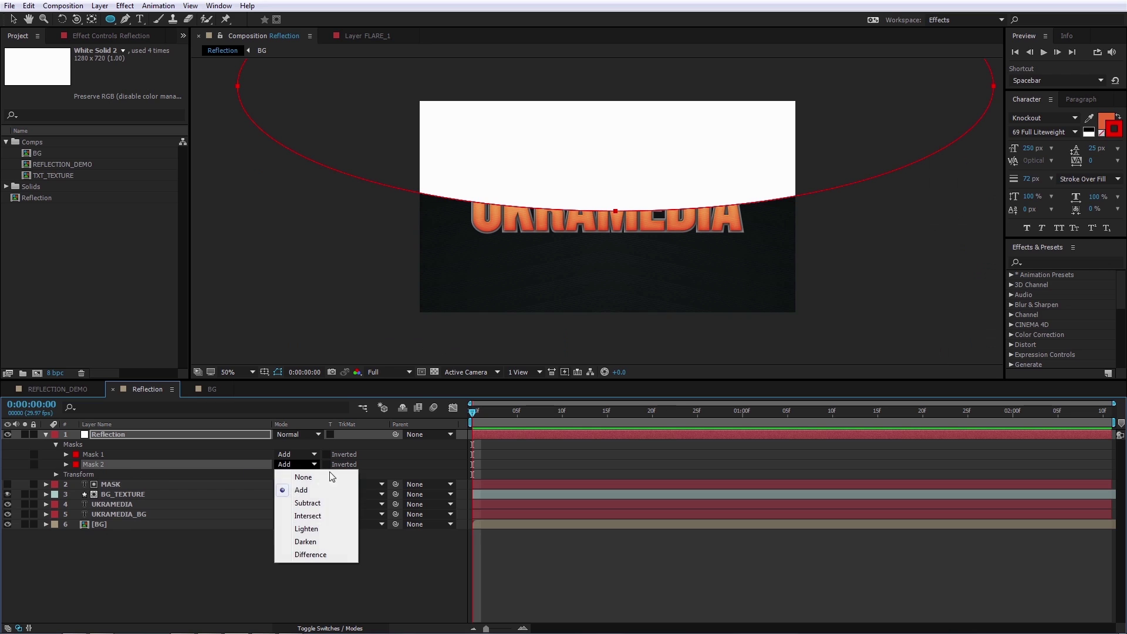
{"action": "left_click", "coordinate": [318, 502]}
{"action": "left_click", "coordinate": [410, 562]}
{"action": "key", "text": "slash"}
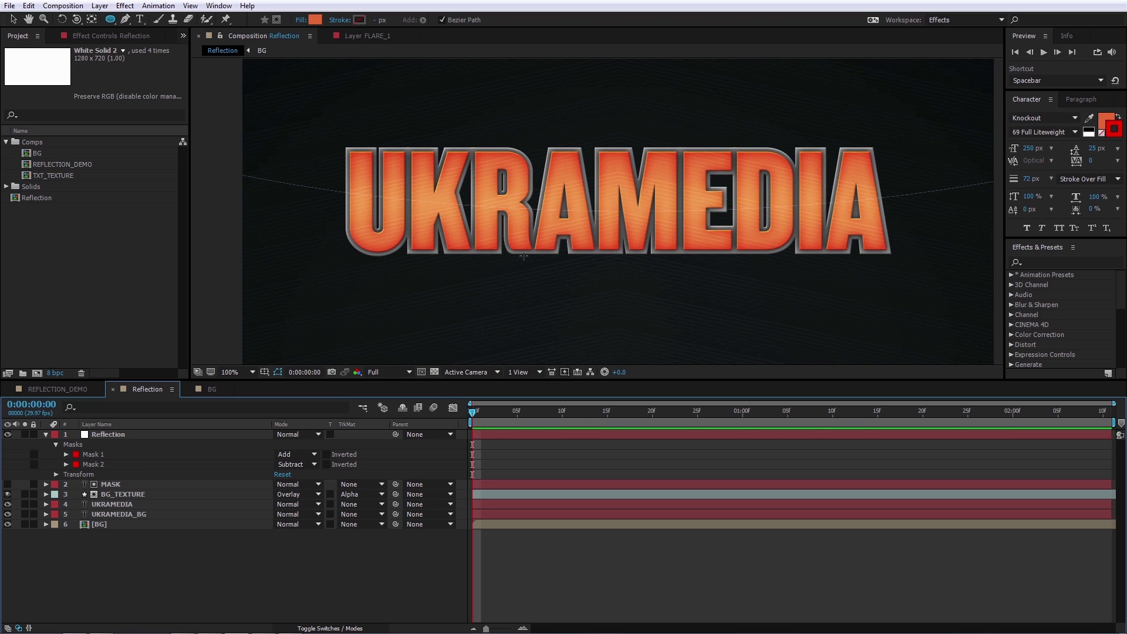
- Set the Mask Feather of the Reflection layer's Mask 2 to 120 pixels
{"action": "left_click", "coordinate": [167, 434]}
{"action": "key", "text": "m"}
{"action": "key", "text": "m"}
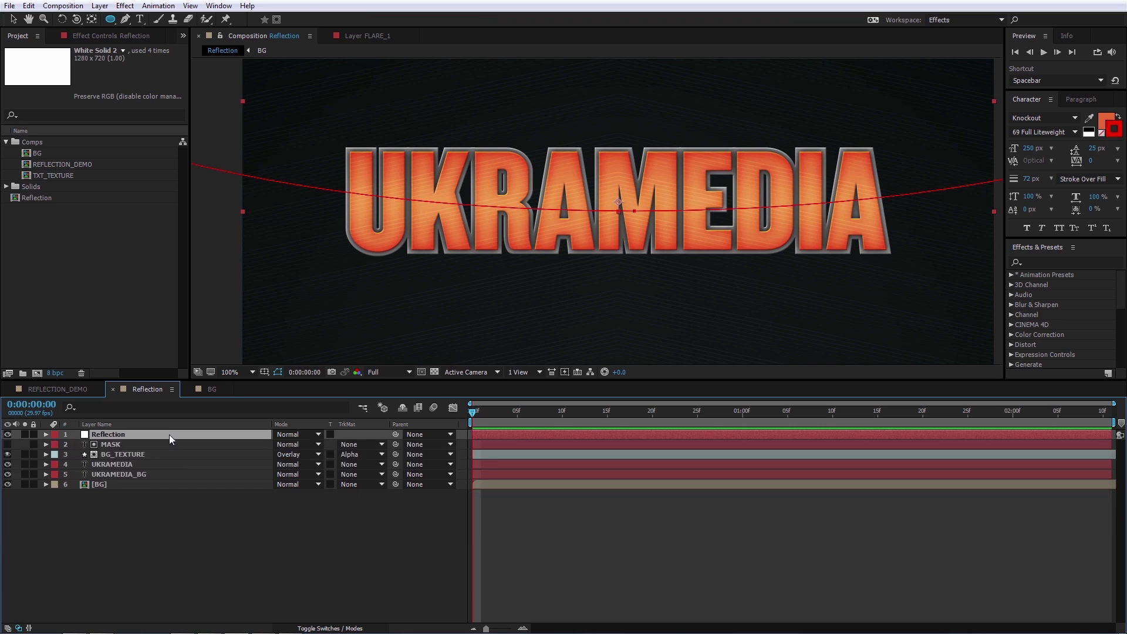
{"action": "left_click", "coordinate": [121, 493]}
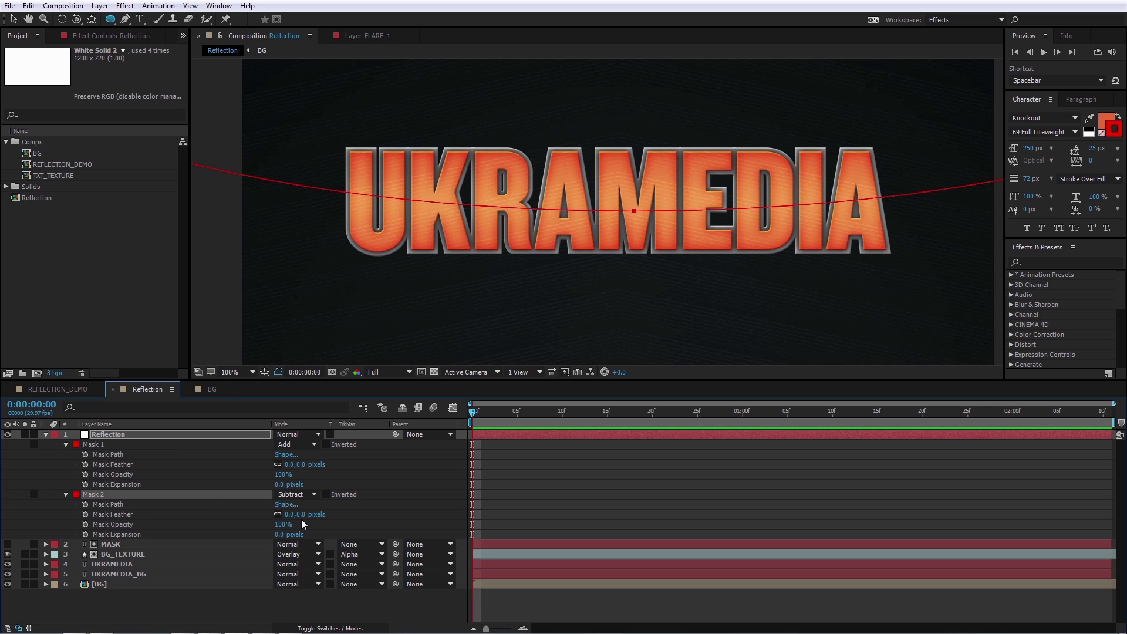
{"action": "mouse_move", "coordinate": [302, 516]}
{"action": "left_mouse_down"}
{"action": "mouse_move", "coordinate": [377, 514]}
{"action": "mouse_move", "coordinate": [316, 516]}
{"action": "left_mouse_up"}
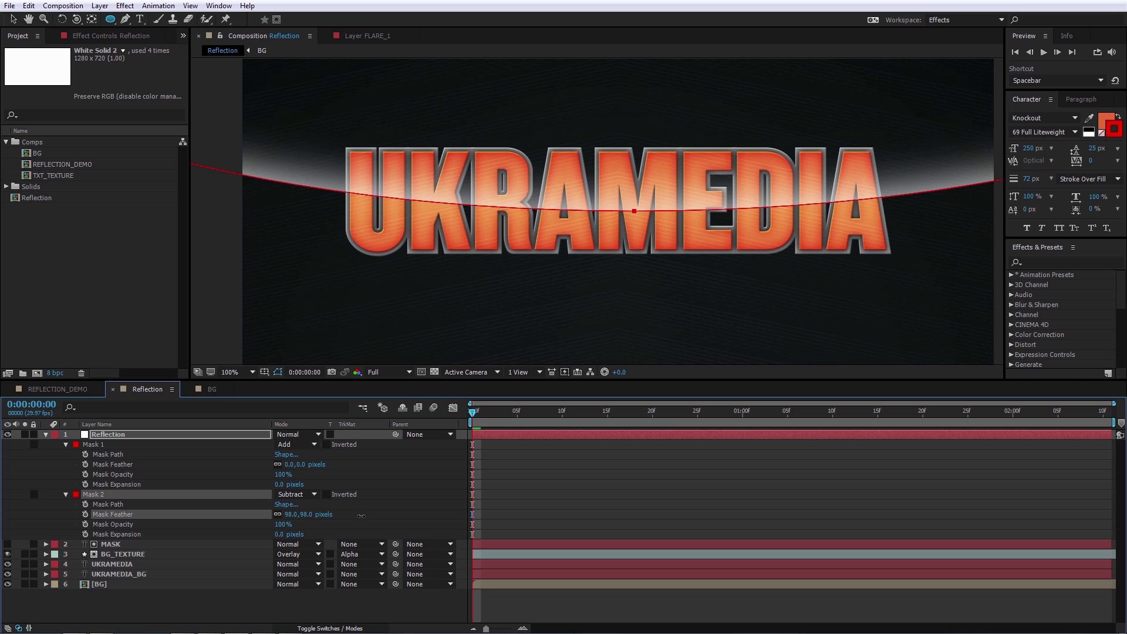
{"action": "left_click", "coordinate": [310, 515]}
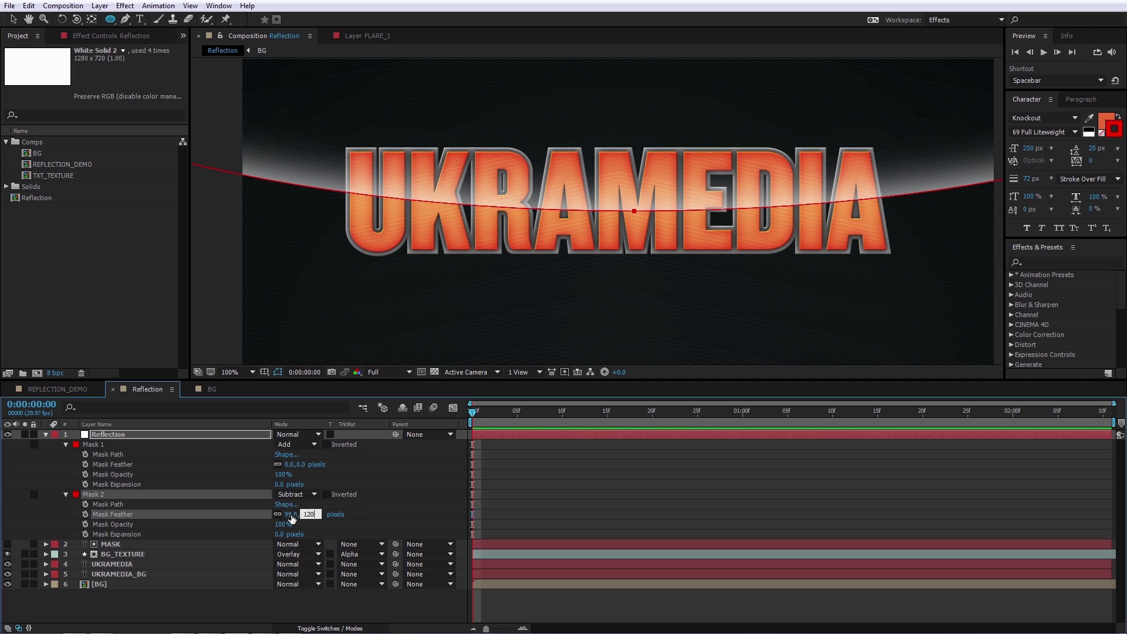
{"action": "key", "text": "Return"}
{"action": "left_click", "coordinate": [395, 497]}
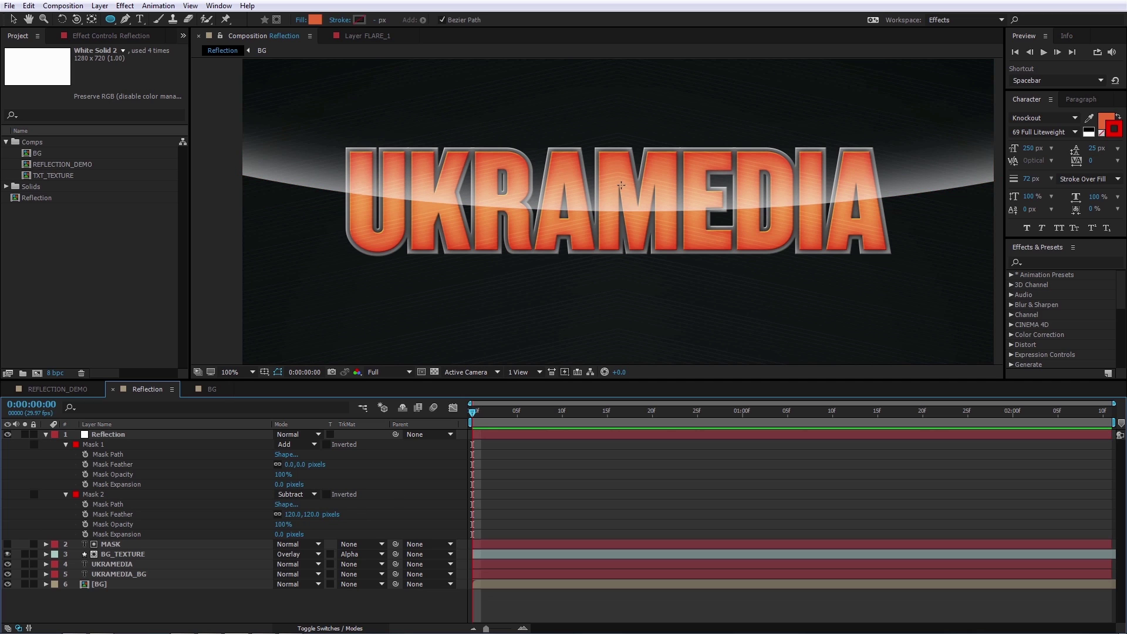
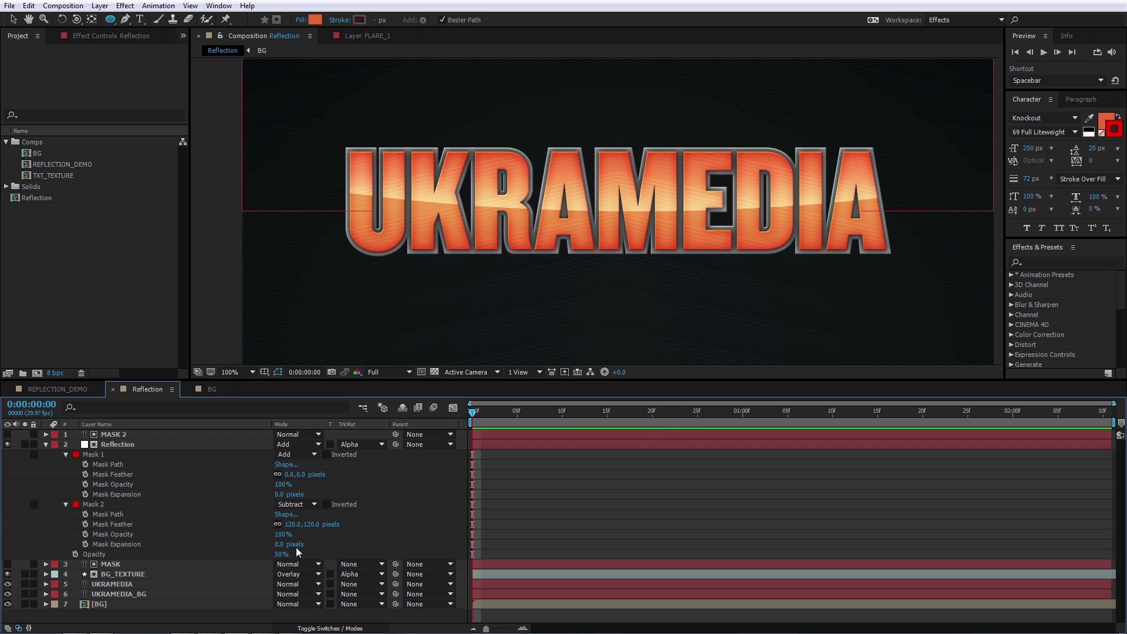
- Try 40% opacity on the Reflection layer and settle on an Opacity of 35%
{"action": "left_click", "coordinate": [280, 555]}
{"action": "type", "text": "40"}
{"action": "key", "text": "Return"}
{"action": "key", "text": "F2"}
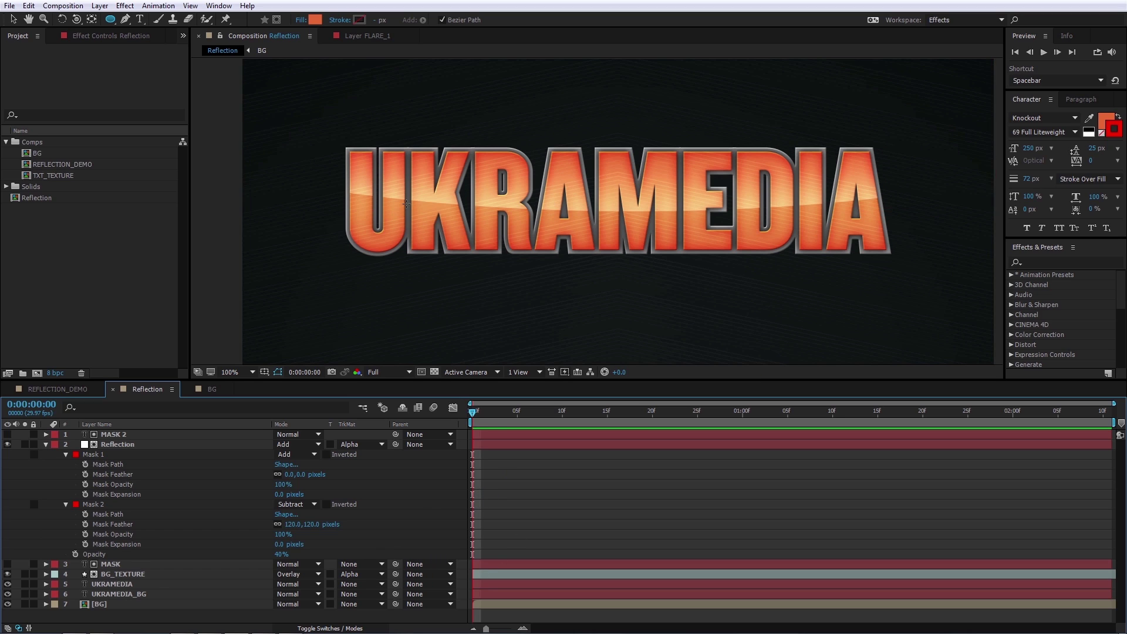
{"action": "left_click_drag", "start_coordinate": [287, 549], "coordinate": [273, 558]}
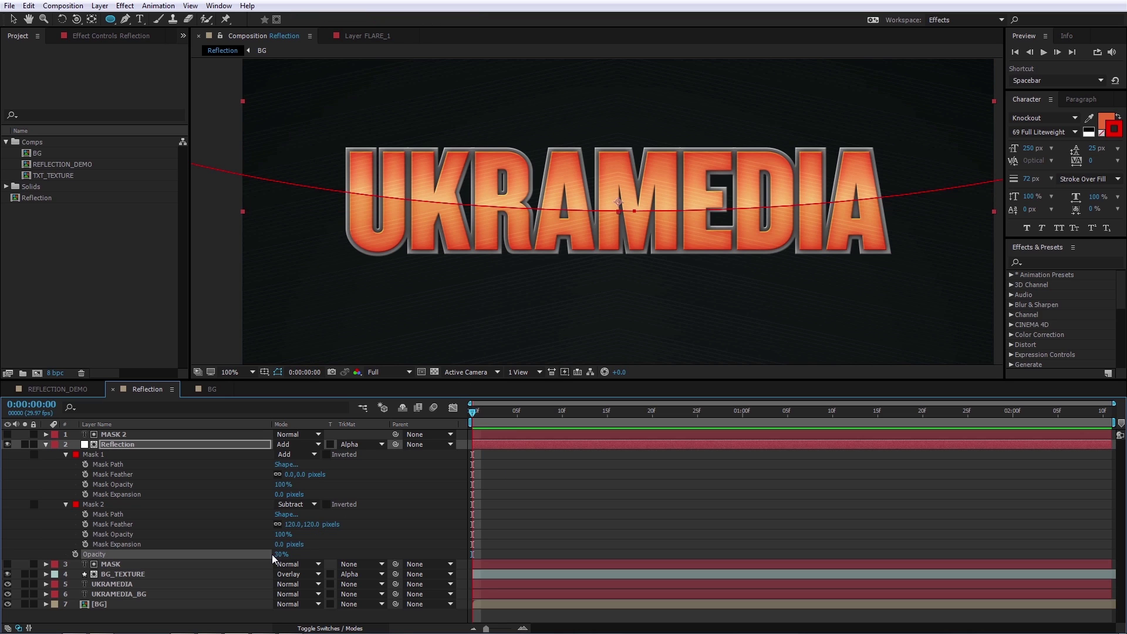
{"action": "left_click", "coordinate": [395, 509]}
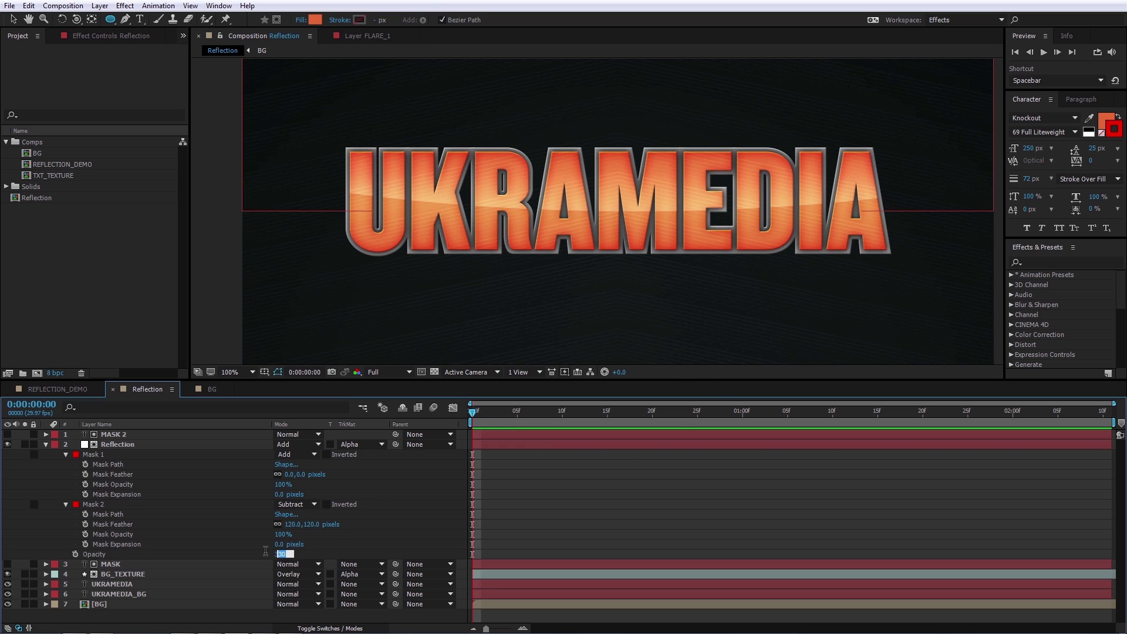
{"action": "type", "text": "35"}
{"action": "key", "text": "Return"}
- Find the Fill effect and apply it to the Reflection layer
{"action": "left_click", "coordinate": [208, 444]}
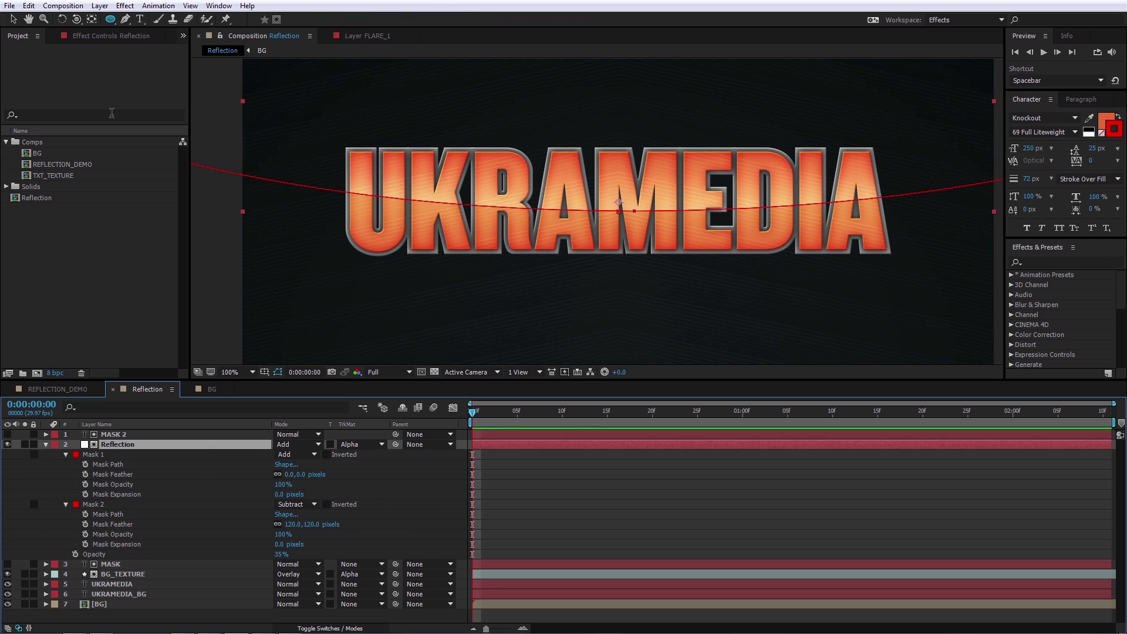
{"action": "left_click", "coordinate": [93, 40]}
{"action": "left_click", "coordinate": [1036, 262]}
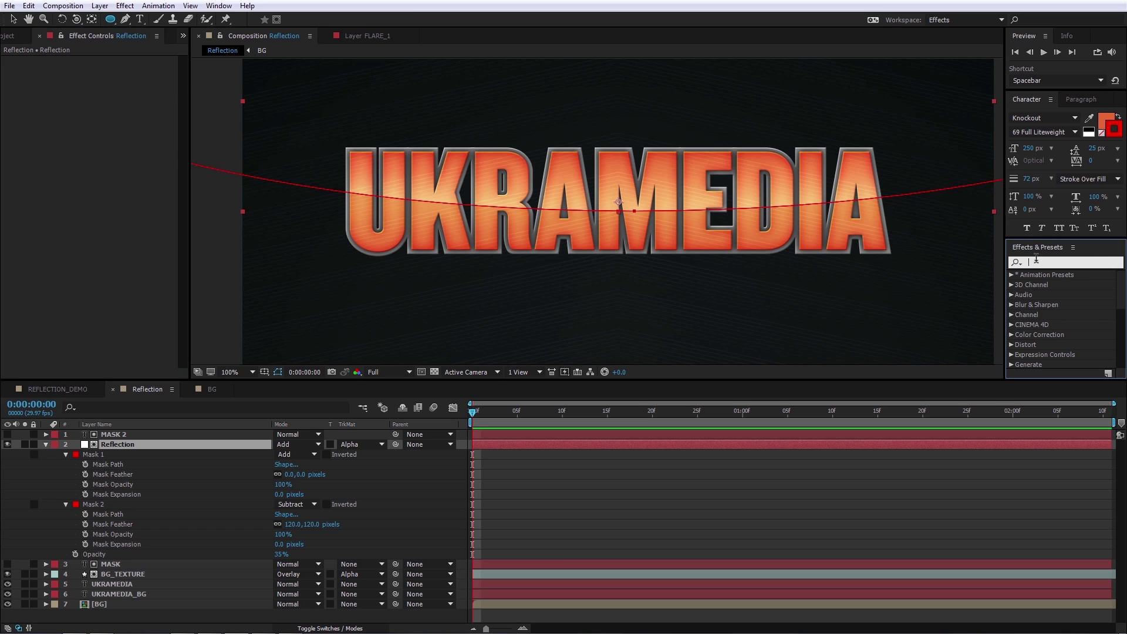
{"action": "type", "text": "fill"}
{"action": "left_click_drag", "start_coordinate": [1041, 335], "coordinate": [133, 443]}
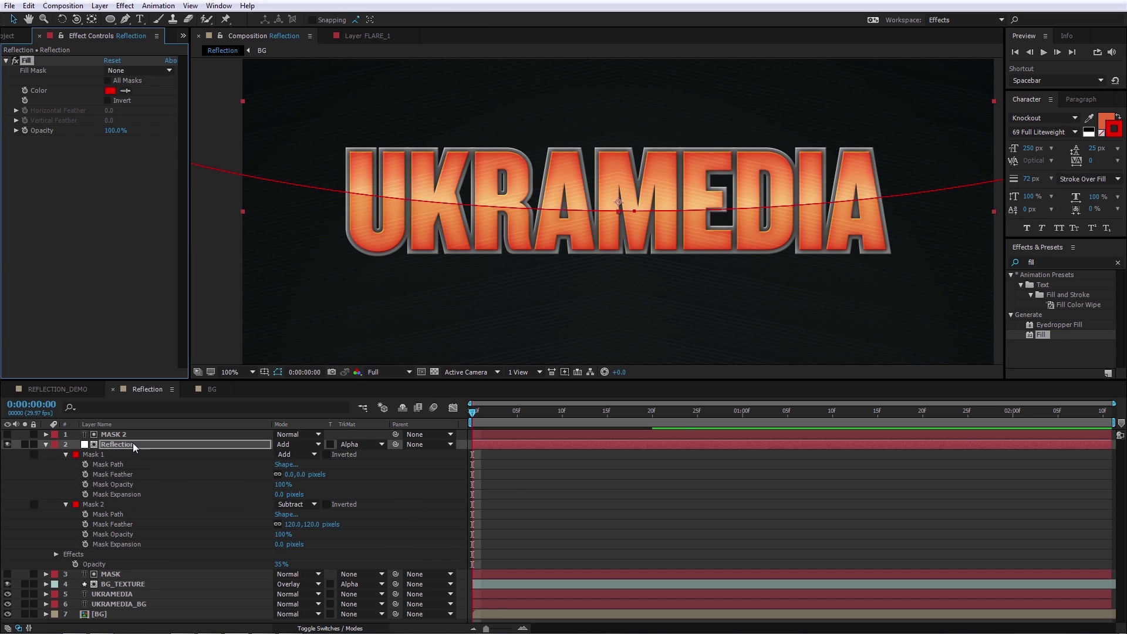
- Set the Fill effect's colour to yellow FFF600 and view the tinted reflection without the layer selected
{"action": "left_click", "coordinate": [110, 91]}
{"action": "left_click_drag", "start_coordinate": [174, 355], "coordinate": [174, 371]}
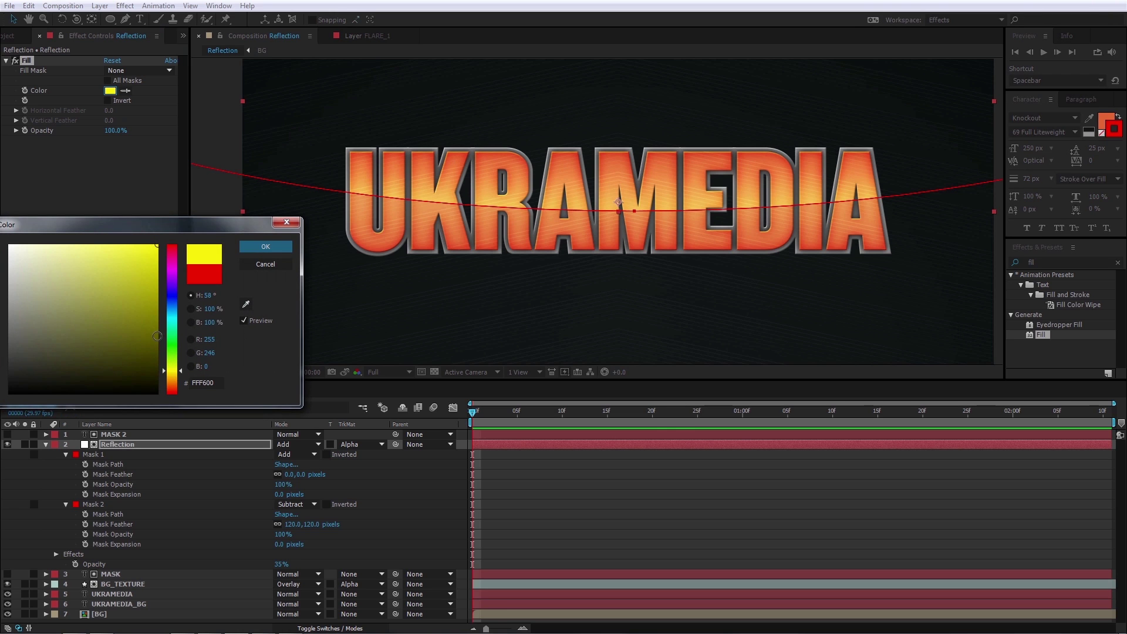
{"action": "key", "text": "Return"}
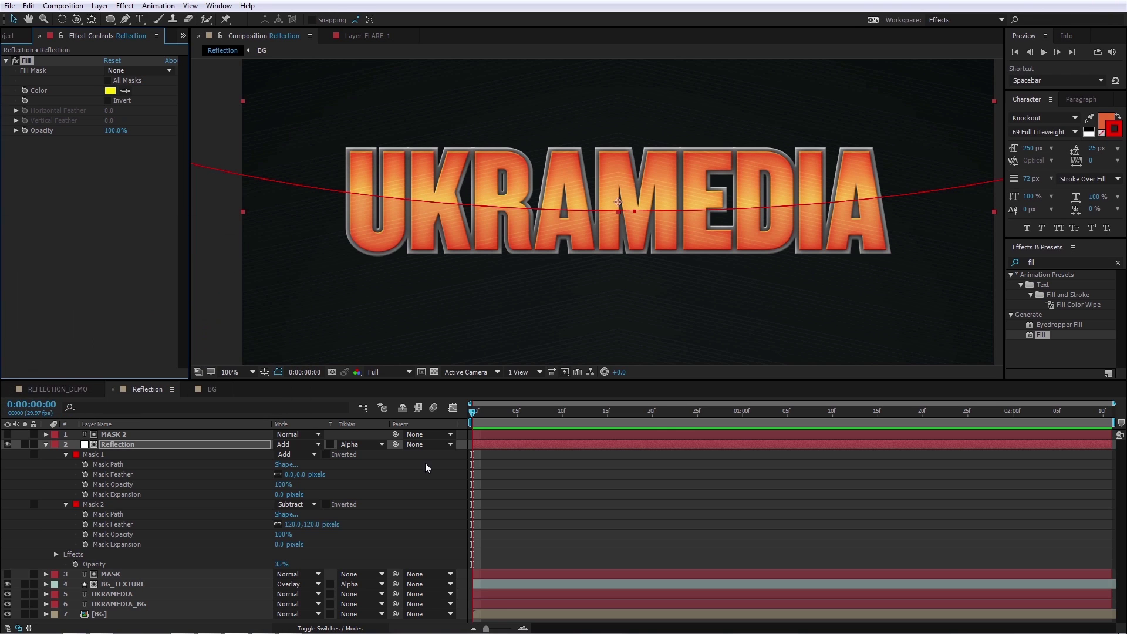
{"action": "left_click", "coordinate": [637, 231]}
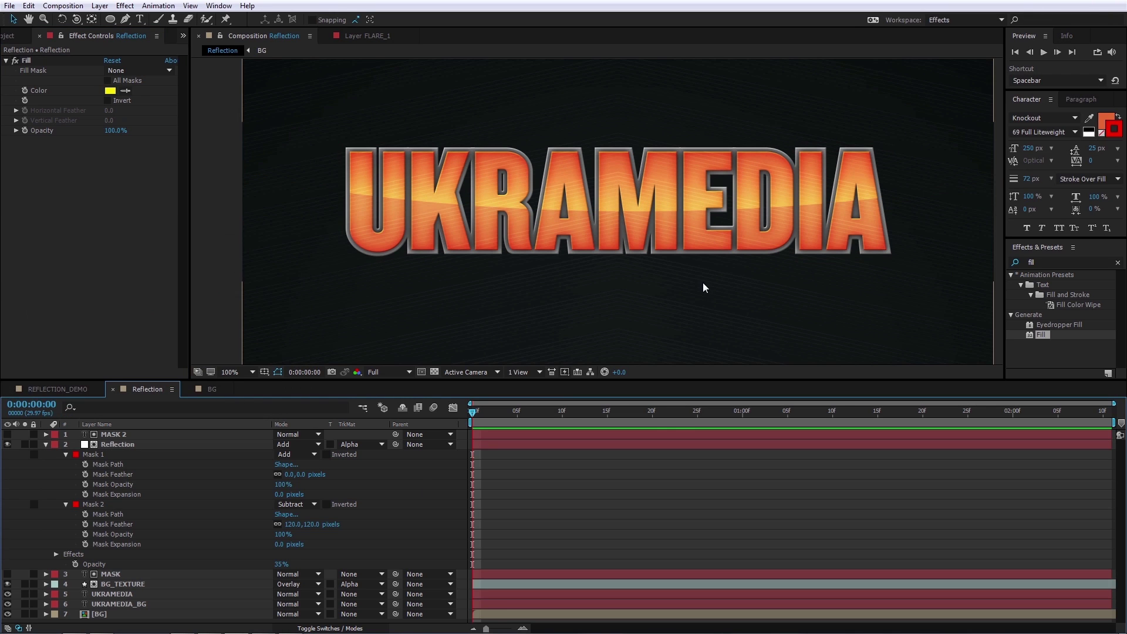
- Delete the Fill effect from the Reflection layer and deselect the layer
{"action": "left_click", "coordinate": [23, 61]}
{"action": "key", "text": "Delete"}
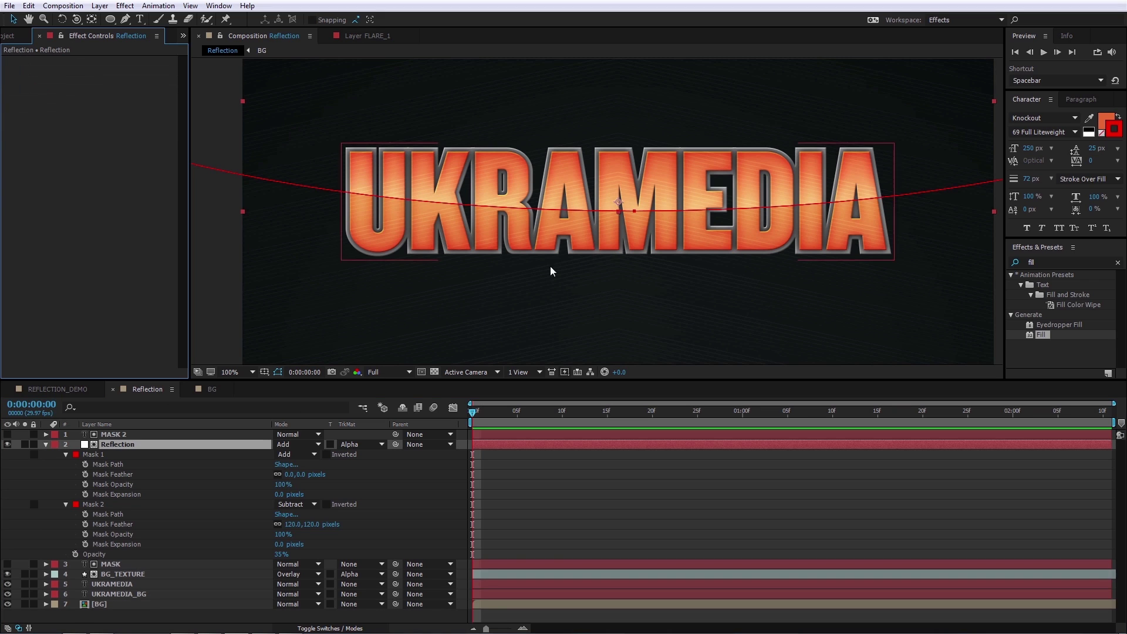
{"action": "left_click", "coordinate": [511, 451]}
{"action": "left_click", "coordinate": [512, 453]}
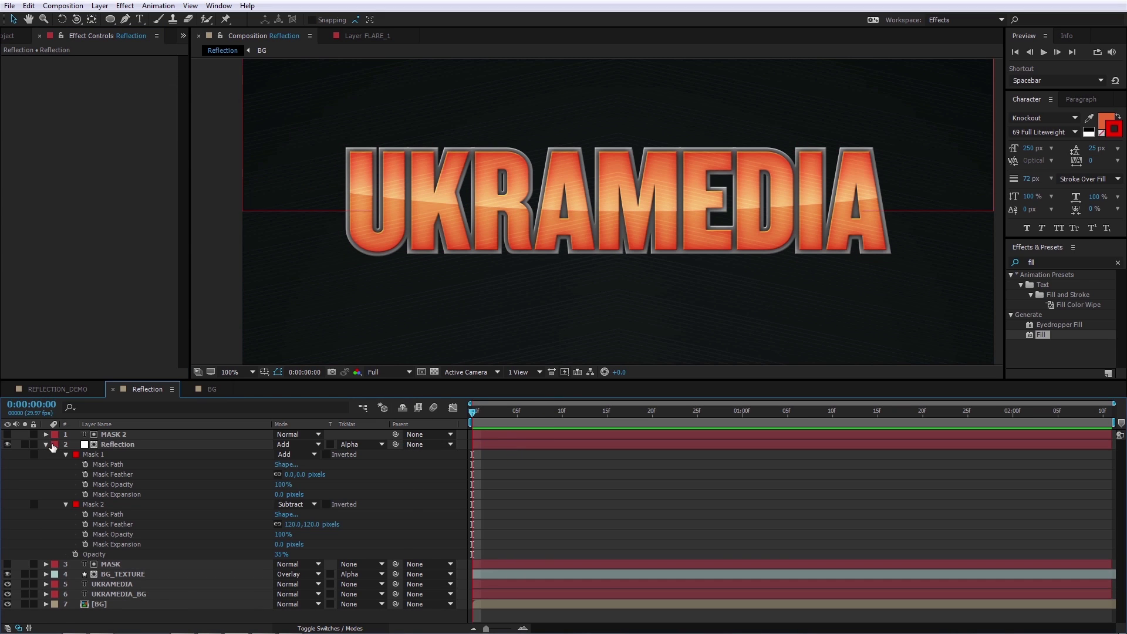
- Try moving the Reflection layer's Mask 1 path on its own, away from Mask 2, and undo the move
{"action": "left_click", "coordinate": [122, 446]}
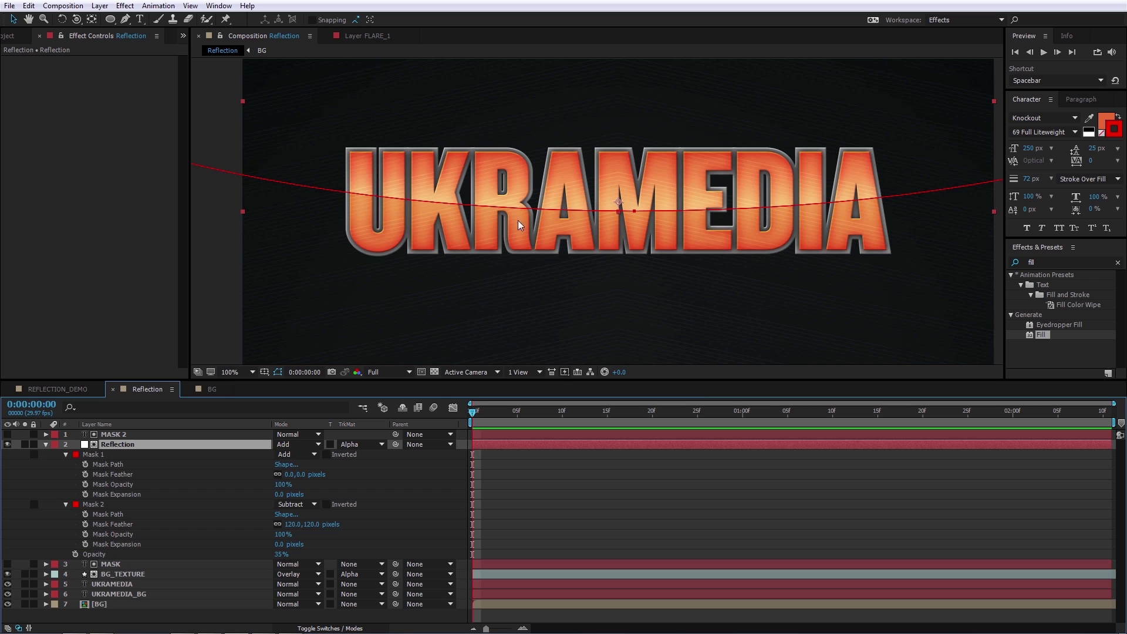
{"action": "left_click", "coordinate": [106, 466]}
{"action": "left_click", "coordinate": [117, 452]}
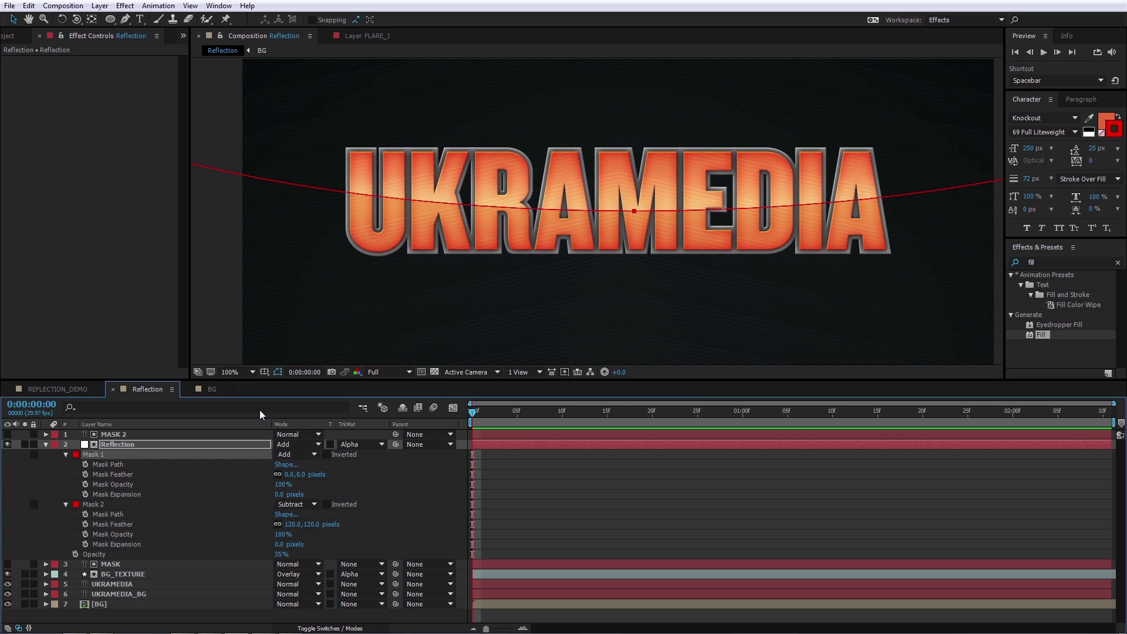
{"action": "left_click", "coordinate": [634, 211]}
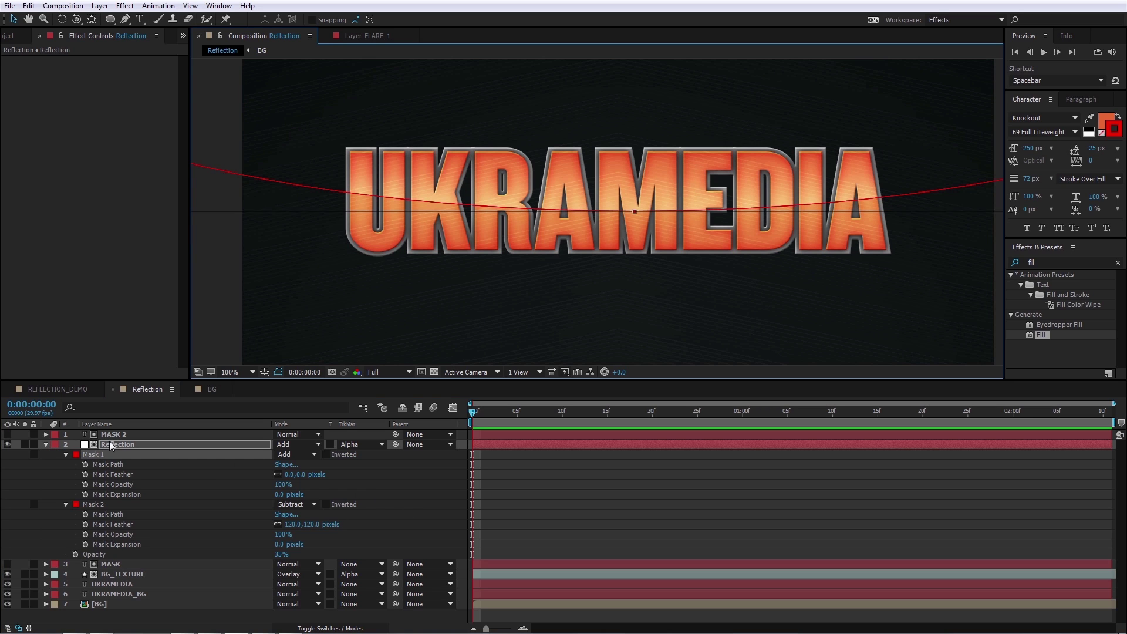
{"action": "left_click_drag", "start_coordinate": [634, 212], "coordinate": [761, 242]}
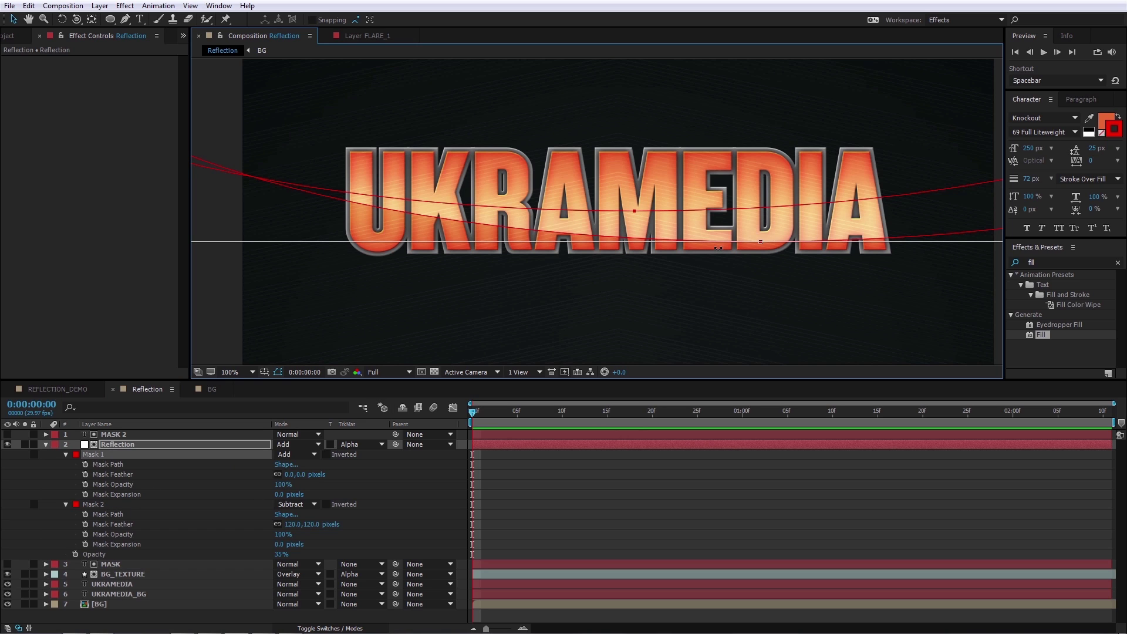
{"action": "left_click", "coordinate": [435, 516]}
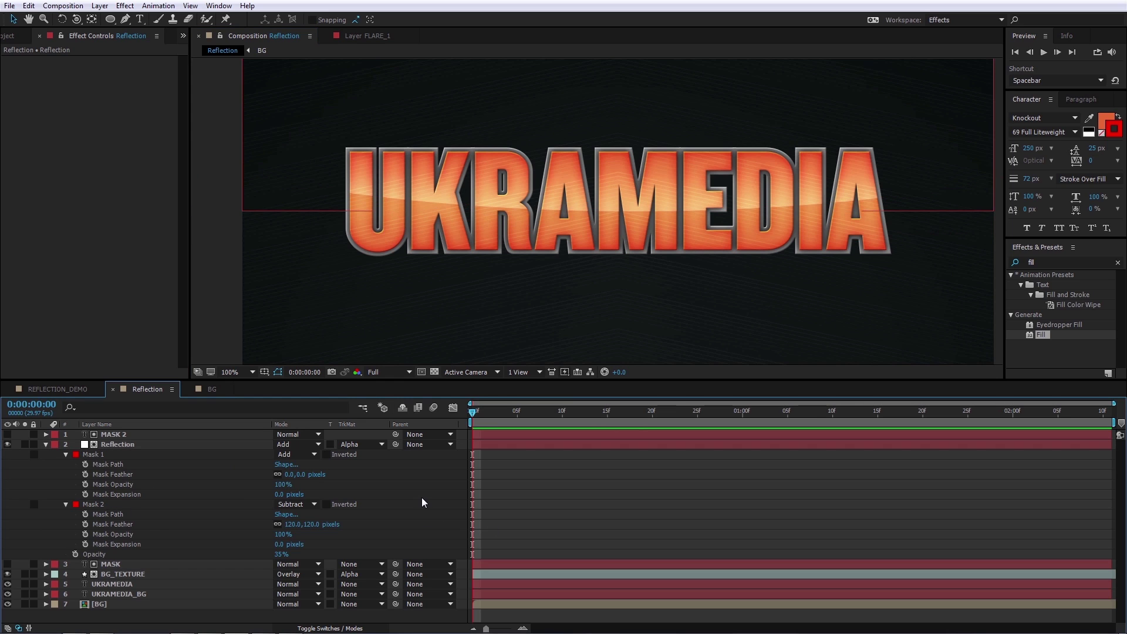
- Link Mask 2's Mask Path to Mask 1's Mask Path with an expression, and collapse Mask 2's properties
{"action": "left_click", "coordinate": [85, 515], "text": "alt"}
{"action": "left_click_drag", "start_coordinate": [308, 523], "coordinate": [153, 464]}
{"action": "left_click", "coordinate": [65, 504]}
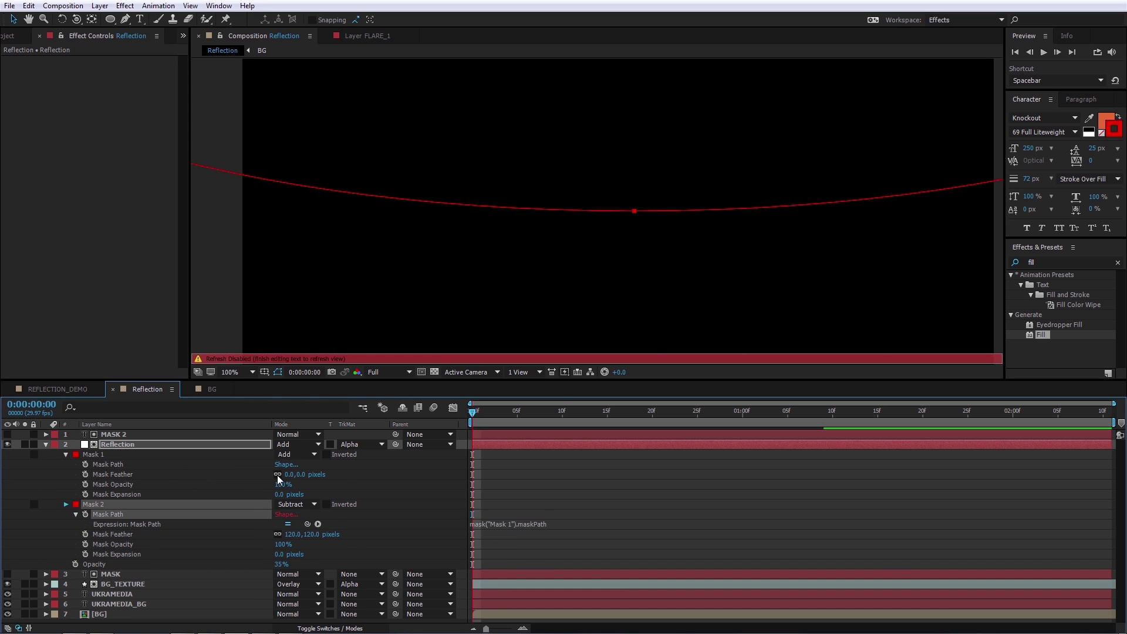
- Test the linked masks by moving Mask 1's curve across the text, and undo the move
{"action": "left_click", "coordinate": [576, 195]}
{"action": "left_click_drag", "start_coordinate": [546, 194], "coordinate": [820, 298]}
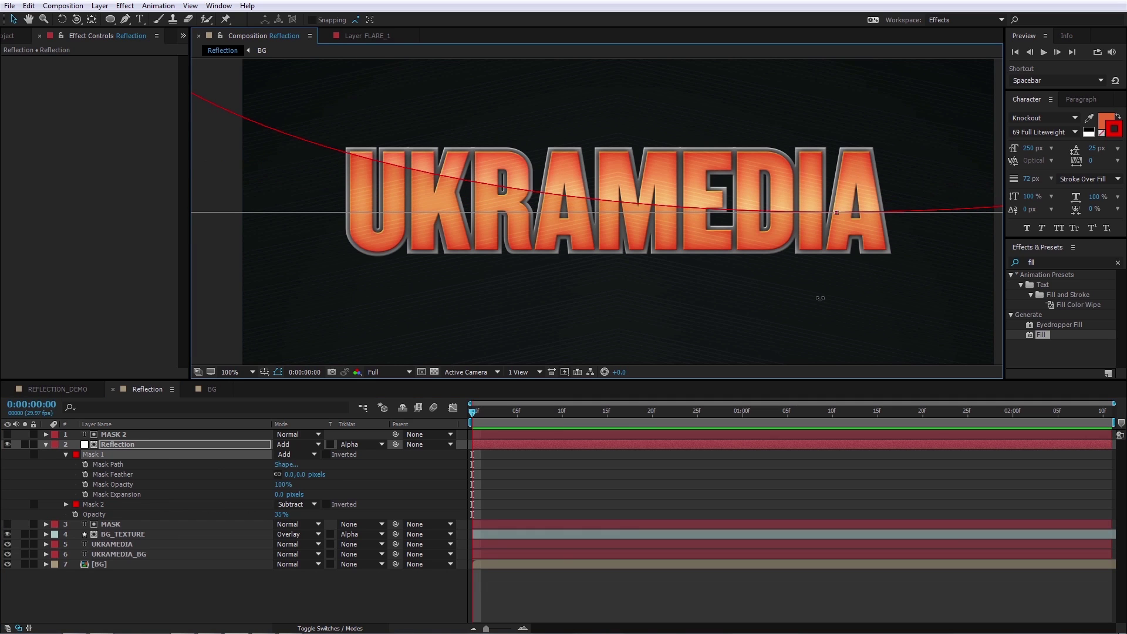
{"action": "left_click", "coordinate": [411, 485]}
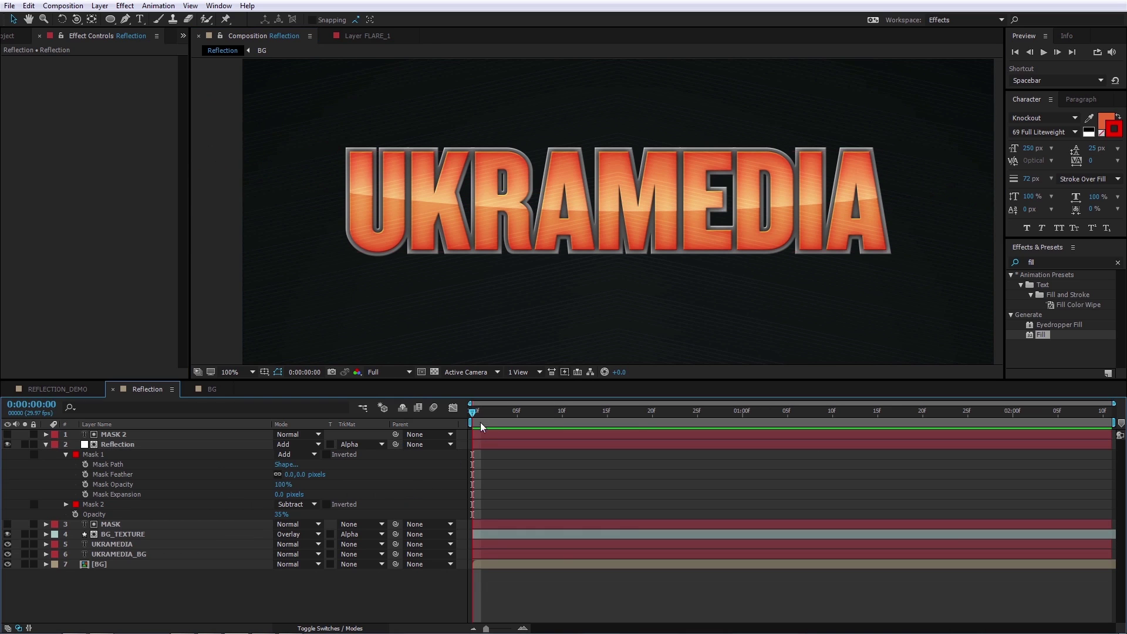
- Try animating Mask 1's Mask Path with a keyframe at the start and a moved path at frame 29, and preview it
{"action": "left_click", "coordinate": [86, 466]}
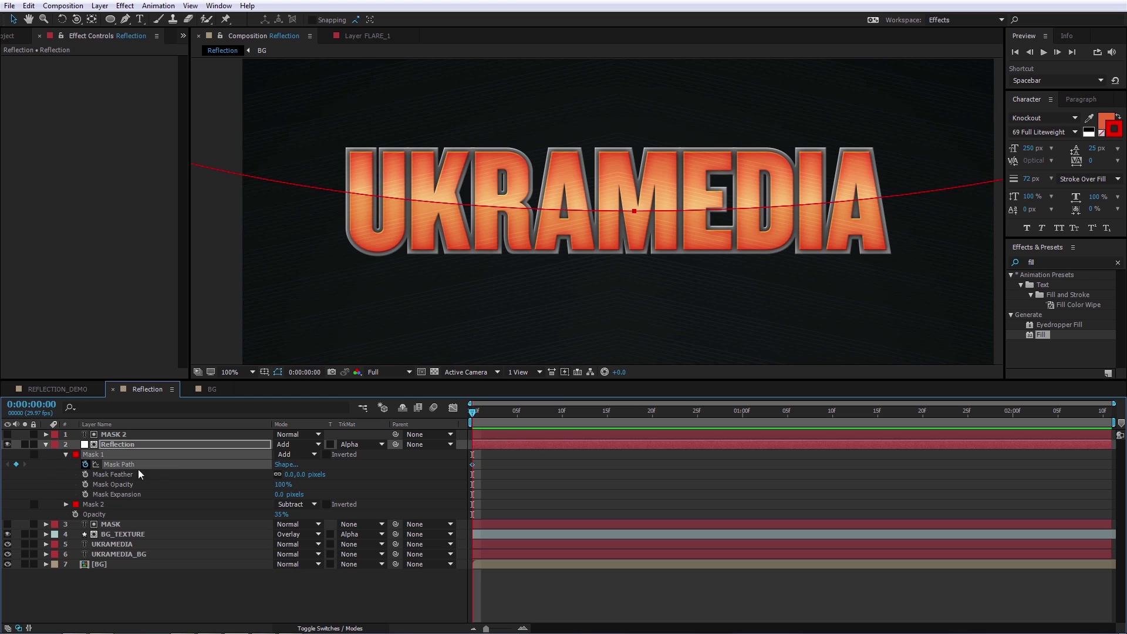
{"action": "left_click_drag", "start_coordinate": [571, 421], "coordinate": [731, 424]}
{"action": "left_click_drag", "start_coordinate": [634, 213], "coordinate": [766, 170]}
{"action": "left_click", "coordinate": [627, 479]}
{"action": "key", "text": "Home"}
{"action": "key", "text": "space"}
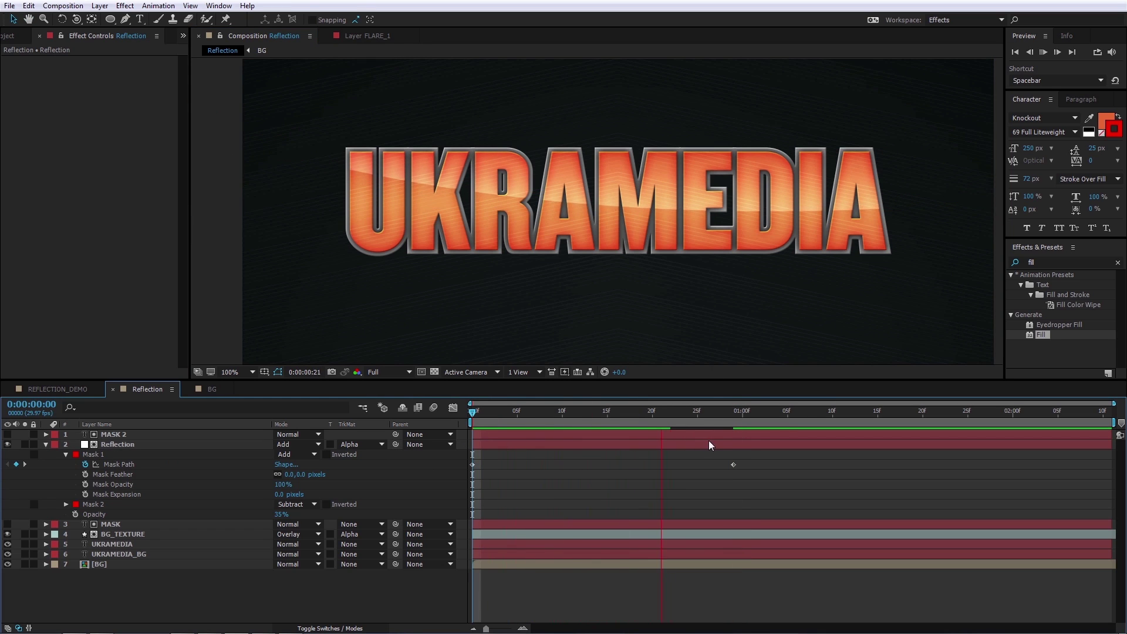
- Stop the preview and undo the Mask Path animation on the Reflection layer's Mask 1
{"action": "key", "text": "k"}
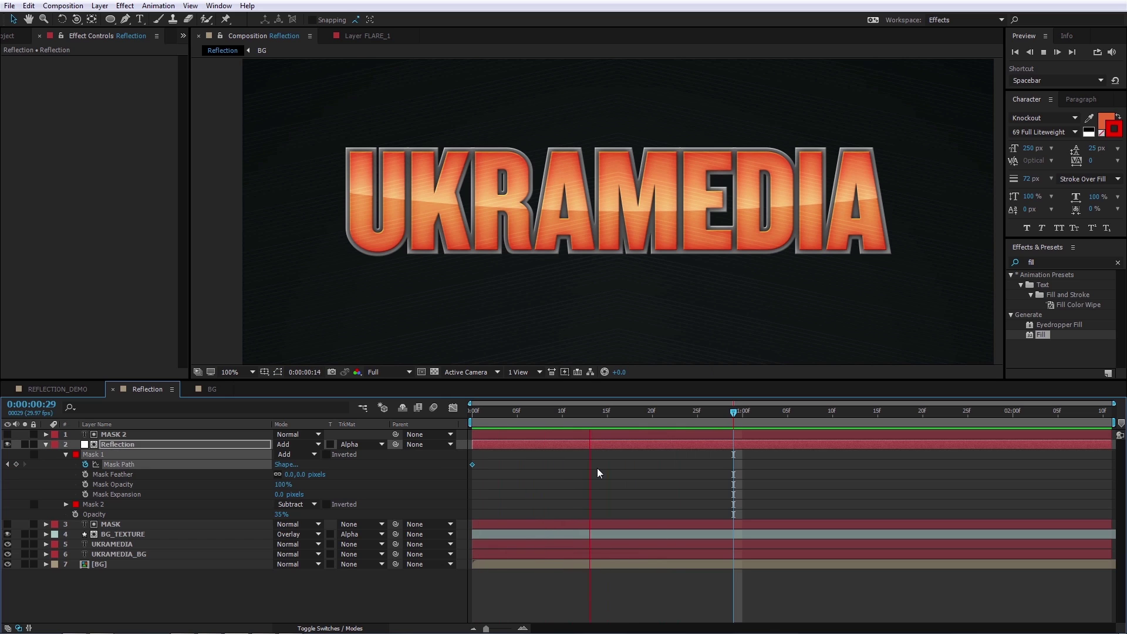
{"action": "key", "text": "space"}
{"action": "key", "text": "space"}
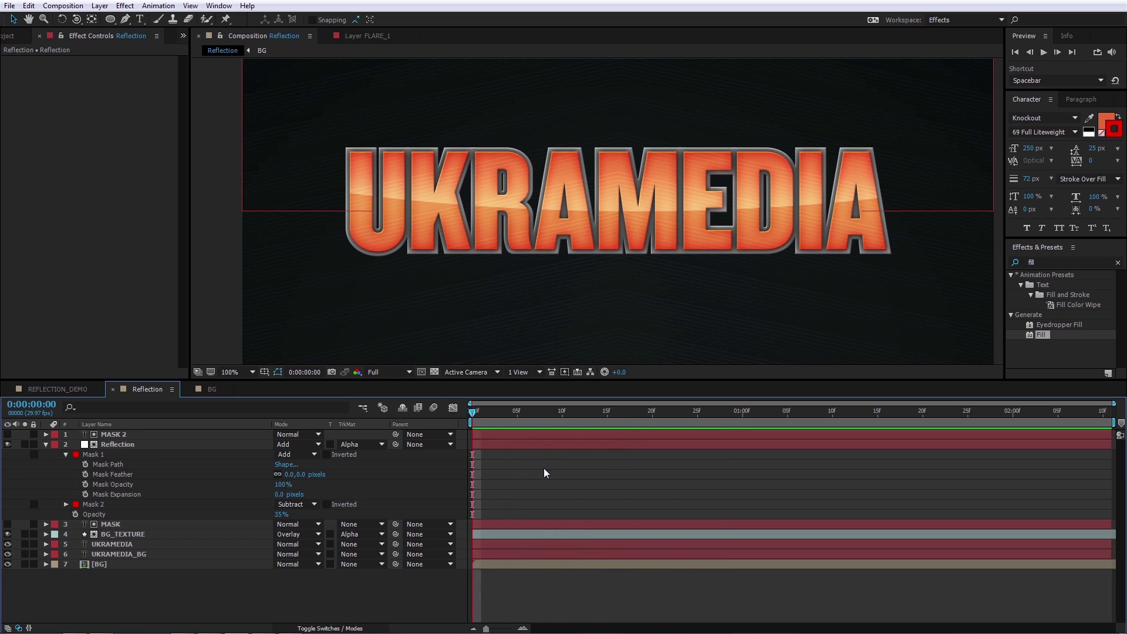
{"action": "left_click", "coordinate": [520, 293]}
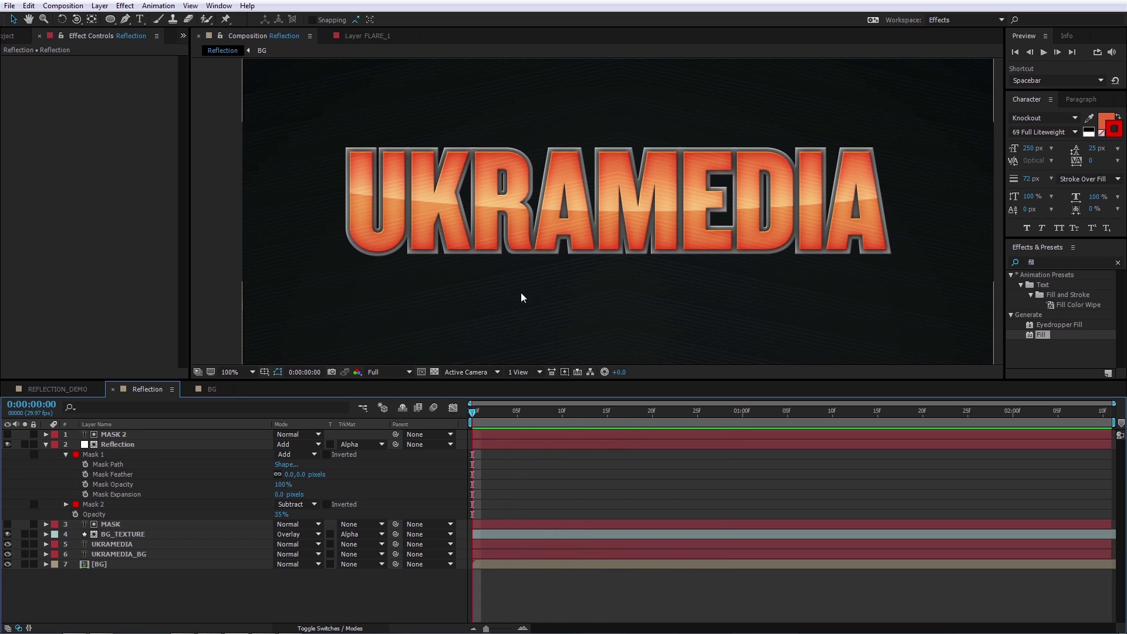
{"action": "left_click", "coordinate": [432, 410]}
- Collapse the Reflection layer and make all six layers from MASK 2 through UKRAMEDIA_BG 3D, leaving out BG
{"action": "left_click", "coordinate": [45, 445]}
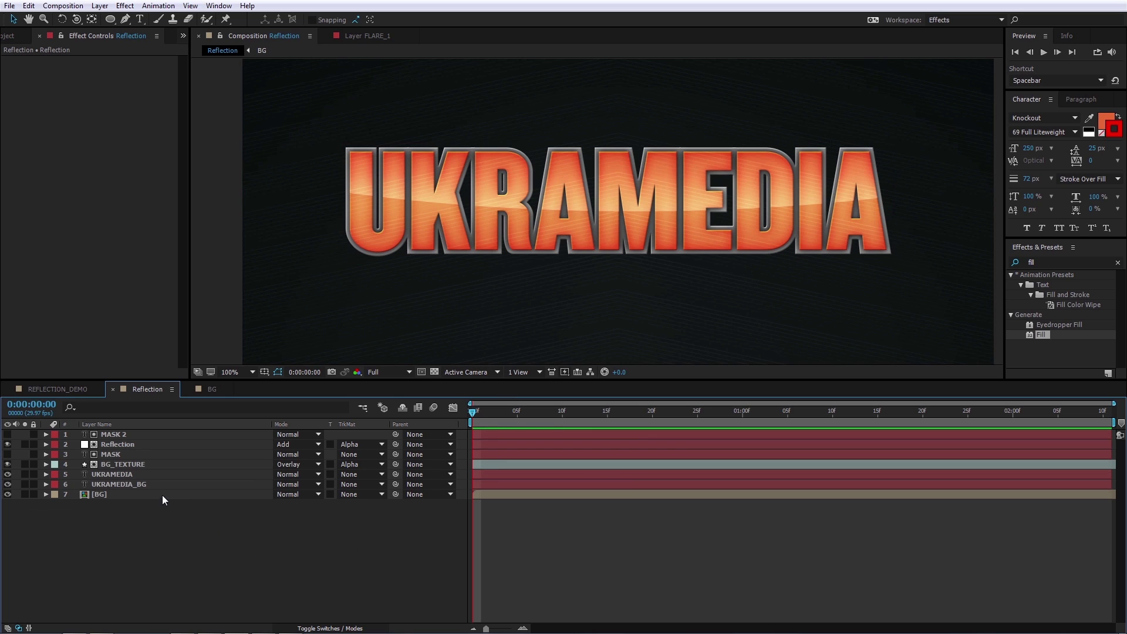
{"action": "left_click", "coordinate": [320, 629]}
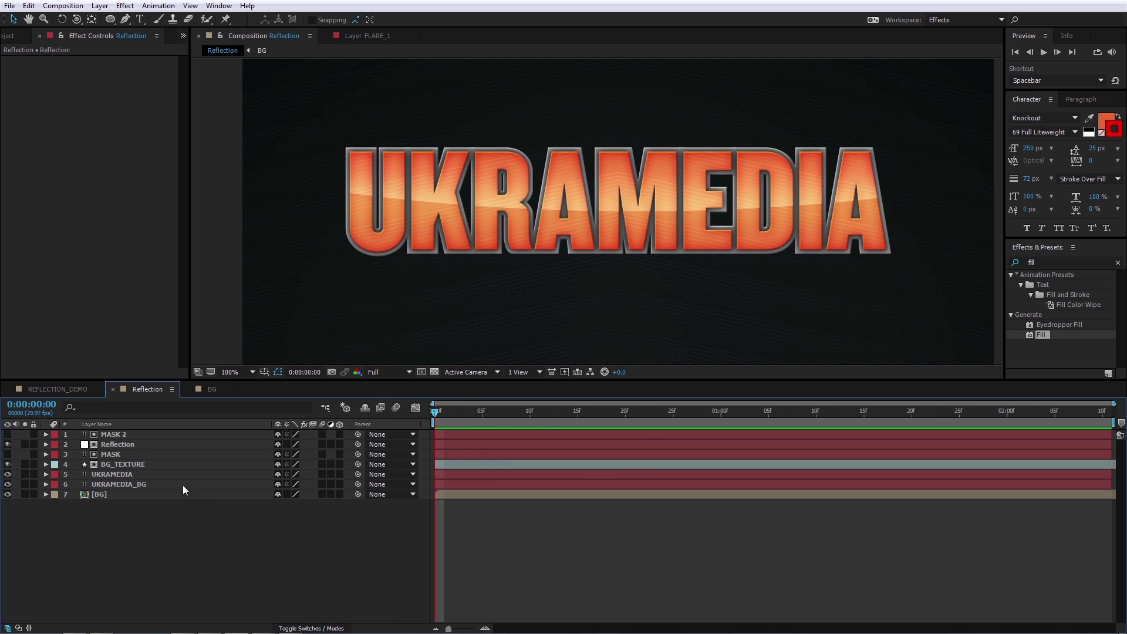
{"action": "left_click", "coordinate": [121, 435]}
{"action": "left_click", "coordinate": [133, 444], "text": "shift"}
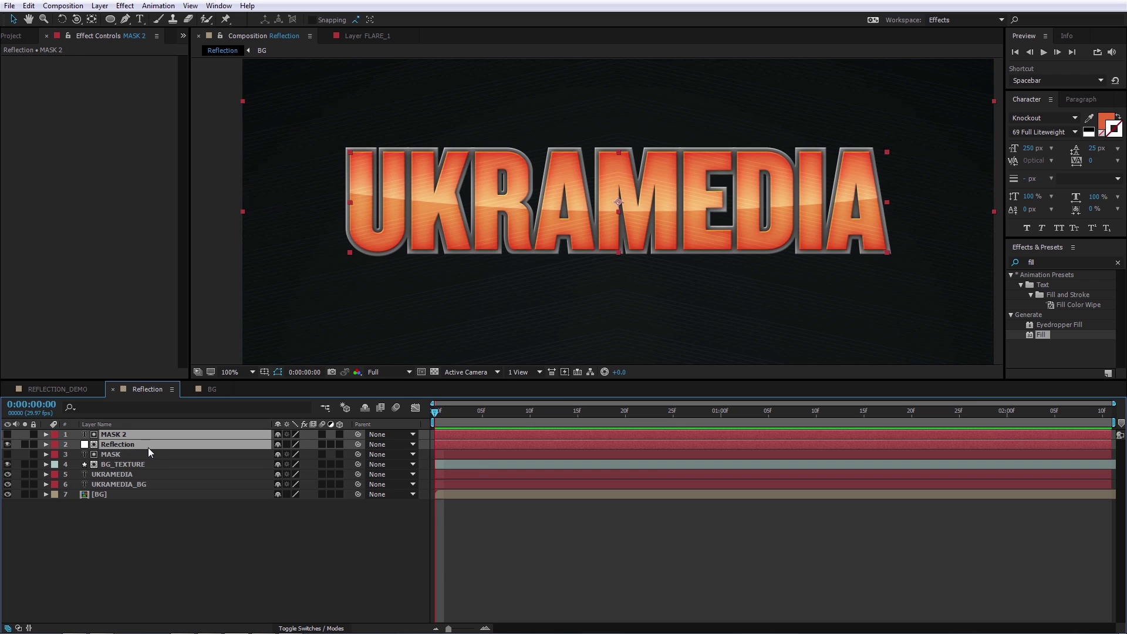
{"action": "left_click", "coordinate": [140, 453], "text": "shift"}
{"action": "left_click", "coordinate": [150, 464], "text": "shift"}
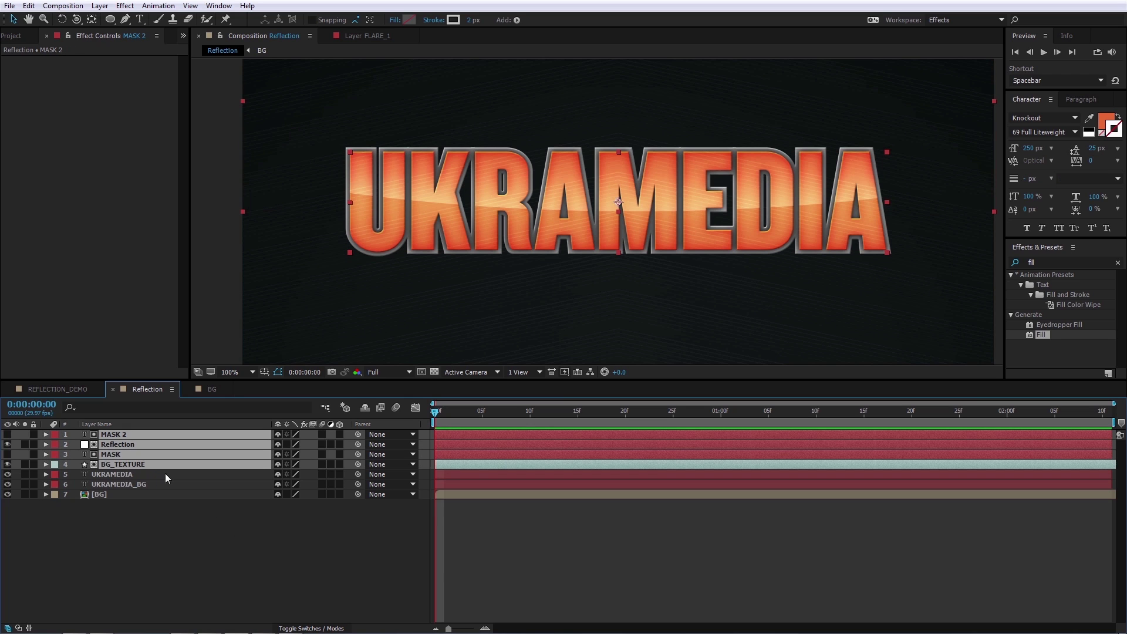
{"action": "left_click", "coordinate": [146, 474], "text": "shift"}
{"action": "left_click", "coordinate": [147, 483], "text": "shift"}
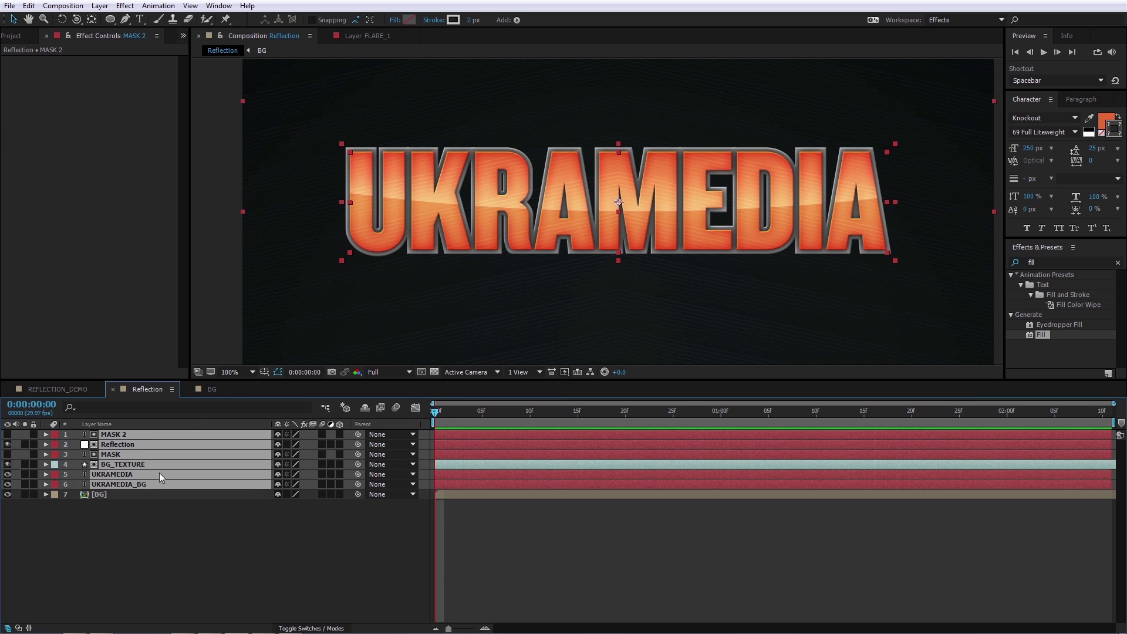
{"action": "left_click", "coordinate": [340, 435]}
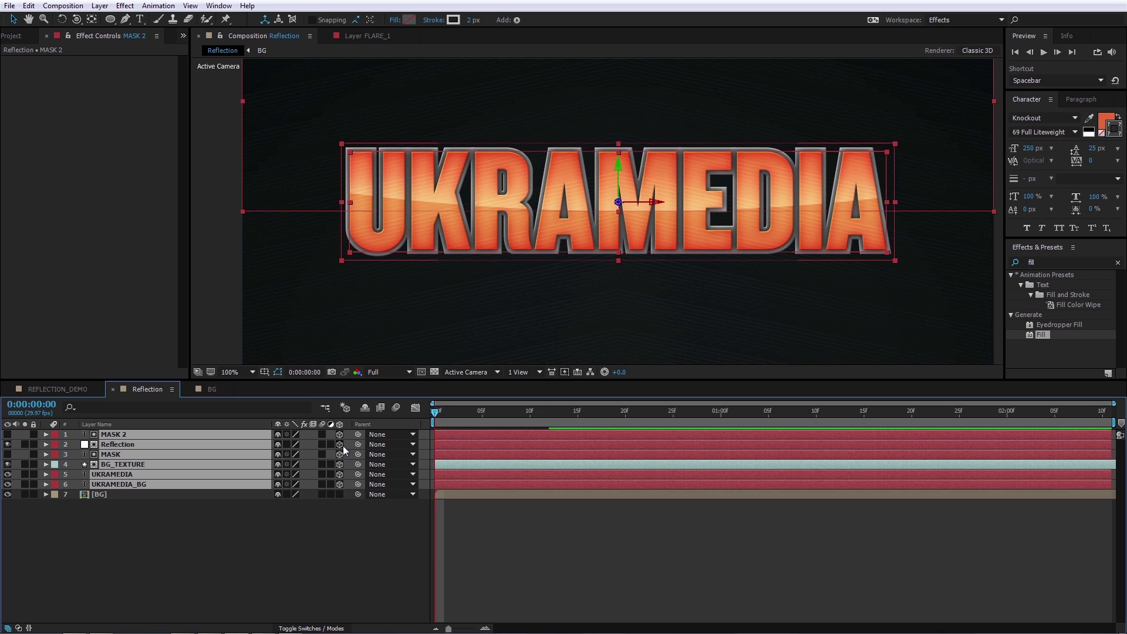
- Add a new camera with the offered settings to the Reflection composition
{"action": "right_click", "coordinate": [330, 547]}
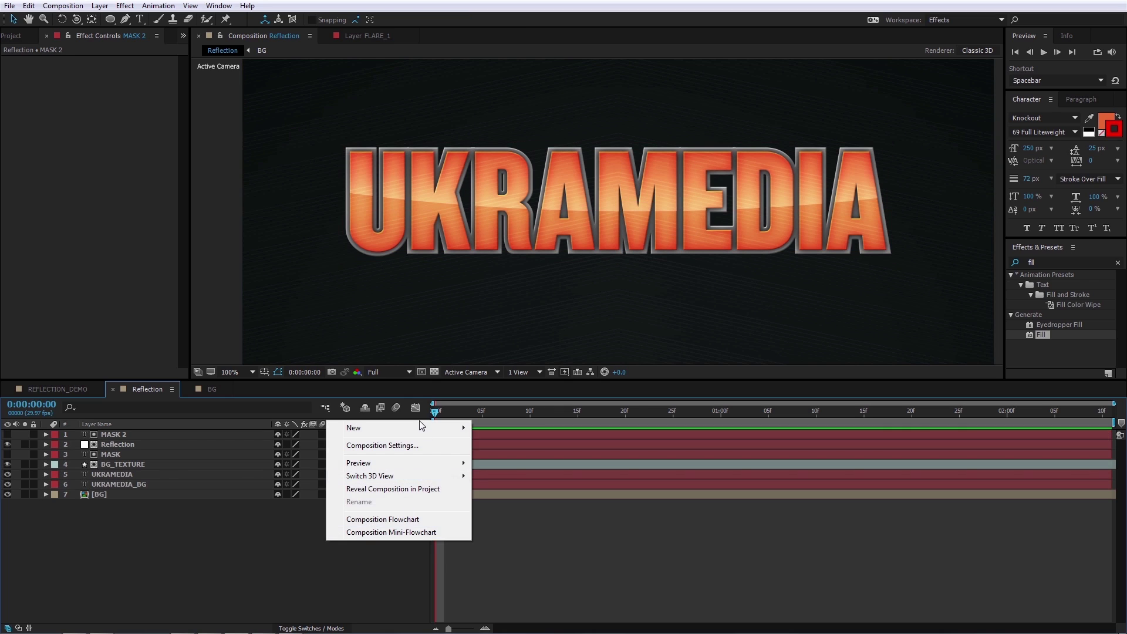
{"action": "mouse_move", "coordinate": [411, 428]}
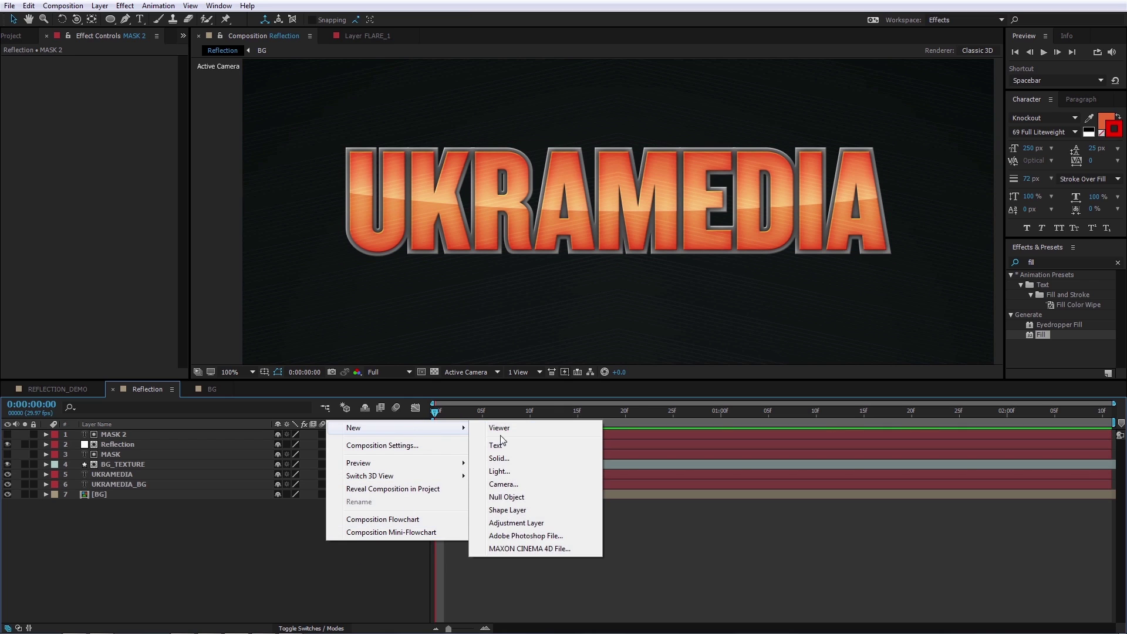
{"action": "left_click", "coordinate": [525, 485]}
{"action": "left_click", "coordinate": [669, 445]}
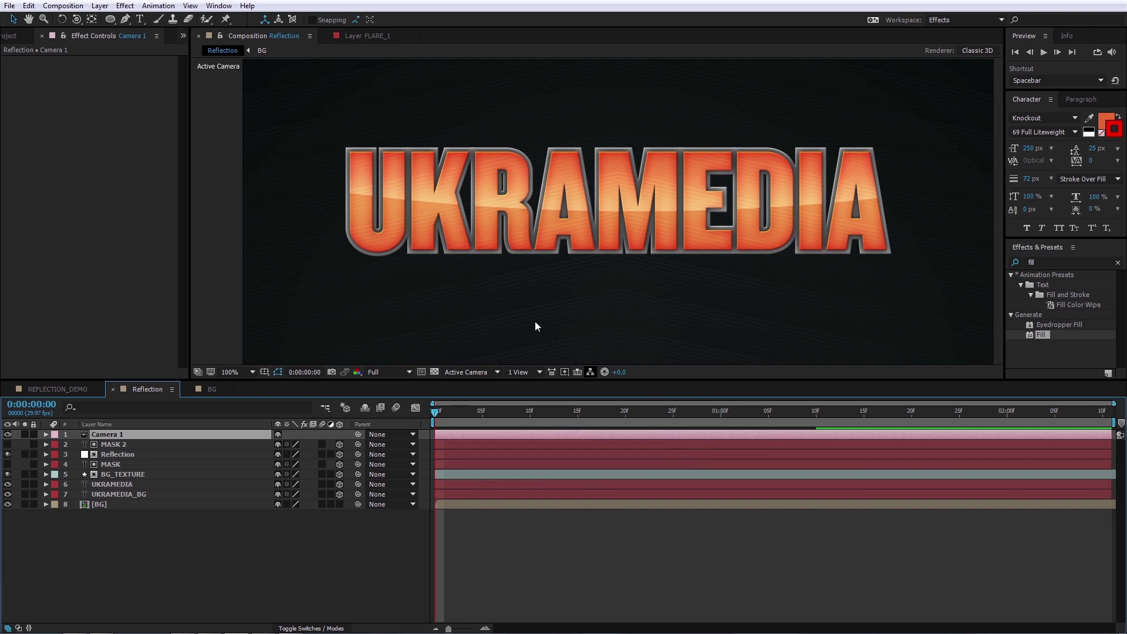
- Turn off 3D for the BG_TEXTURE layer and orbit the camera to view the text at an angle
{"action": "key", "text": "c"}
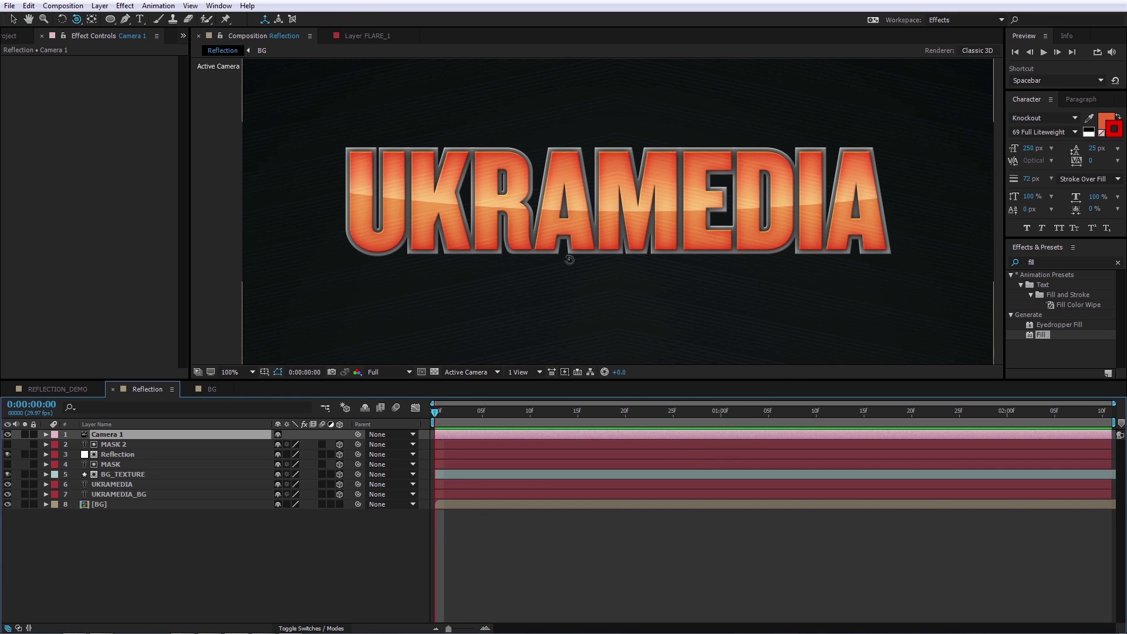
{"action": "left_click", "coordinate": [72, 477]}
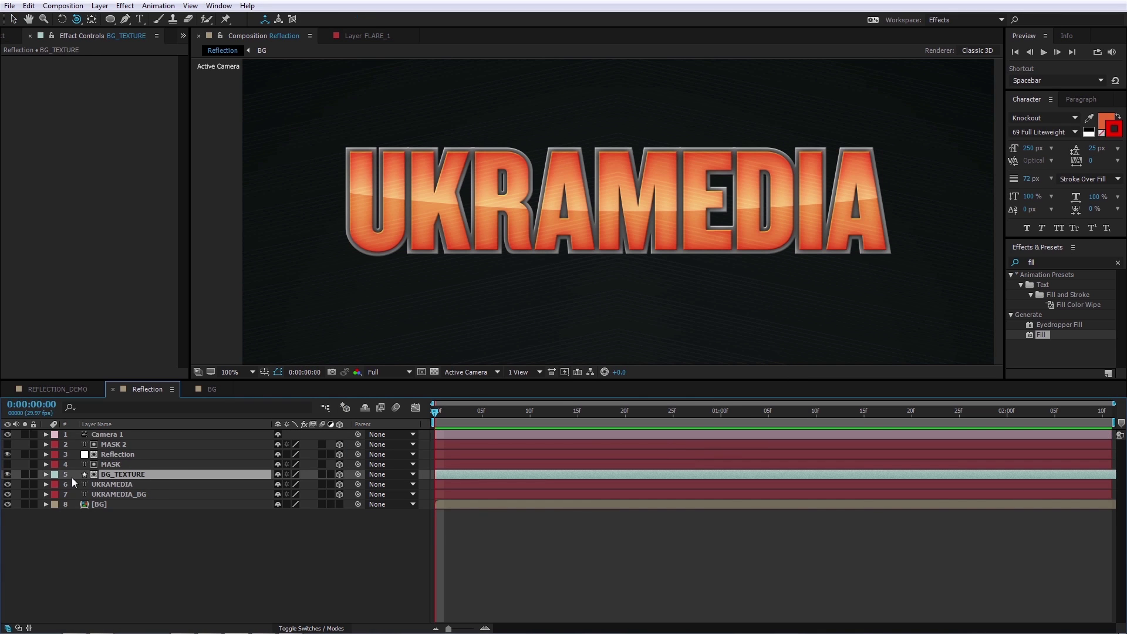
{"action": "left_click", "coordinate": [340, 474]}
{"action": "left_click_drag", "start_coordinate": [553, 211], "coordinate": [546, 282]}
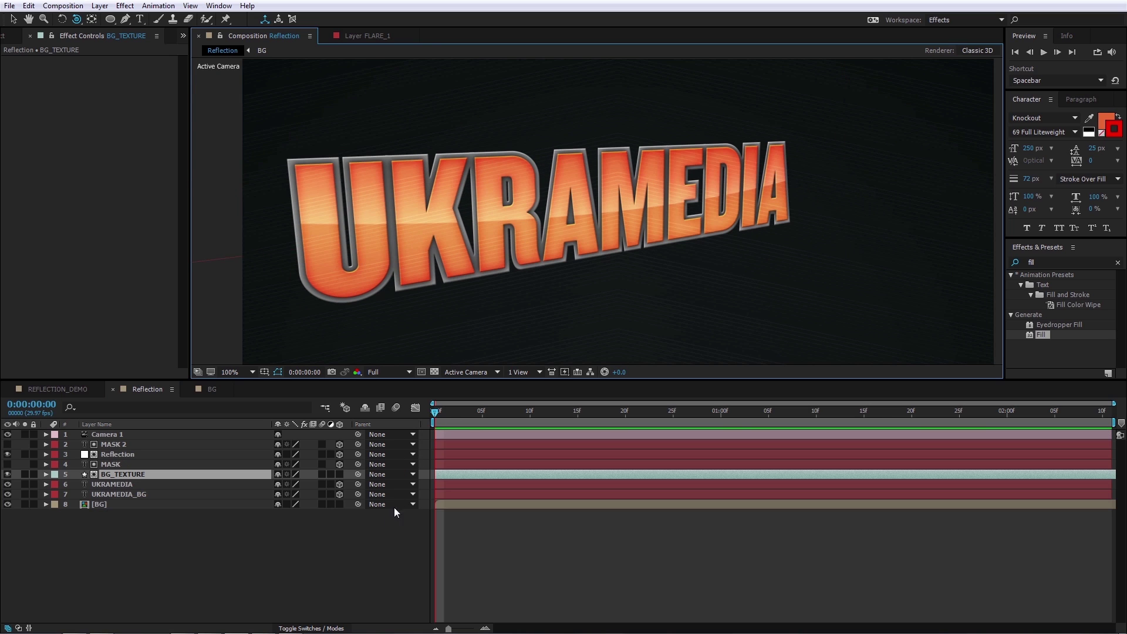
{"action": "key", "text": "ctrl+z"}
{"action": "left_click_drag", "start_coordinate": [605, 173], "coordinate": [493, 124]}
- Try moving the Reflection layer away from the text in 3D space
{"action": "left_click", "coordinate": [133, 454]}
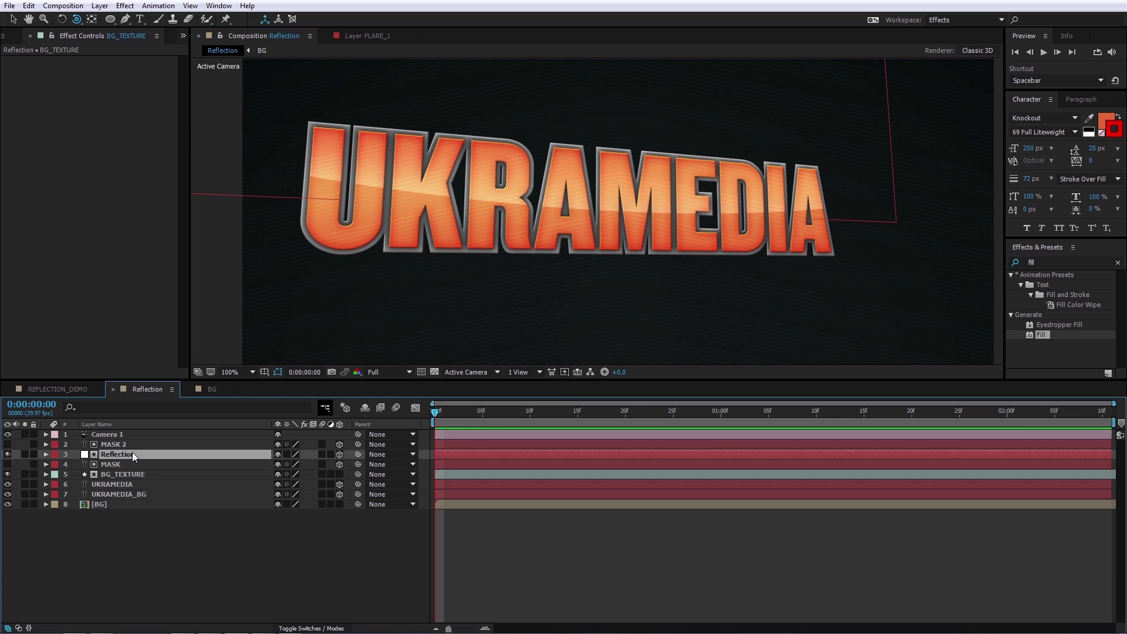
{"action": "key", "text": "v"}
{"action": "left_click_drag", "start_coordinate": [634, 201], "coordinate": [590, 234]}
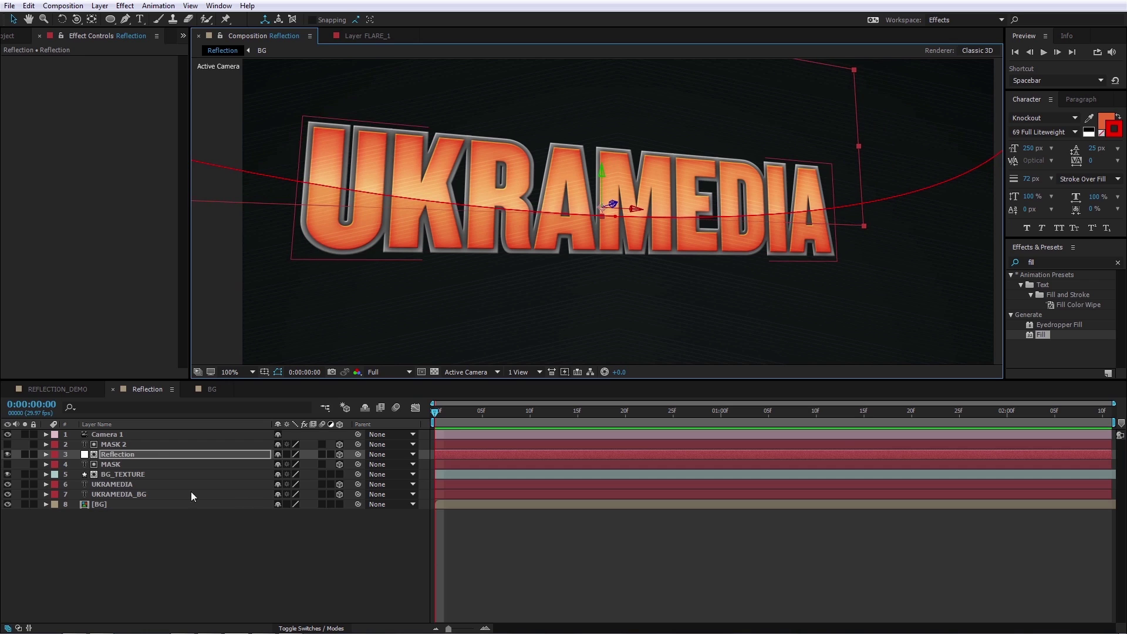
- Set the Reflection layer's Z position to 100
{"action": "left_click", "coordinate": [118, 454]}
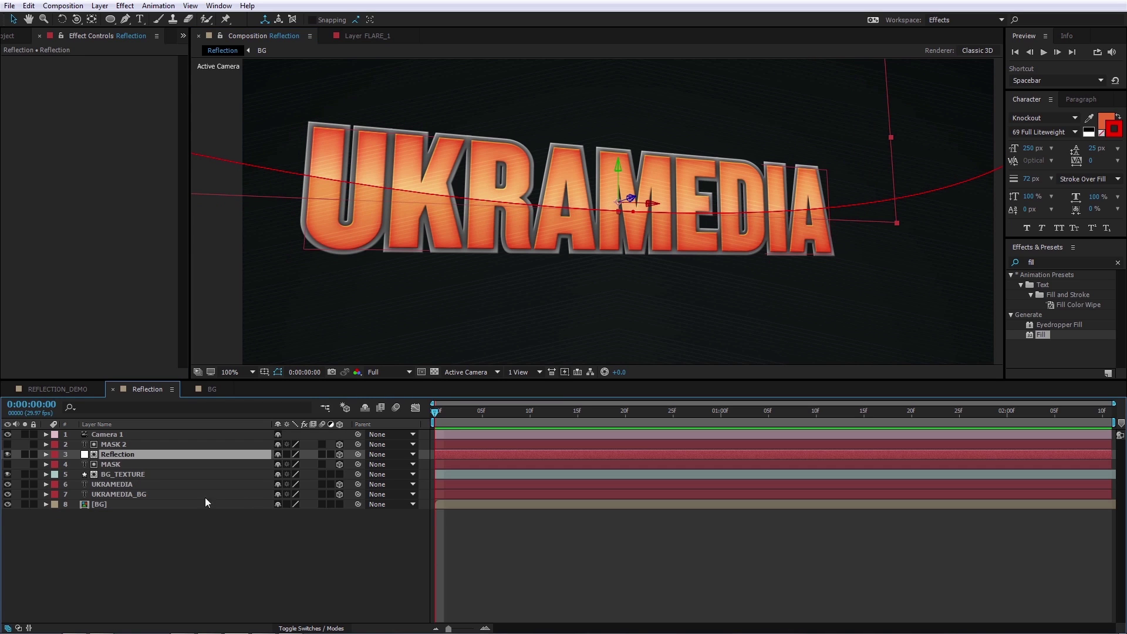
{"action": "key", "text": "p"}
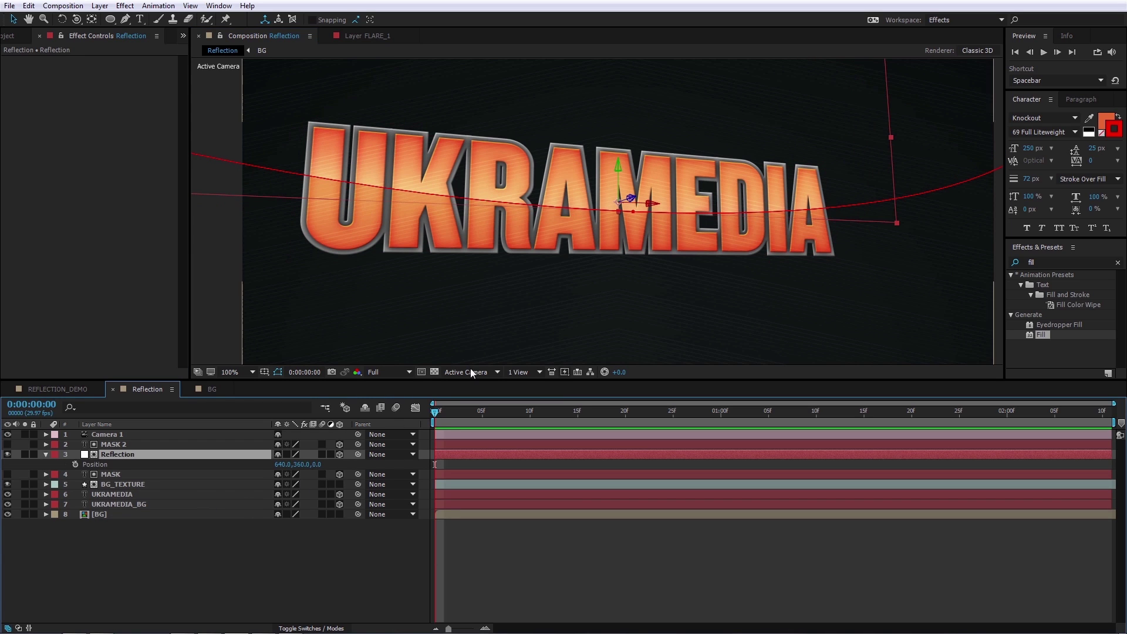
{"action": "left_click", "coordinate": [317, 465]}
{"action": "type", "text": "100"}
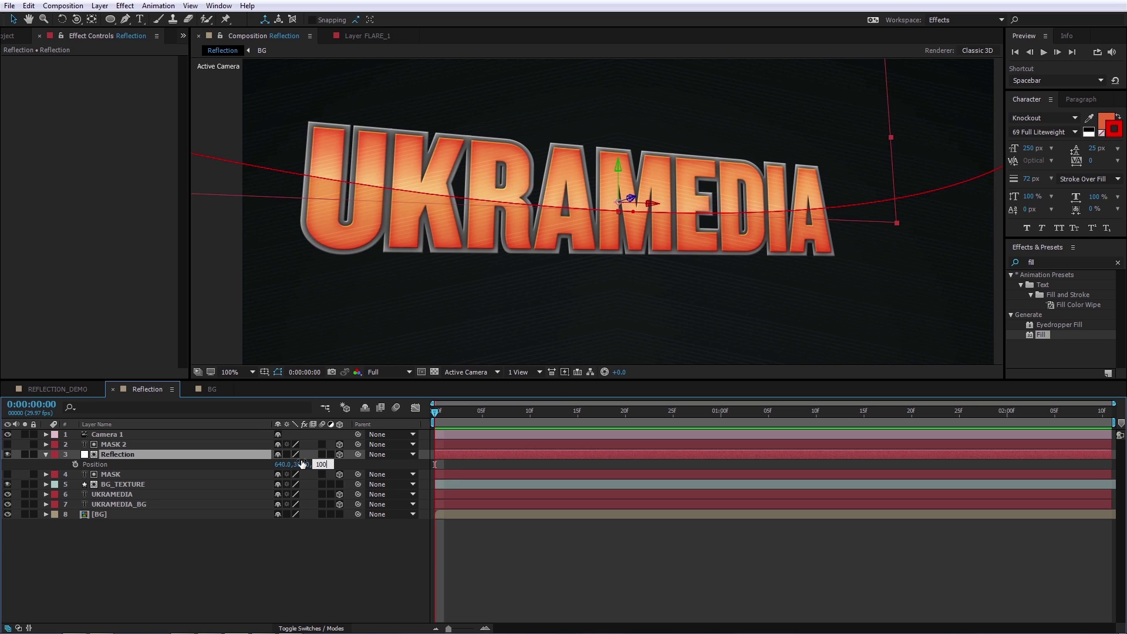
{"action": "key", "text": "Return"}
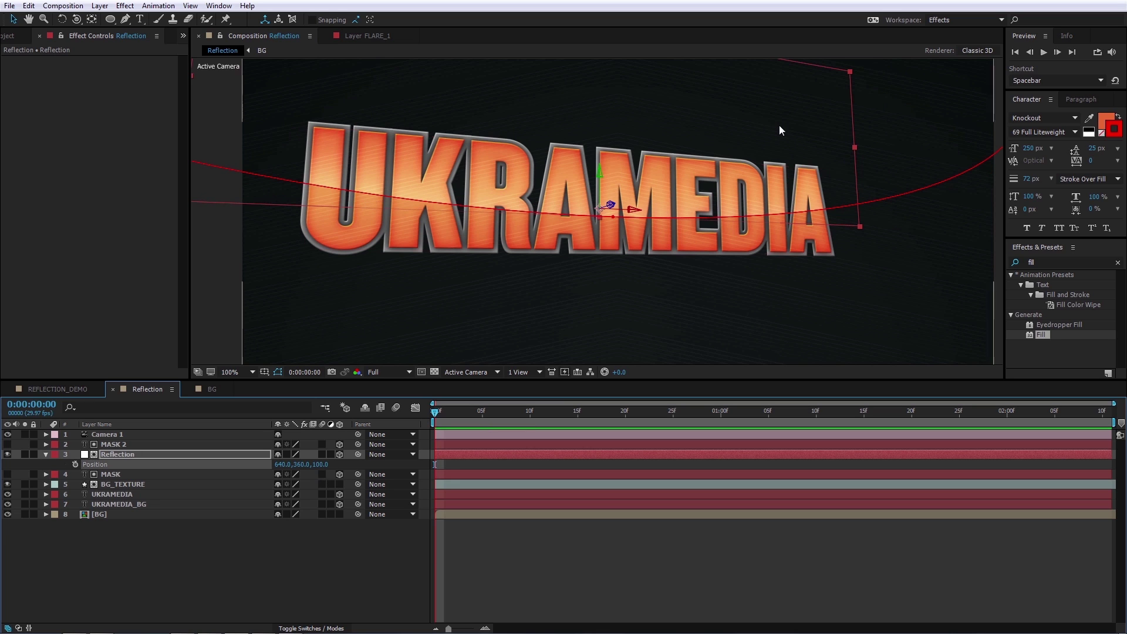
- Orbit the camera to inspect the offset reflection, and undo the reflection and camera changes
{"action": "left_click", "coordinate": [360, 555]}
{"action": "key", "text": "c"}
{"action": "left_click_drag", "start_coordinate": [592, 264], "coordinate": [574, 297]}
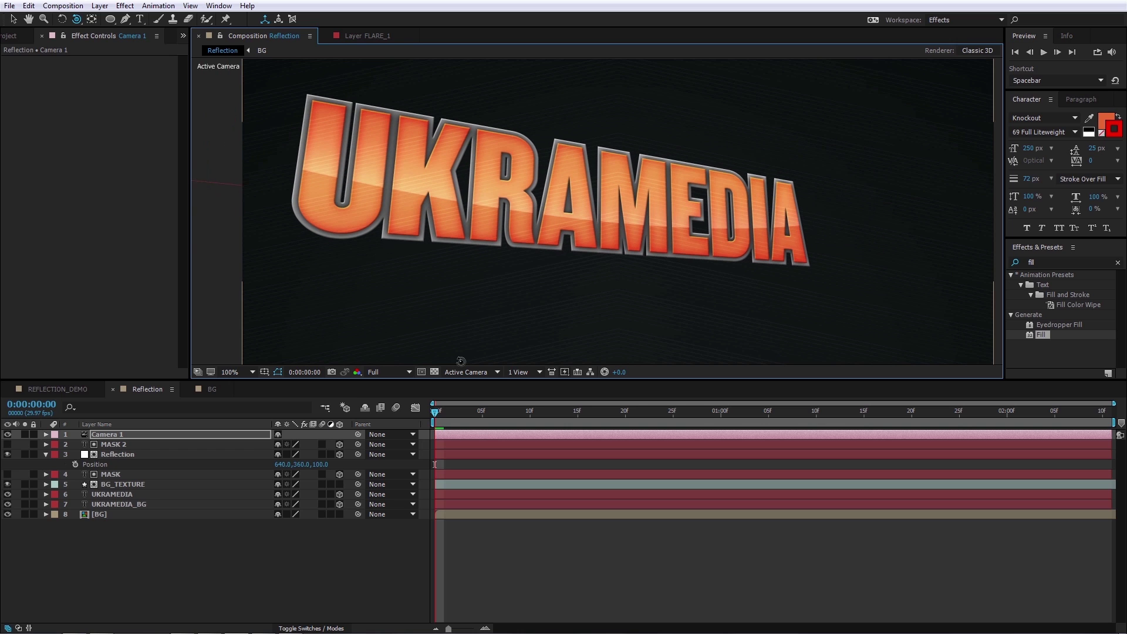
{"action": "key", "text": "ctrl+shift+a"}
{"action": "key", "text": "ctrl+z"}
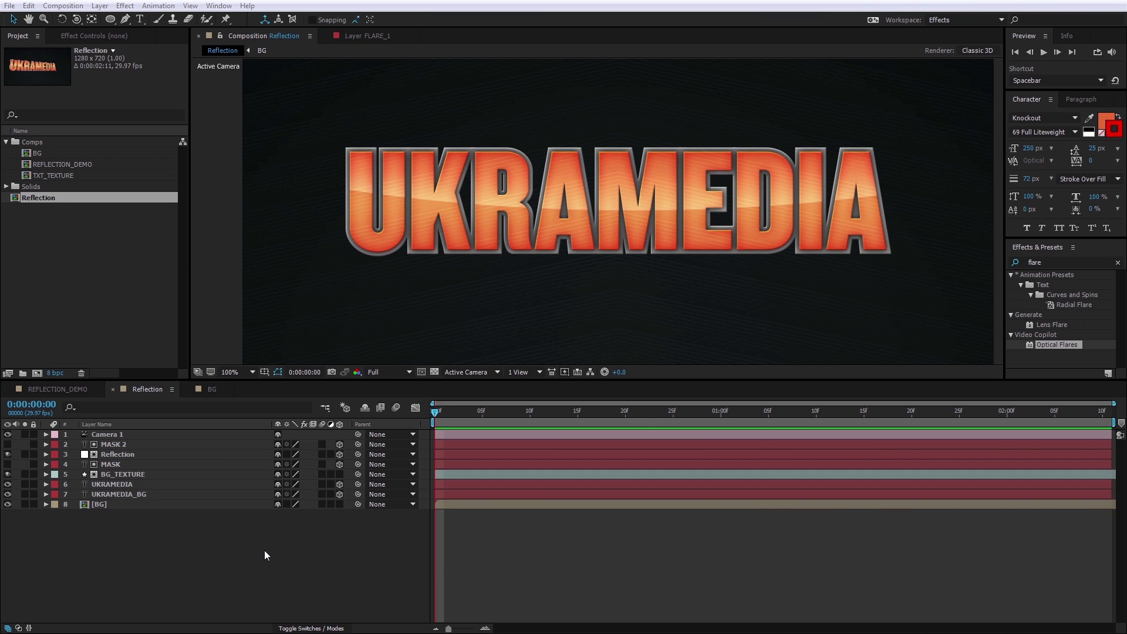
- Add White Solid 2 as the top layer of the Reflection composition and apply the Optical Flares effect to it
{"action": "left_click", "coordinate": [6, 186]}
{"action": "left_click_drag", "start_coordinate": [54, 208], "coordinate": [99, 432]}
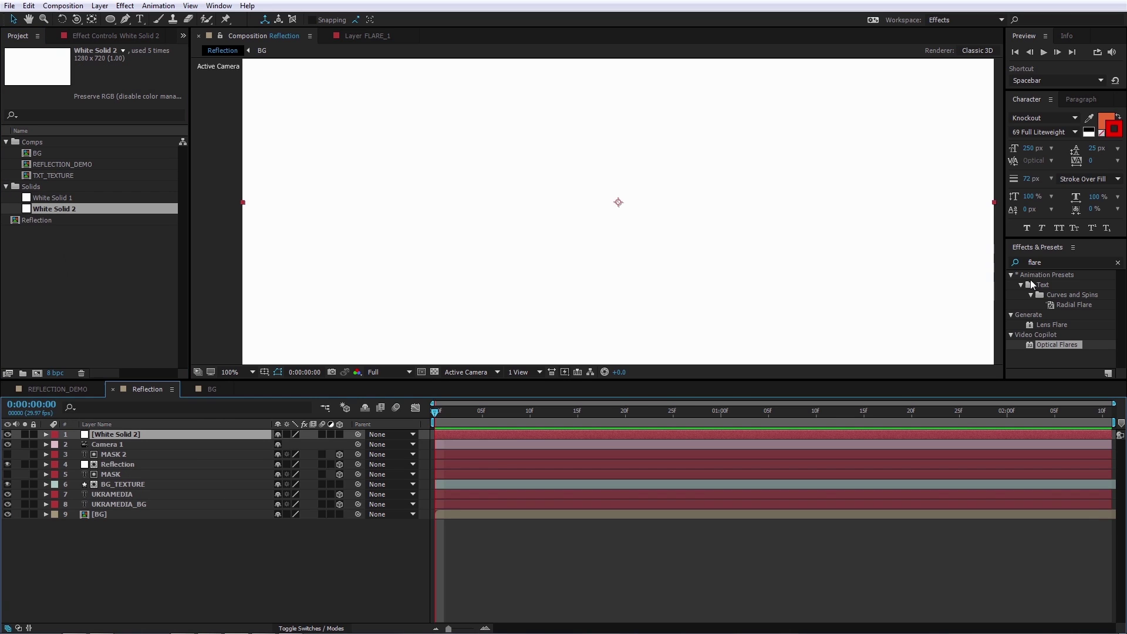
{"action": "left_click", "coordinate": [1045, 262]}
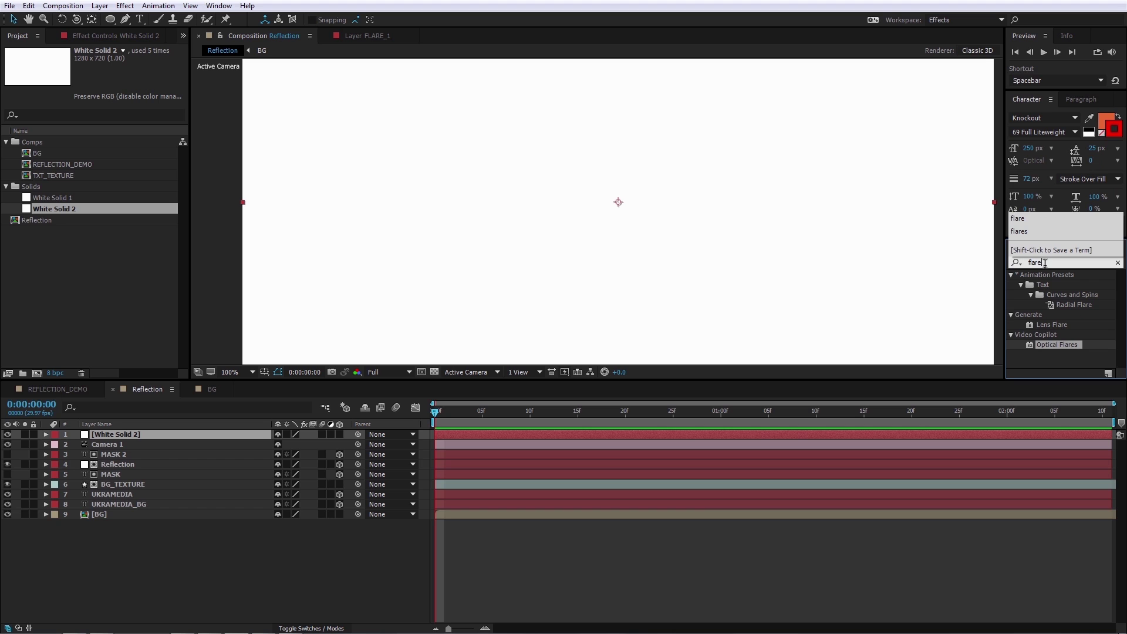
{"action": "double_click", "coordinate": [1061, 345]}
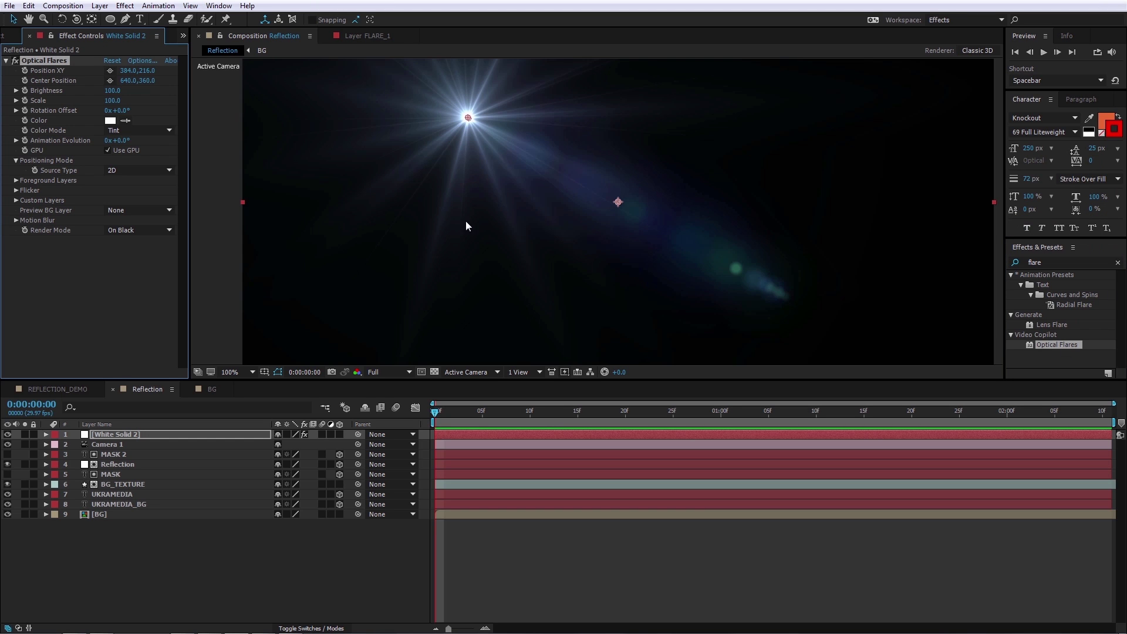
- Open the Optical Flares options and remove all of the default flare's lens objects from the stack
{"action": "scroll", "coordinate": [481, 171], "scroll_direction": "down", "scroll_amount": 1}
{"action": "scroll", "coordinate": [517, 164], "scroll_direction": "up", "scroll_amount": 1}
{"action": "scroll", "coordinate": [537, 173], "scroll_direction": "down", "scroll_amount": 1}
{"action": "scroll", "coordinate": [554, 177], "scroll_direction": "up", "scroll_amount": 1}
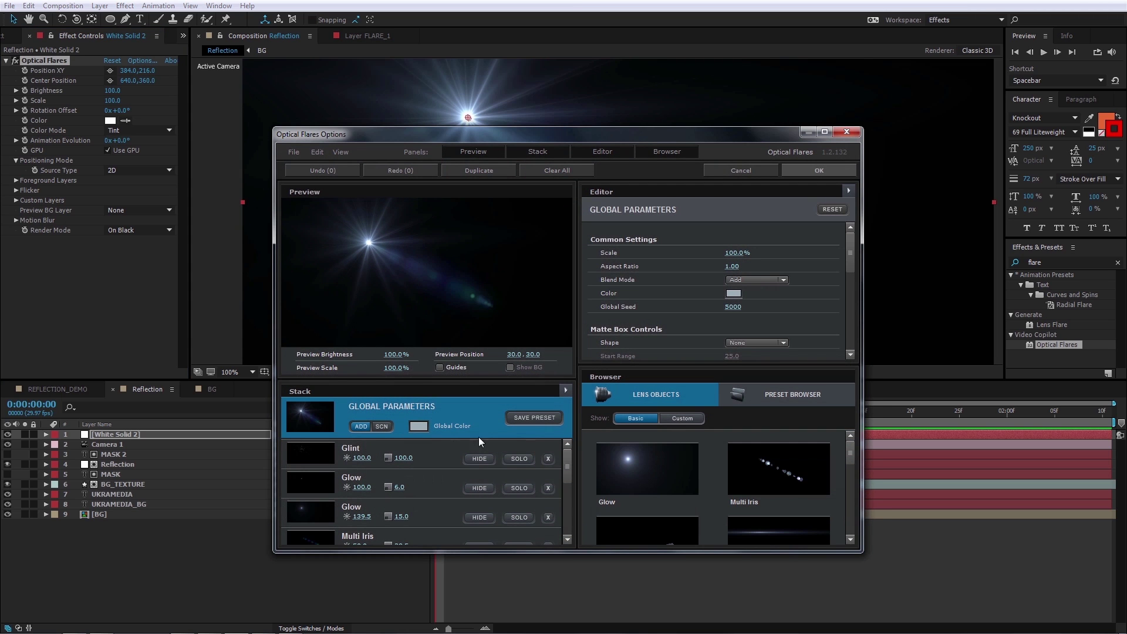
{"action": "left_click", "coordinate": [552, 458]}
{"action": "left_click", "coordinate": [551, 458]}
{"action": "left_click", "coordinate": [552, 458]}
{"action": "left_click", "coordinate": [551, 458]}
{"action": "left_click", "coordinate": [551, 458]}
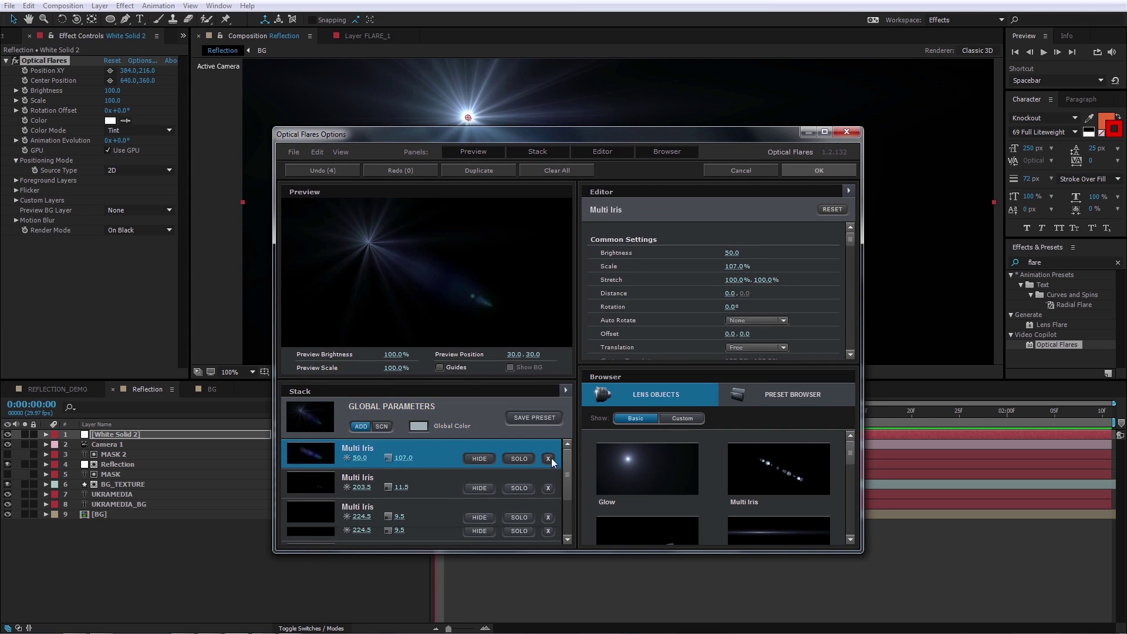
{"action": "left_click", "coordinate": [552, 458]}
{"action": "left_click", "coordinate": [552, 458]}
{"action": "left_click", "coordinate": [551, 459]}
- Add a Glow lens object, set its Stretch to 62% by 11%, and accept the flare options
{"action": "left_click", "coordinate": [632, 468]}
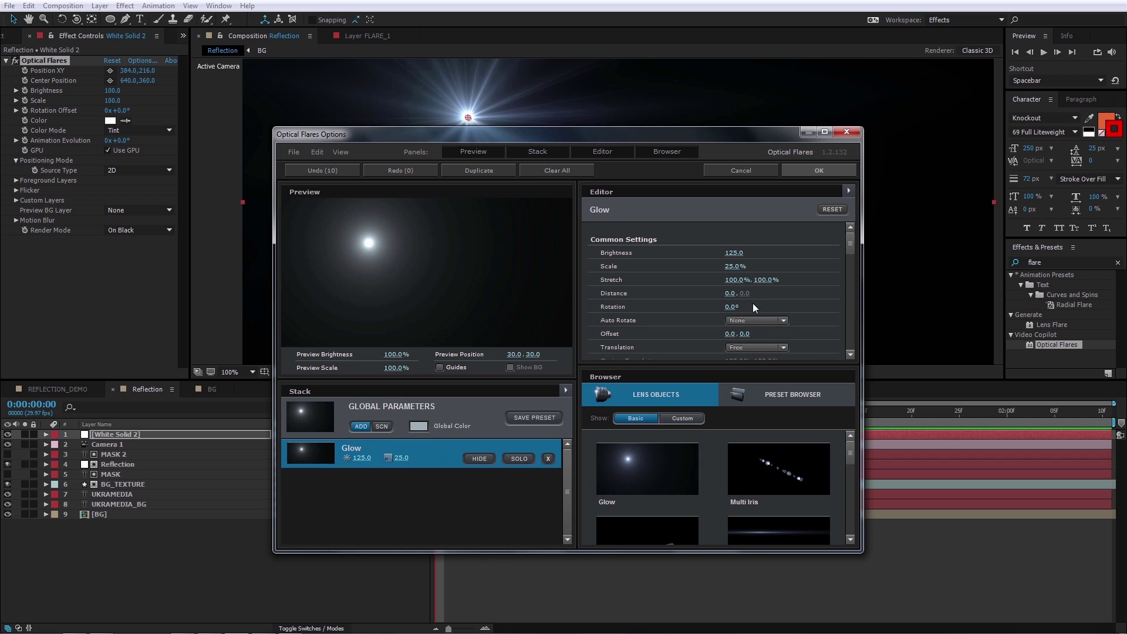
{"action": "left_click_drag", "start_coordinate": [761, 281], "coordinate": [665, 288]}
{"action": "scroll", "coordinate": [775, 517], "scroll_direction": "down", "scroll_amount": 1}
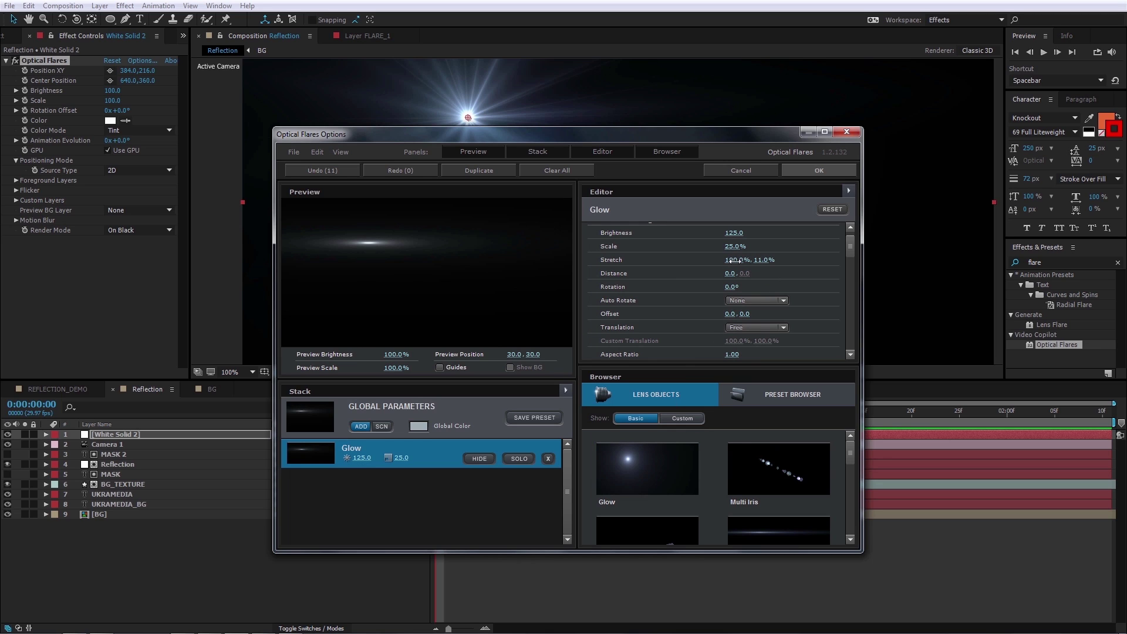
{"action": "left_click_drag", "start_coordinate": [718, 266], "coordinate": [700, 269]}
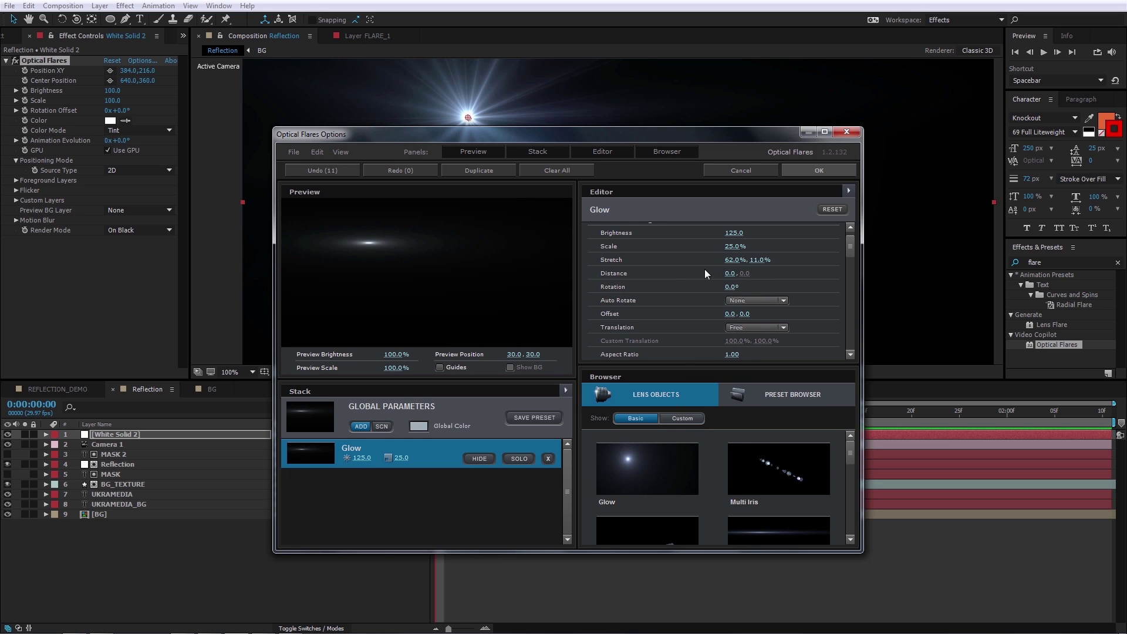
{"action": "left_click", "coordinate": [806, 172]}
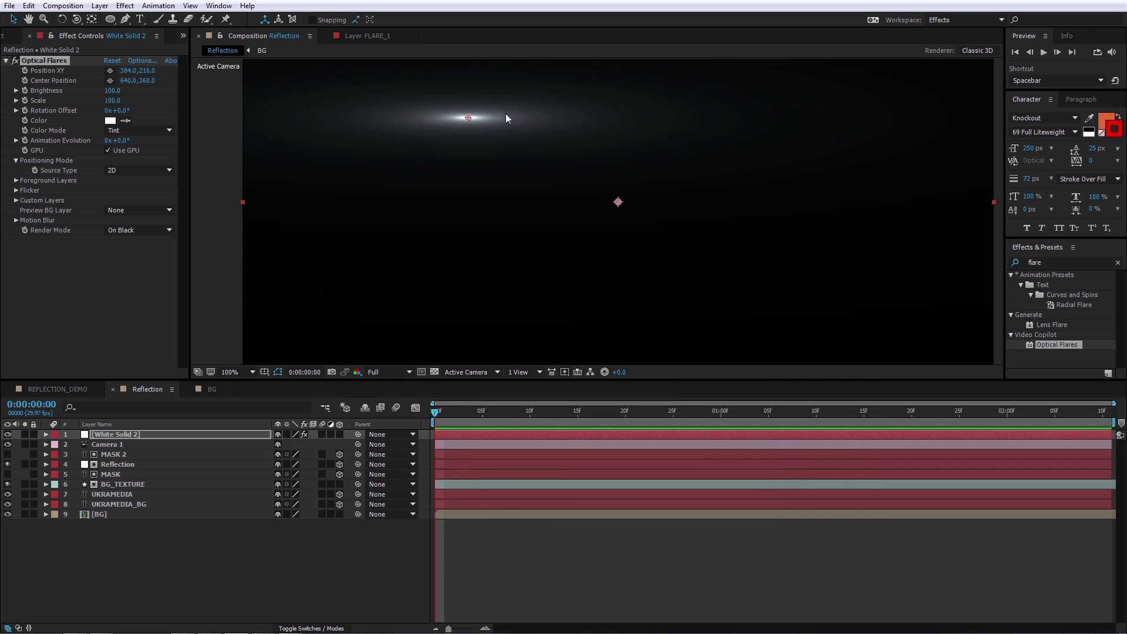
- Set the flare's Render Mode to On Transparent and the White Solid 2 layer's blending mode to Add
{"action": "left_click", "coordinate": [139, 230]}
{"action": "left_click", "coordinate": [129, 257]}
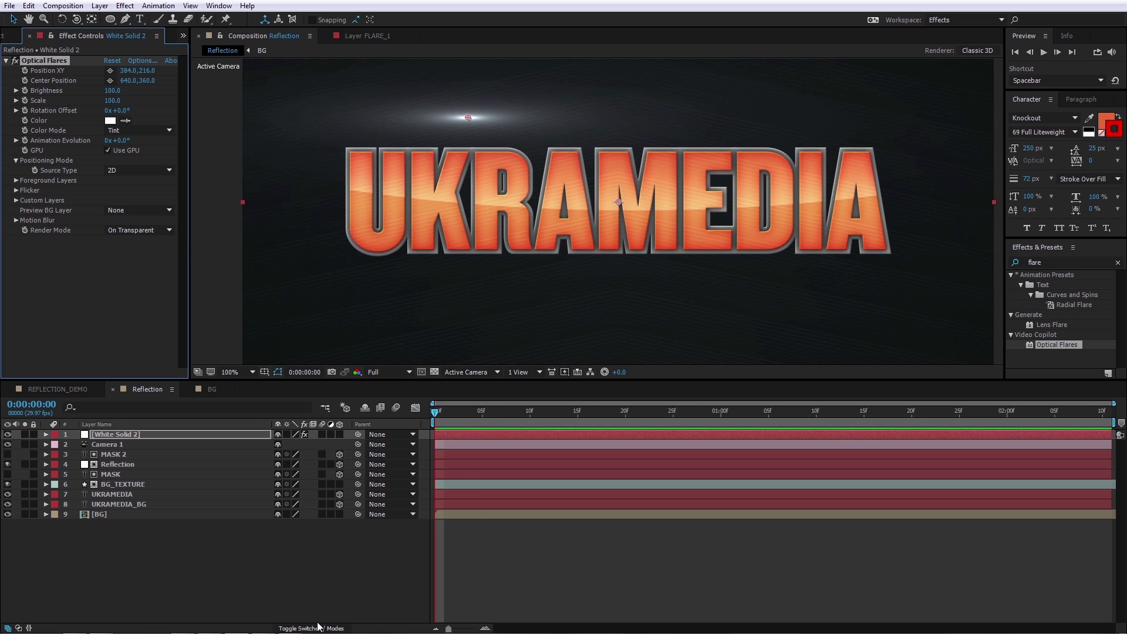
{"action": "left_click", "coordinate": [318, 627]}
{"action": "left_click", "coordinate": [318, 435]}
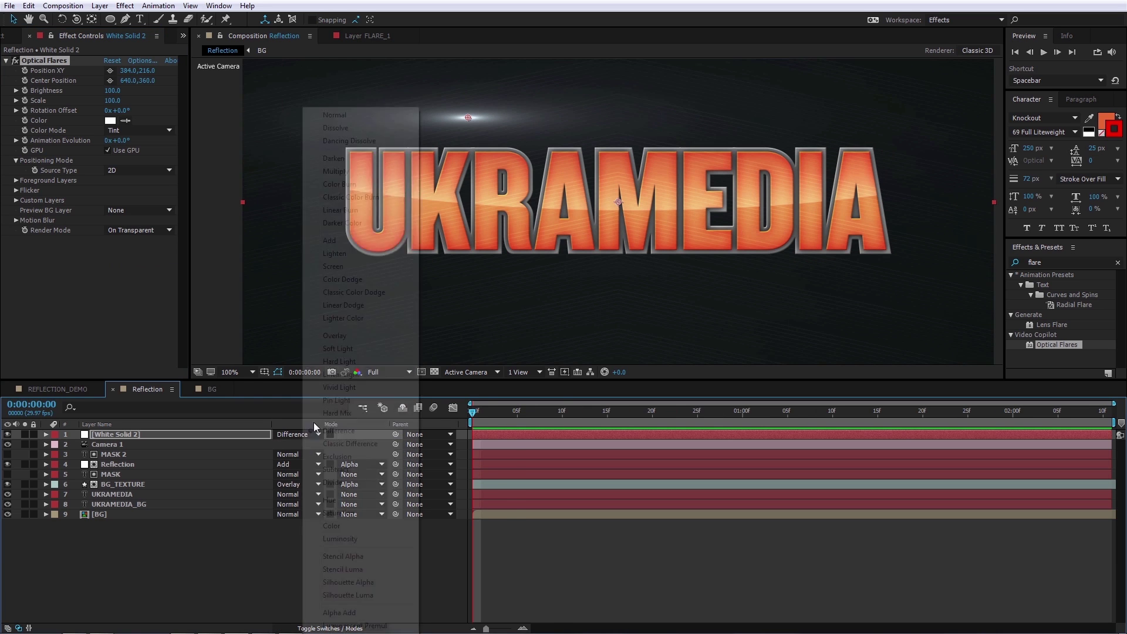
{"action": "left_click", "coordinate": [320, 245]}
- Rename the White Solid 2 layer as FLARE_1
{"action": "key", "text": "Return"}
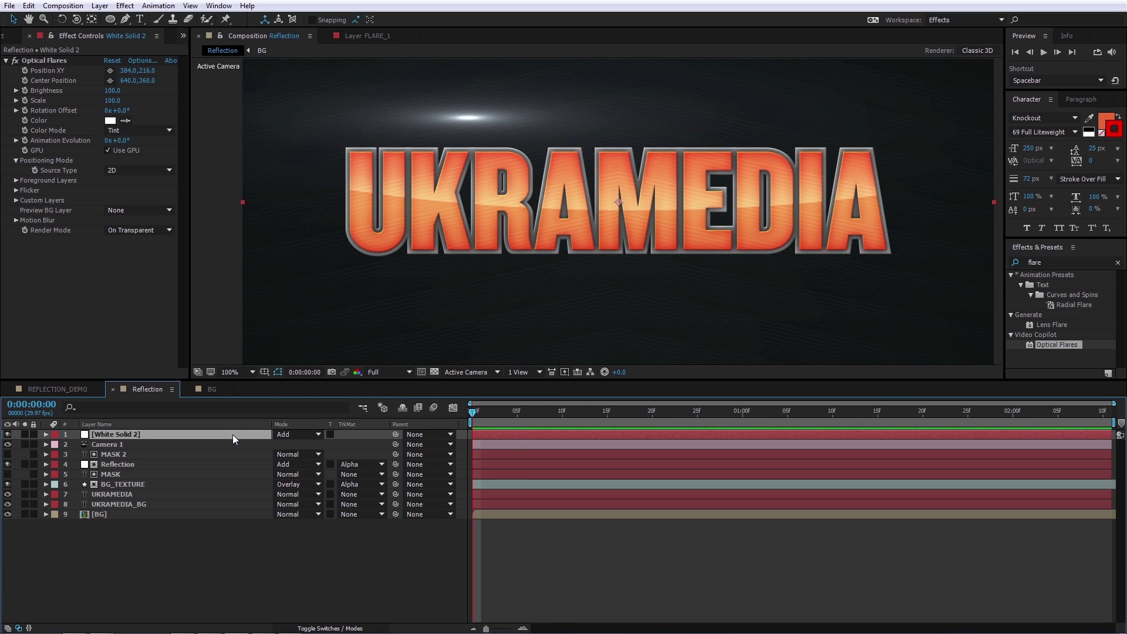
{"action": "type", "text": "FLARE"}
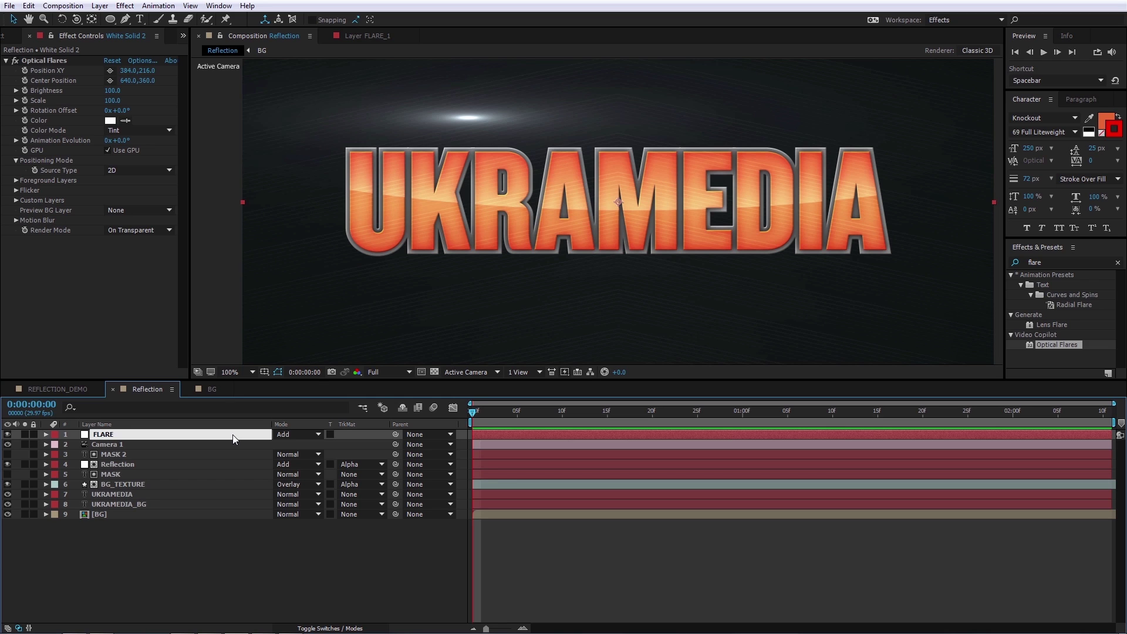
{"action": "type", "text": "_1"}
{"action": "key", "text": "Return"}
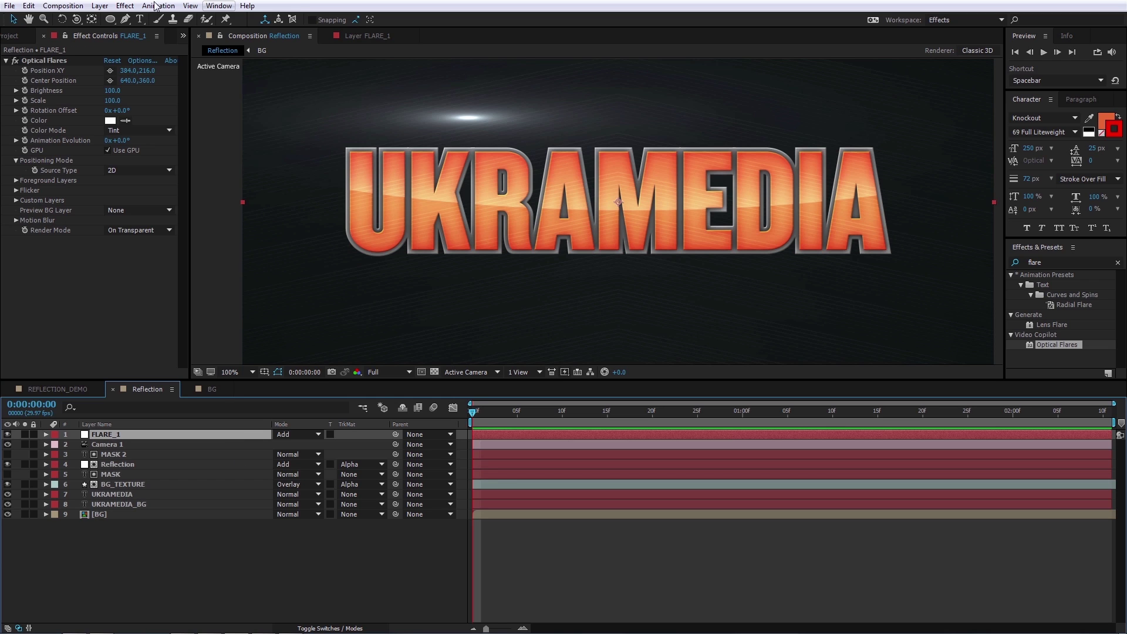
- Move the FLARE_1 flare onto the upper edge of the letter D, at position 874, 271
{"action": "left_click", "coordinate": [47, 61]}
{"action": "left_click_drag", "start_coordinate": [464, 115], "coordinate": [471, 120]}
{"action": "left_click_drag", "start_coordinate": [705, 173], "coordinate": [756, 149]}
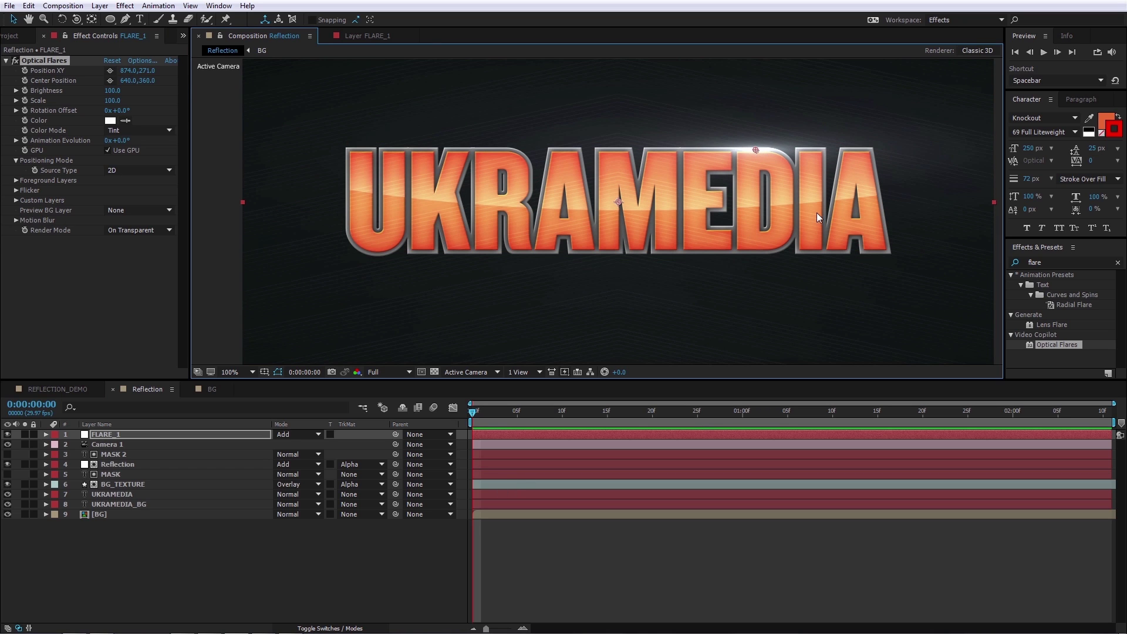
- Set the FLARE_1 flare's Brightness to 70 and deselect the layer to check it
{"action": "left_click", "coordinate": [112, 91]}
{"action": "type", "text": "70"}
{"action": "key", "text": "Return"}
{"action": "left_click", "coordinate": [298, 572]}
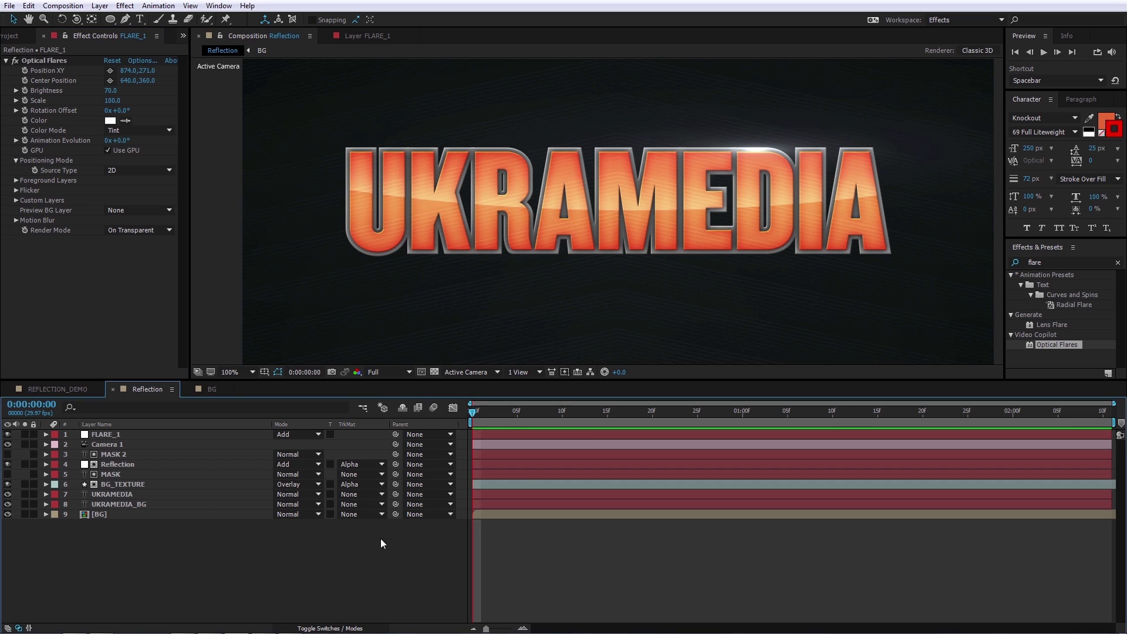
- Try a Brightness of 60 on the FLARE_1 flare and undo it
{"action": "left_click", "coordinate": [111, 91]}
{"action": "type", "text": "60"}
{"action": "key", "text": "Return"}
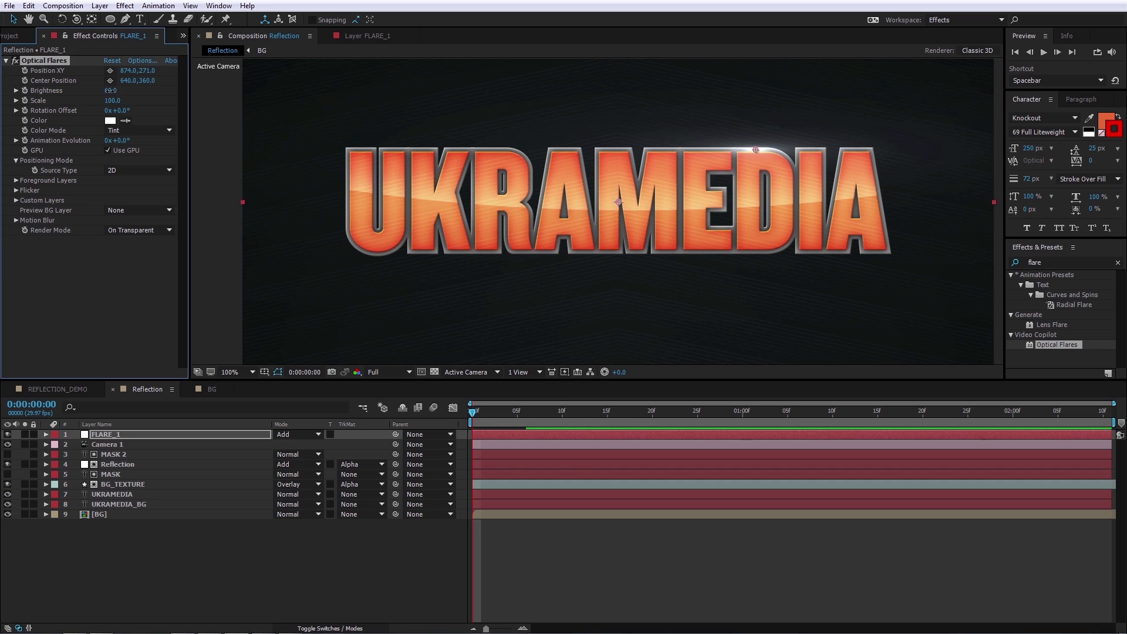
{"action": "left_click", "coordinate": [406, 563]}
{"action": "key", "text": "ctrl+z"}
- Tint the FLARE_1 flare pale blue with the color E7F5FF
{"action": "left_click", "coordinate": [110, 120]}
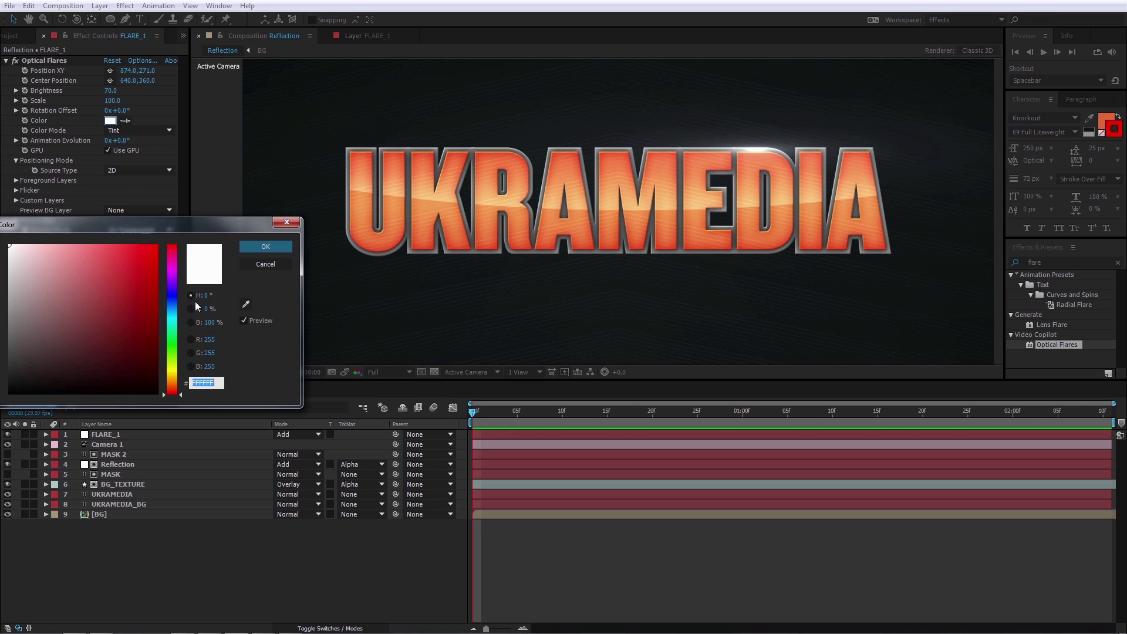
{"action": "left_click", "coordinate": [173, 309]}
{"action": "left_click_drag", "start_coordinate": [25, 254], "coordinate": [23, 239]}
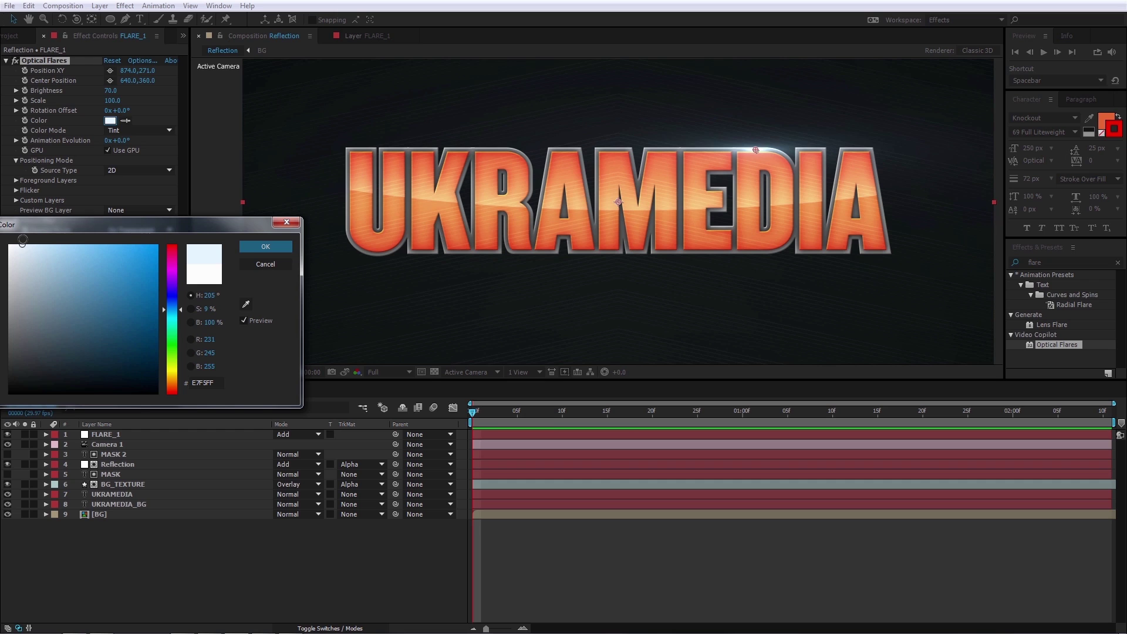
{"action": "left_click", "coordinate": [265, 247]}
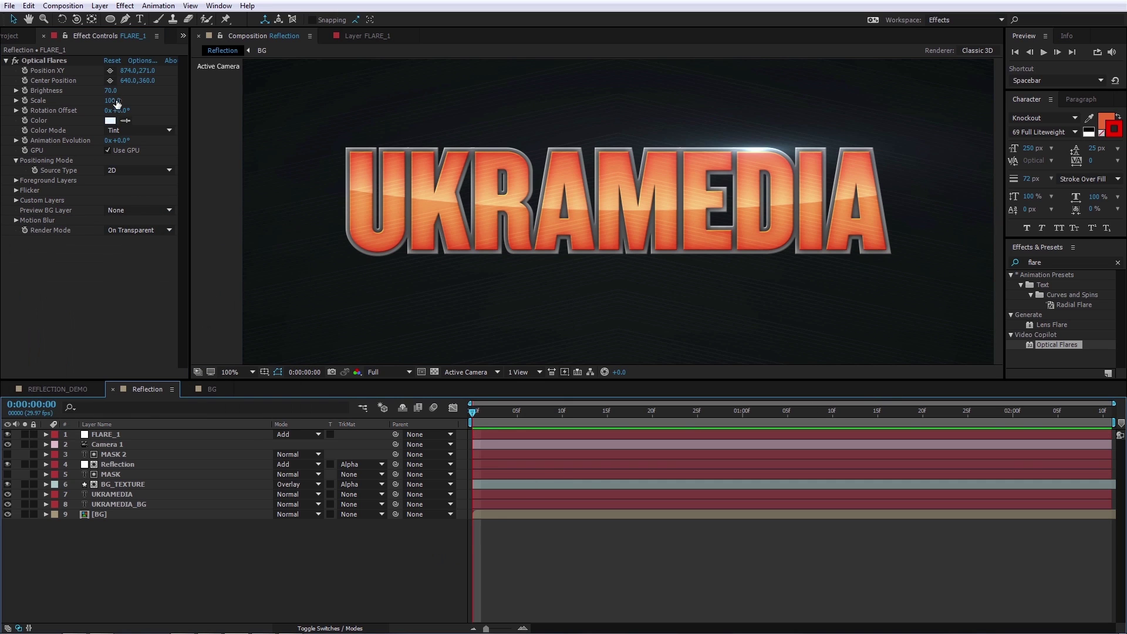
- Set the FLARE_1 flare's Brightness to 65
{"action": "left_click", "coordinate": [112, 91]}
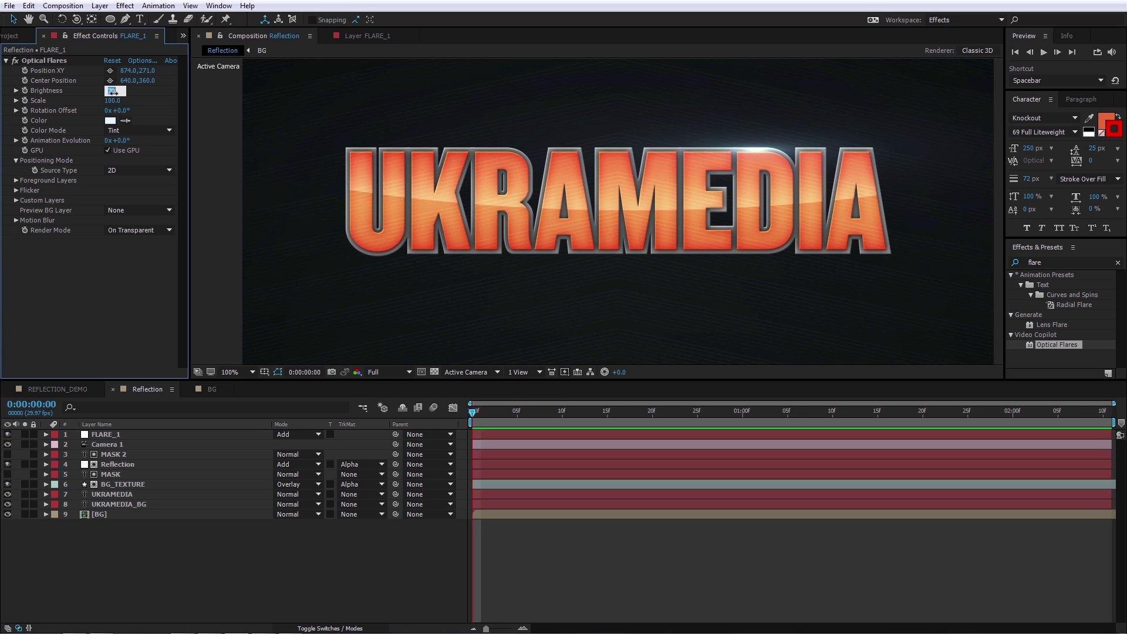
{"action": "type", "text": "65"}
{"action": "key", "text": "Return"}
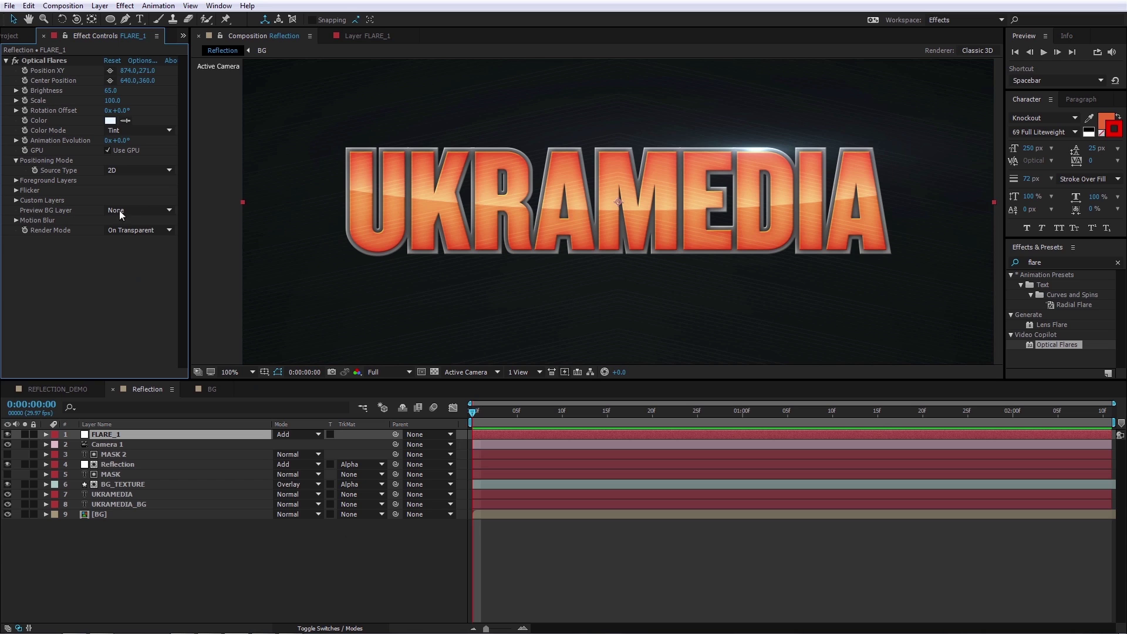
- Duplicate the FLARE_1 layer and move the copy's flare onto the lower edge of the letter K, at 308, 446
{"action": "left_click", "coordinate": [136, 435]}
{"action": "key", "text": "ctrl+d"}
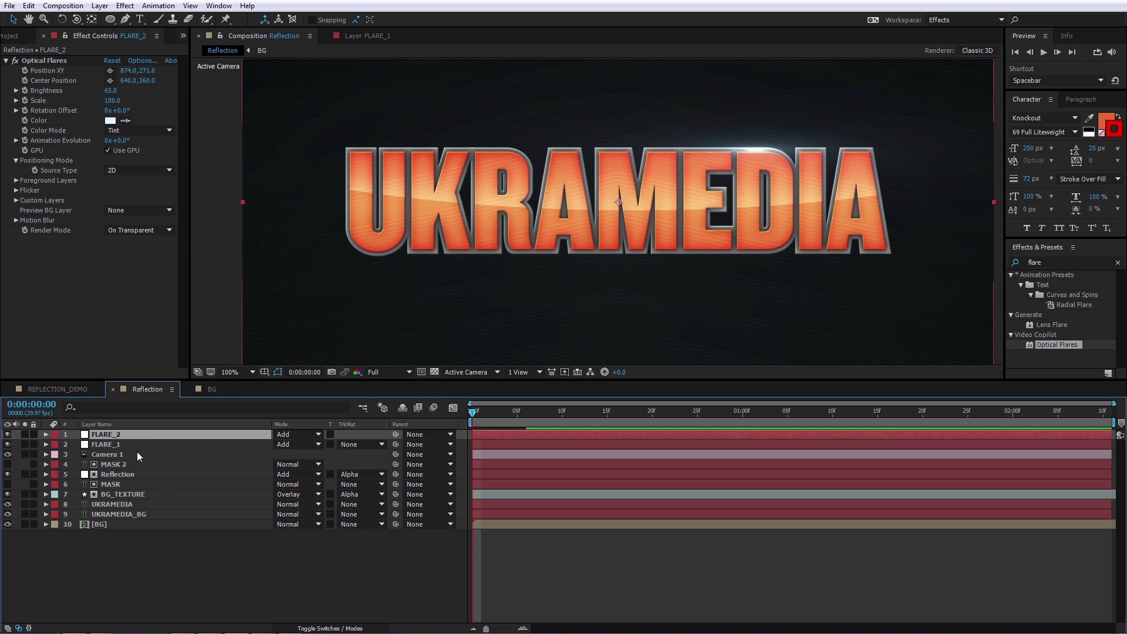
{"action": "left_click", "coordinate": [48, 62]}
{"action": "left_click_drag", "start_coordinate": [755, 149], "coordinate": [423, 251]}
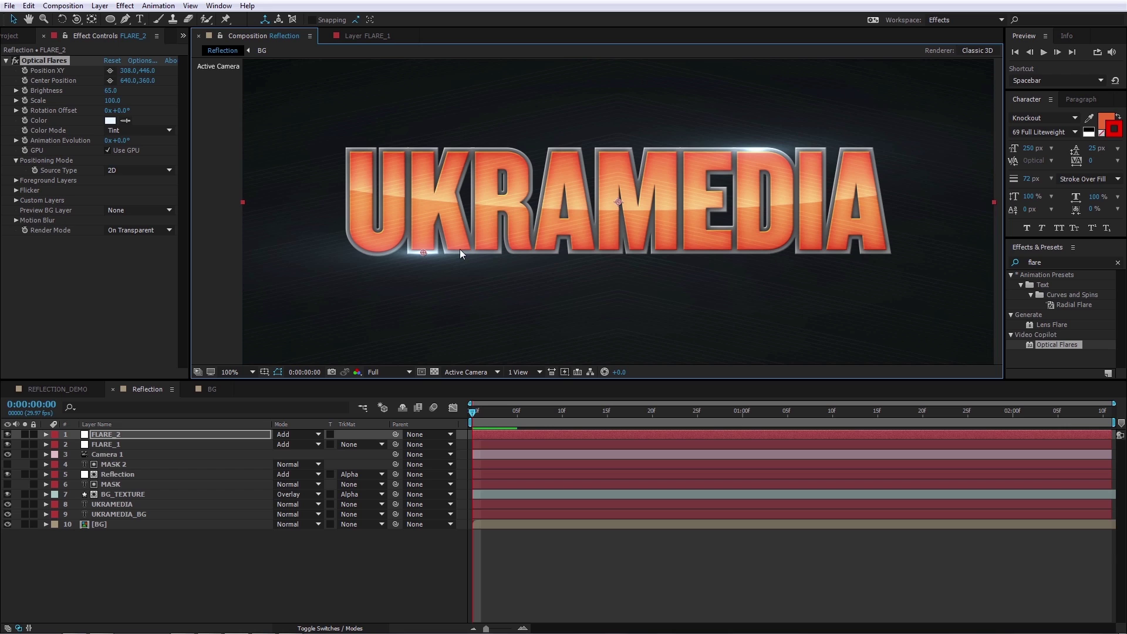
- Set the FLARE_2 flare's Brightness to 50 and check the highlight up close
{"action": "left_click", "coordinate": [111, 92]}
{"action": "key", "text": "Return"}
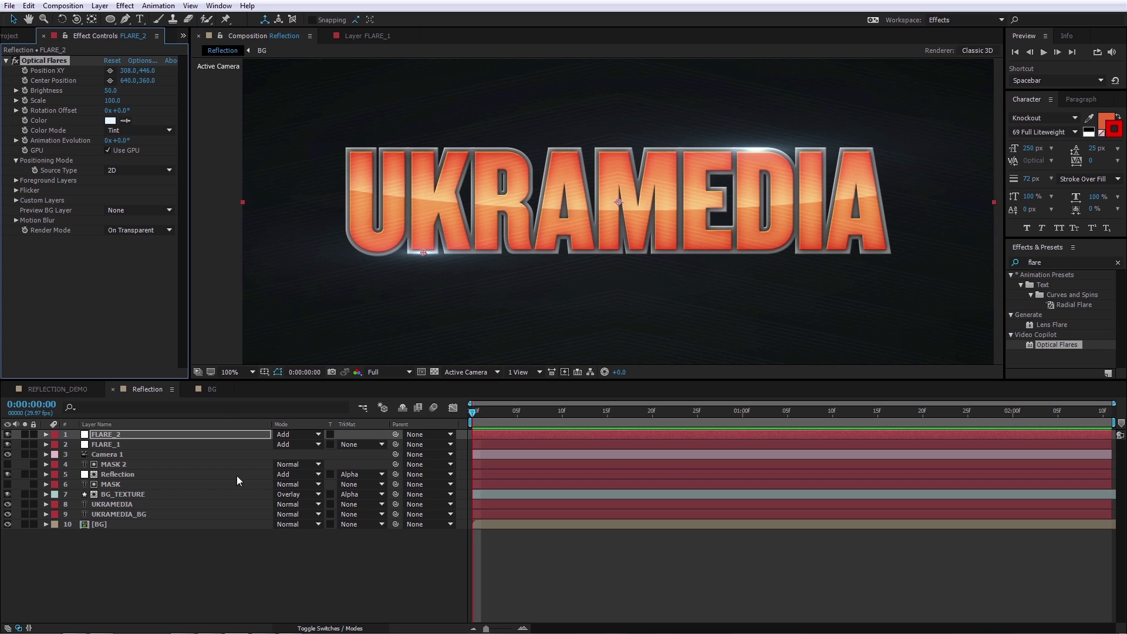
{"action": "left_click", "coordinate": [281, 554]}
{"action": "key", "text": "period"}
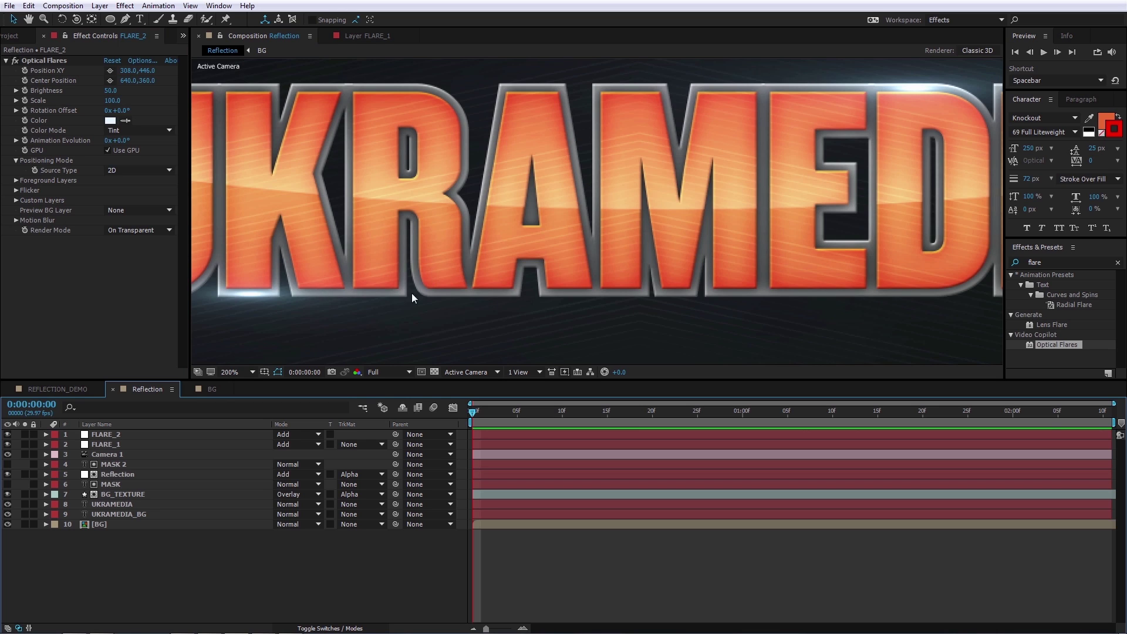
{"action": "key", "text": "comma"}
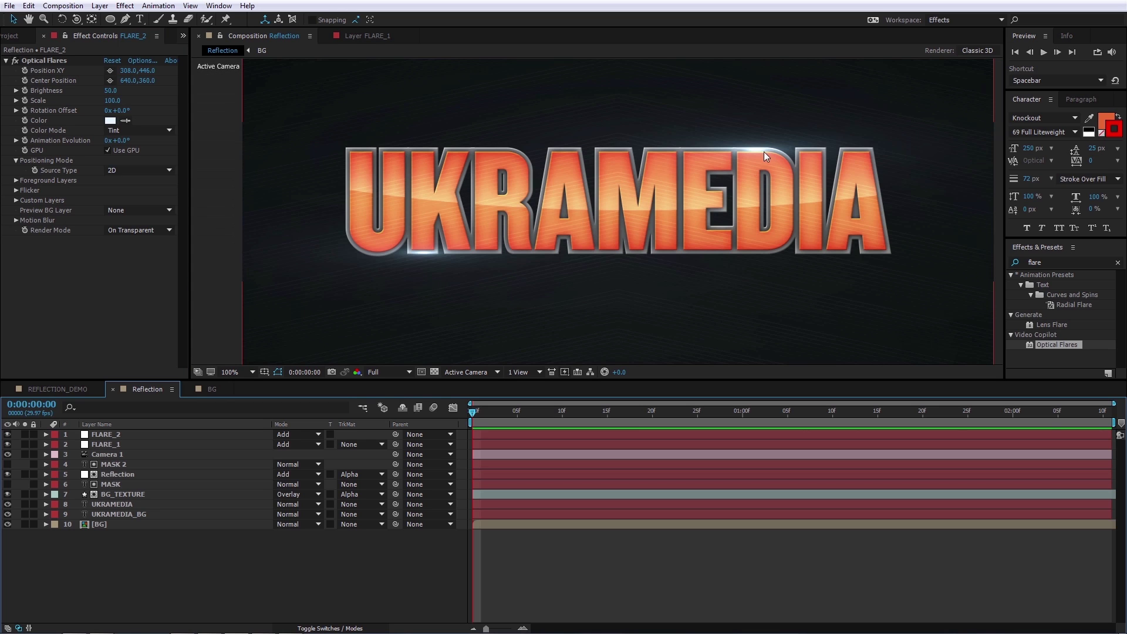
- Set the Brightness of the Optical Flares effect on FLARE_1 to 60
{"action": "left_click", "coordinate": [128, 444]}
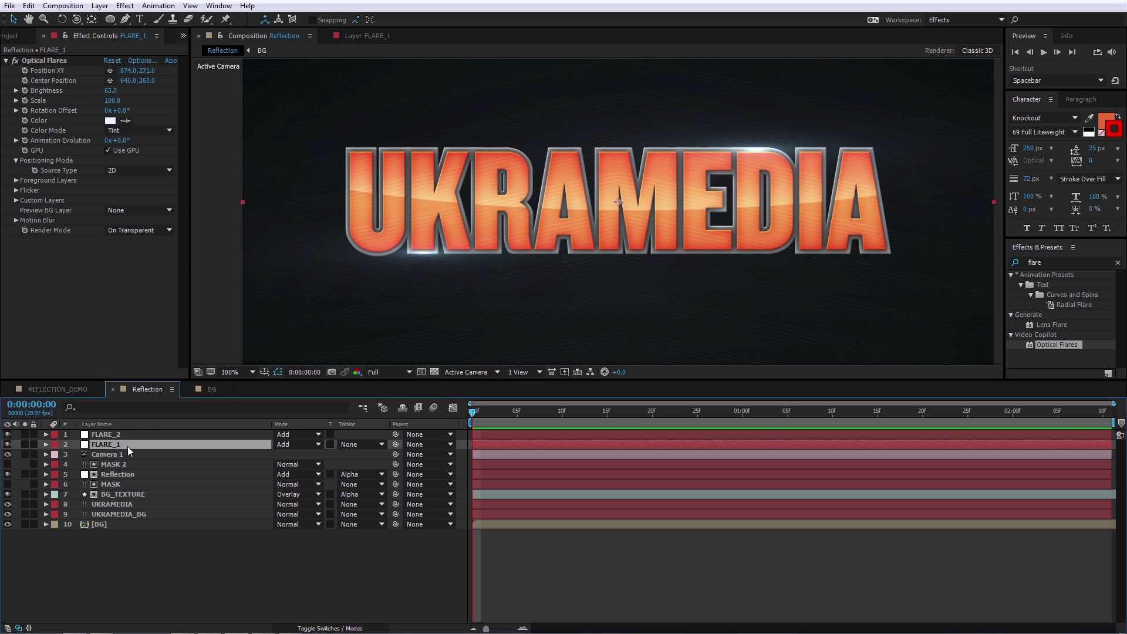
{"action": "left_click", "coordinate": [111, 90]}
{"action": "type", "text": "60"}
{"action": "key", "text": "Return"}
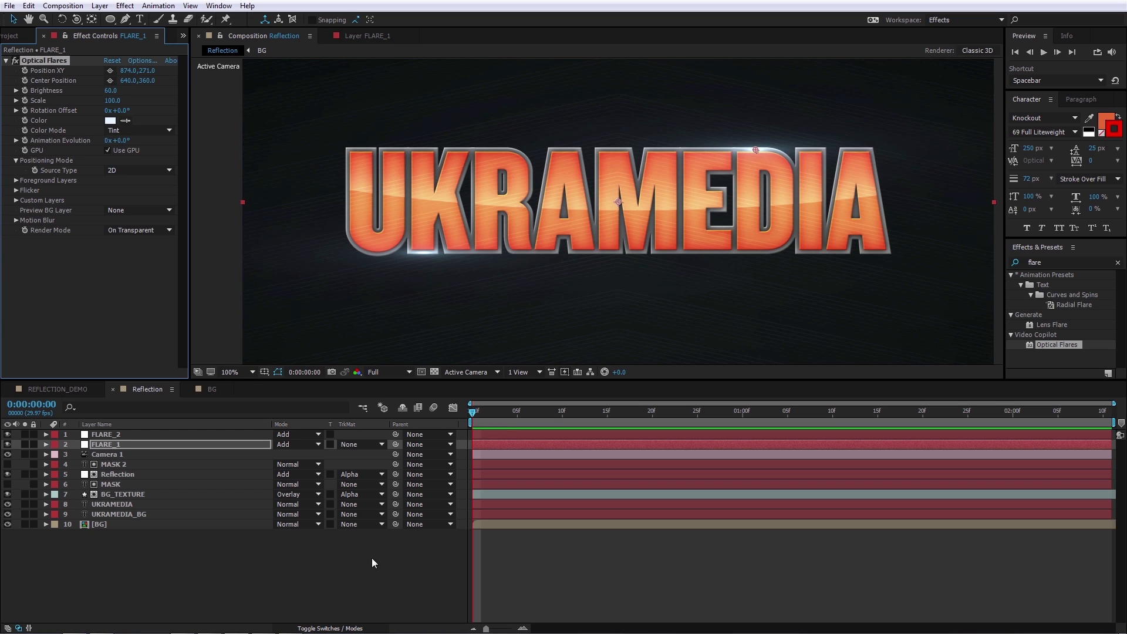
- Nudge the FLARE_1 flare onto the upper edge of the letter D, at 877, 268
{"action": "key", "text": "period"}
{"action": "left_click_drag", "start_coordinate": [915, 86], "coordinate": [918, 83]}
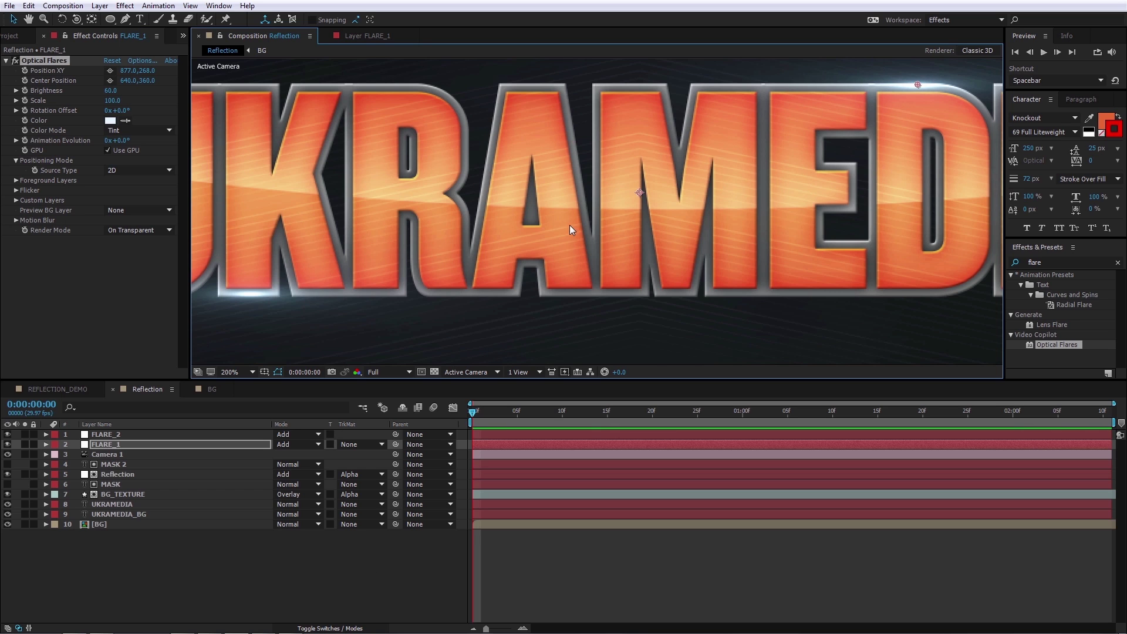
{"action": "key", "text": "comma"}
{"action": "left_click", "coordinate": [360, 549]}
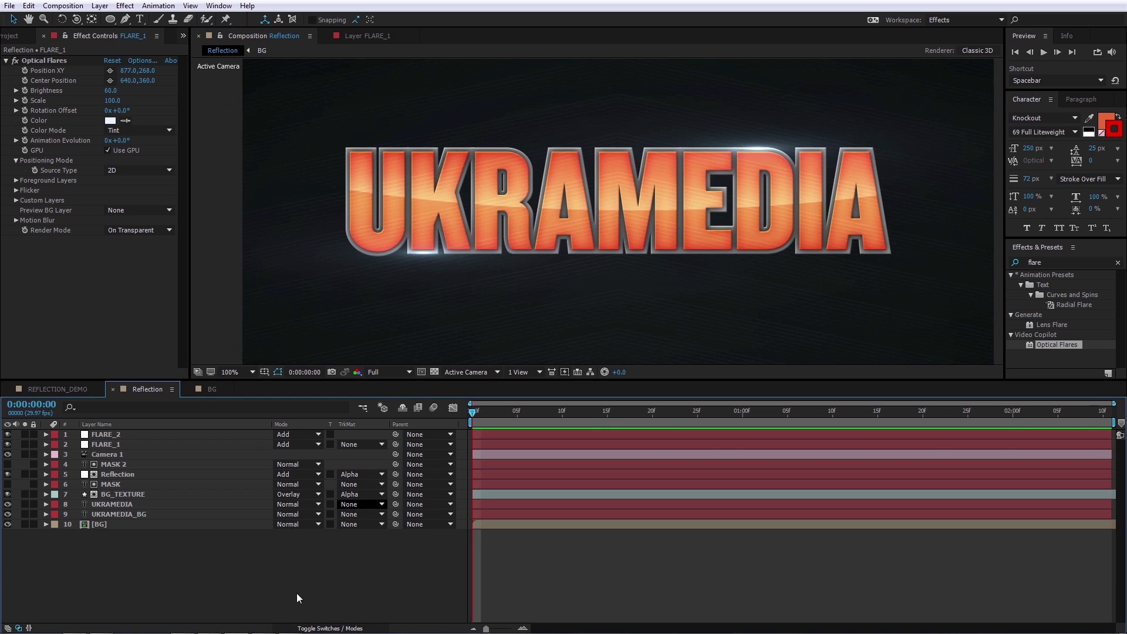
- Make the FLARE_1 and FLARE_2 layers 3D and orbit the camera to an angled view of the text
{"action": "left_click", "coordinate": [330, 629]}
{"action": "left_click", "coordinate": [176, 445]}
{"action": "left_click", "coordinate": [340, 434]}
{"action": "left_click", "coordinate": [339, 445]}
{"action": "key", "text": "c"}
{"action": "left_click_drag", "start_coordinate": [666, 208], "coordinate": [688, 196]}
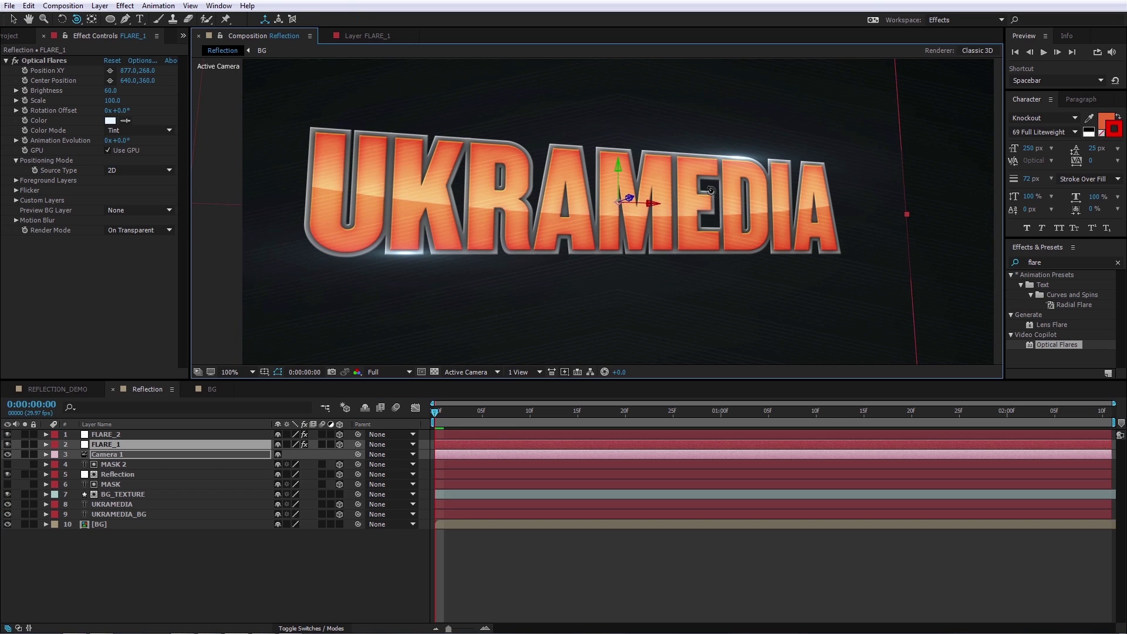
{"action": "left_click", "coordinate": [410, 543]}
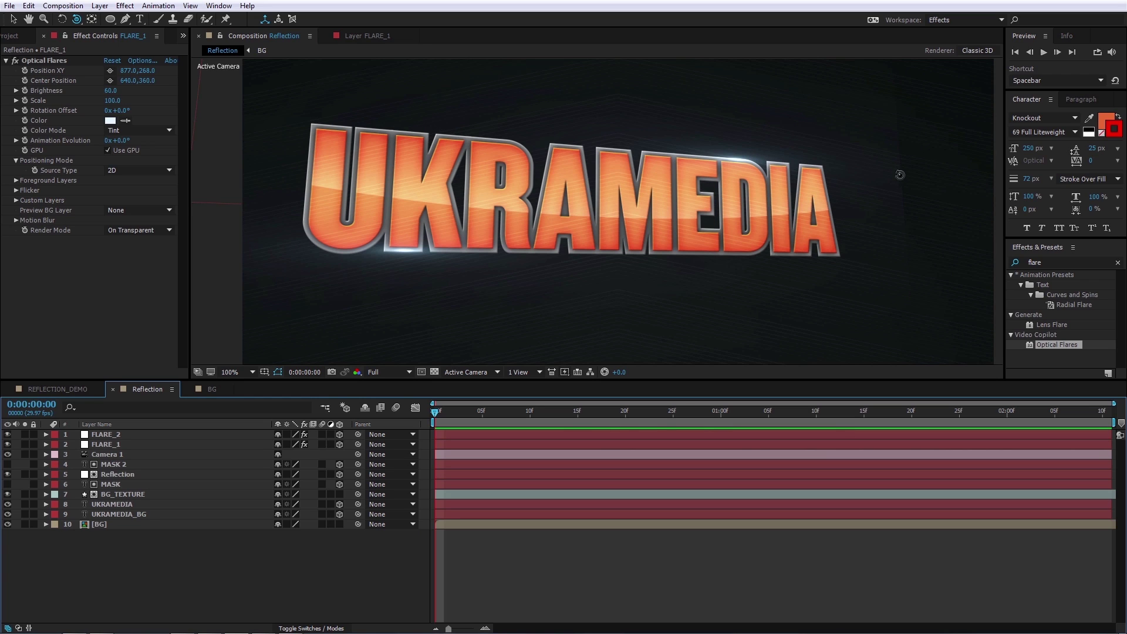
- Draw an elliptical mask on the FLARE_1 layer, centered on the flare above the letters E and D
{"action": "left_click", "coordinate": [128, 444]}
{"action": "left_click", "coordinate": [26, 445]}
{"action": "left_click", "coordinate": [26, 445]}
{"action": "left_click", "coordinate": [110, 18]}
{"action": "left_click_drag", "start_coordinate": [736, 159], "coordinate": [825, 228]}
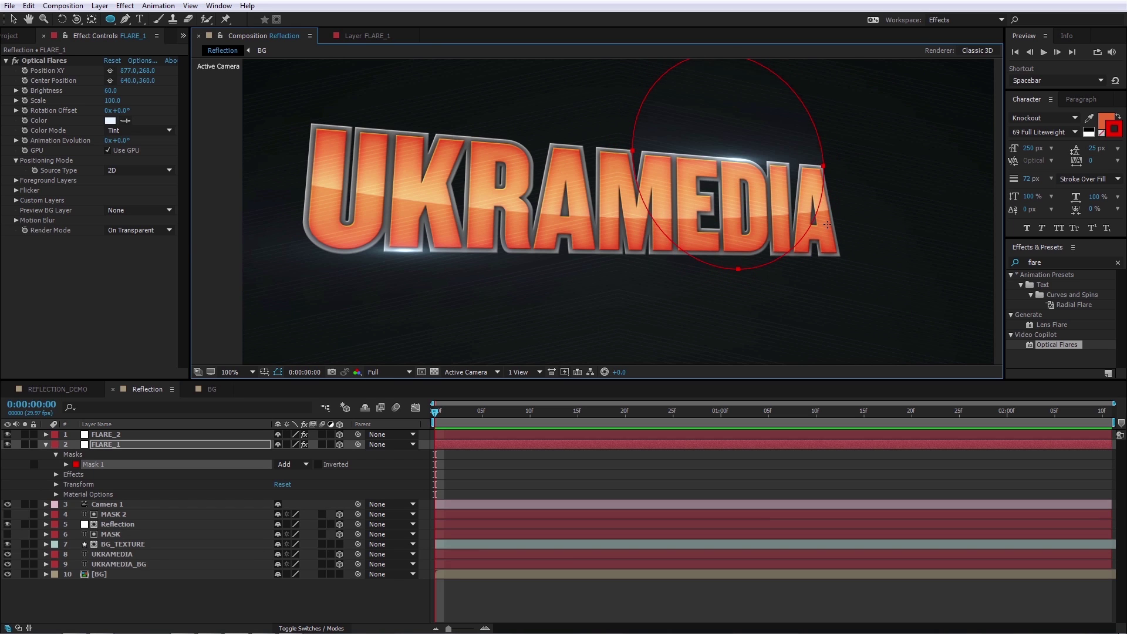
- Set the Mask Feather of the FLARE_1 mask to 200 pixels
{"action": "key", "text": "m"}
{"action": "key", "text": "m"}
{"action": "left_click", "coordinate": [303, 475]}
{"action": "type", "text": "200"}
{"action": "key", "text": "Return"}
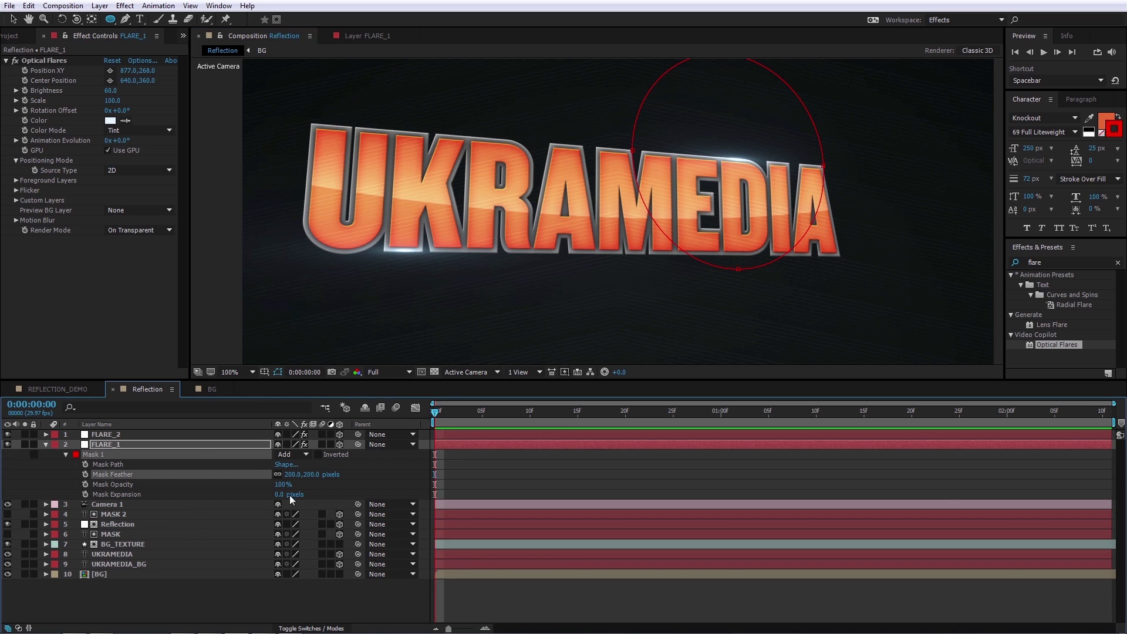
{"action": "key", "text": "F2"}
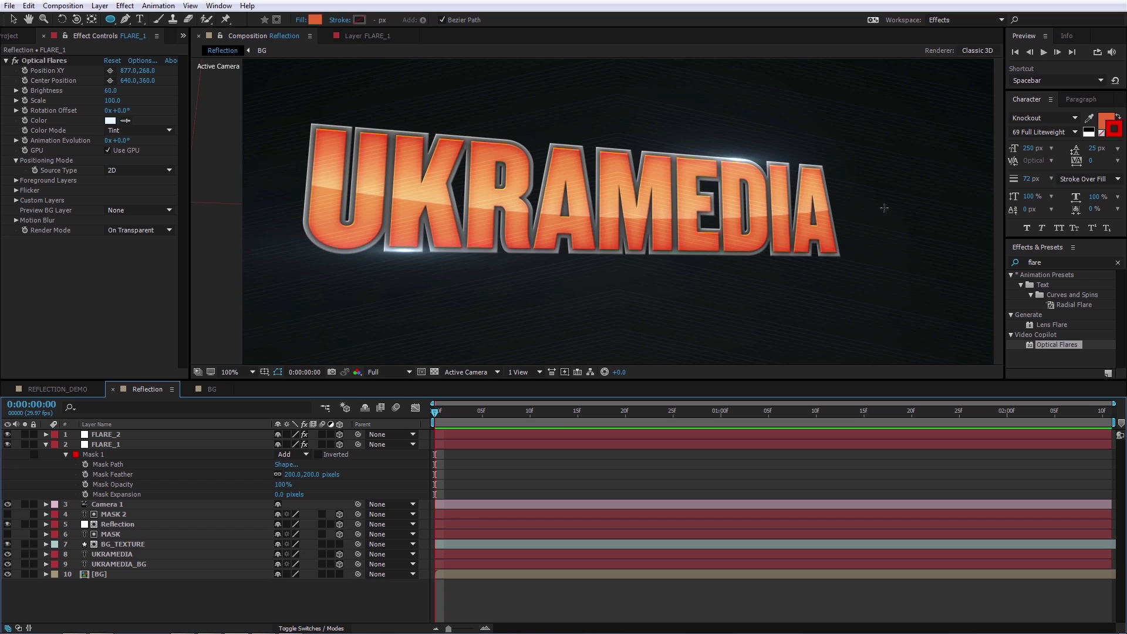
- Copy the feathered mask from FLARE_1 to FLARE_2 and move it around the flare below the letter K
{"action": "left_click", "coordinate": [108, 452]}
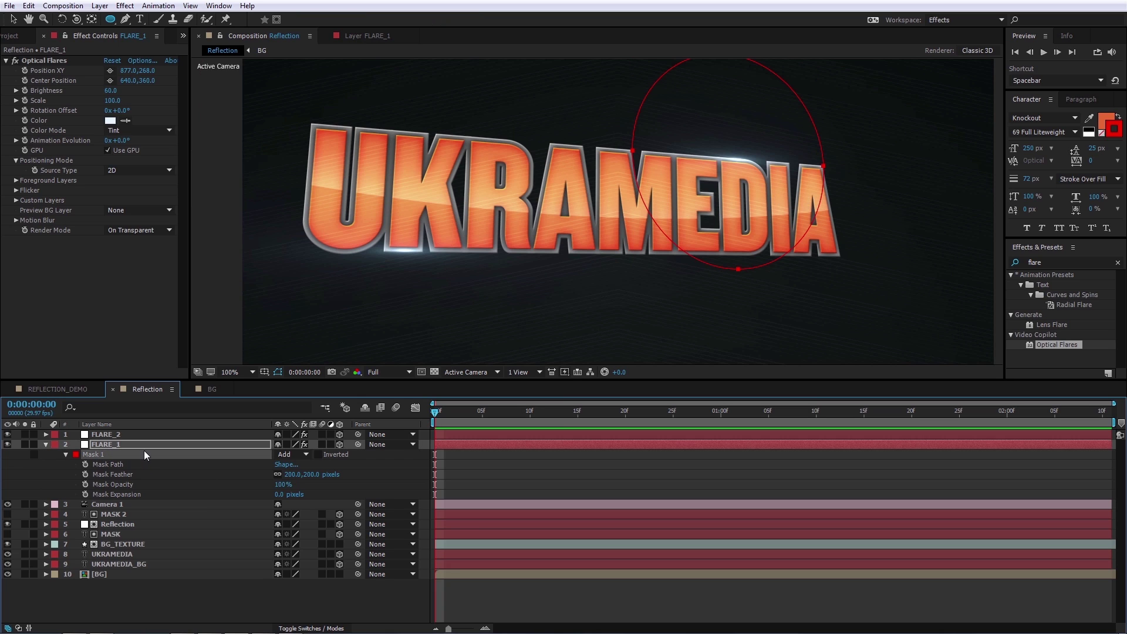
{"action": "left_click", "coordinate": [128, 434]}
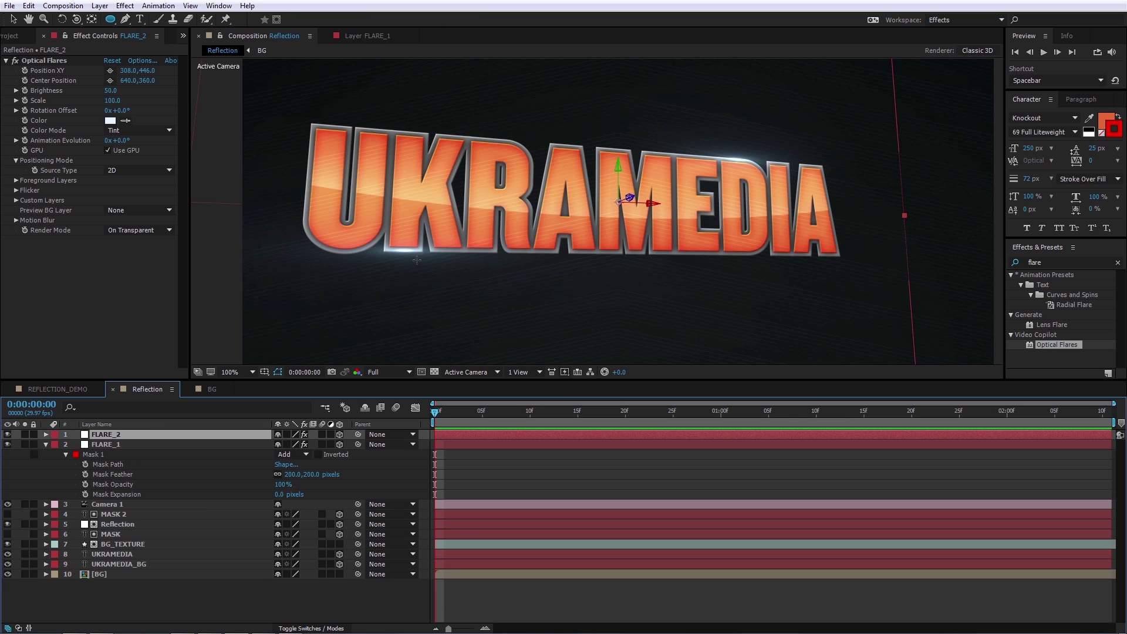
{"action": "key", "text": "v"}
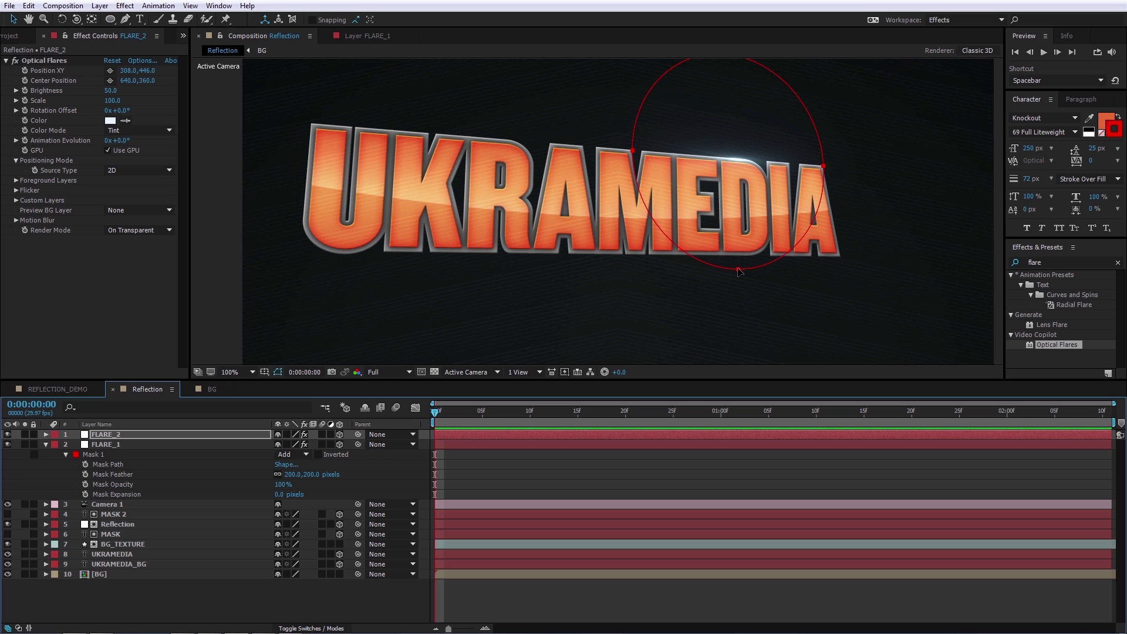
{"action": "left_click_drag", "start_coordinate": [751, 244], "coordinate": [421, 349]}
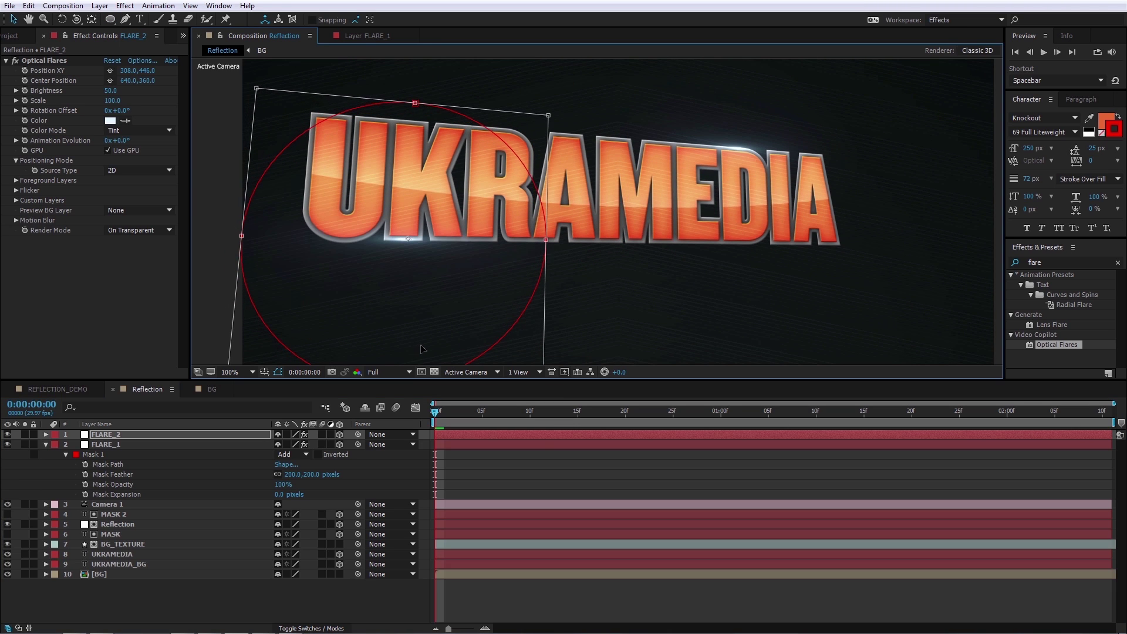
{"action": "left_click", "coordinate": [447, 273]}
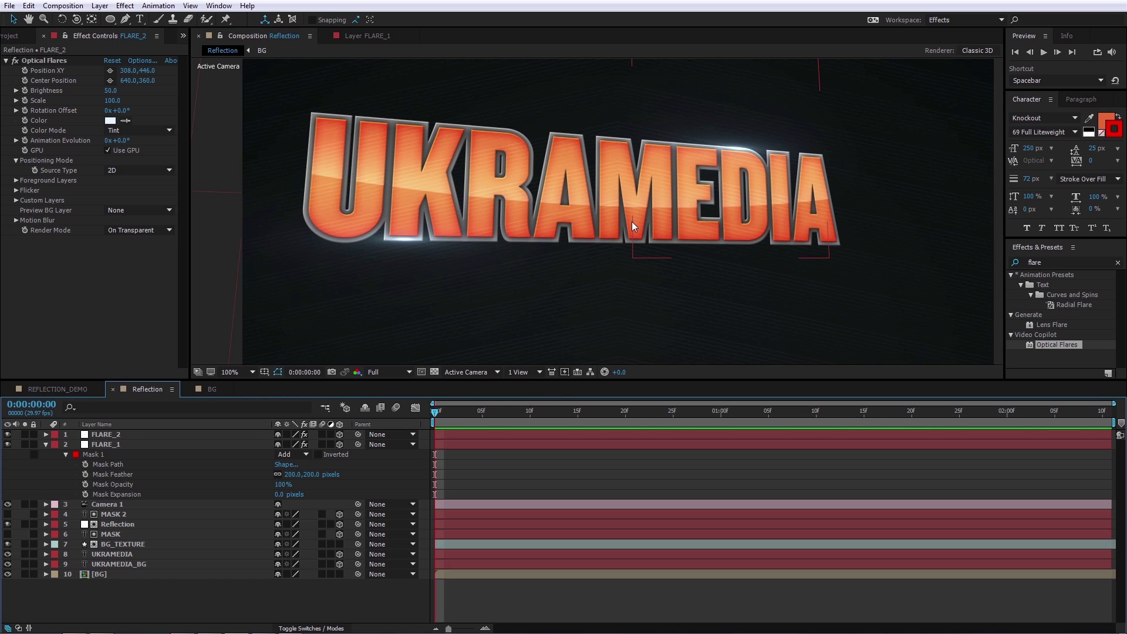
- Maximize the composition view and orbit the camera to inspect the finished text with its flares in 3D
{"action": "key", "text": "grave"}
{"action": "key", "text": "c"}
{"action": "mouse_move", "coordinate": [625, 333]}
{"action": "left_mouse_down"}
{"action": "mouse_move", "coordinate": [568, 330]}
{"action": "mouse_move", "coordinate": [617, 316]}
{"action": "left_mouse_up"}
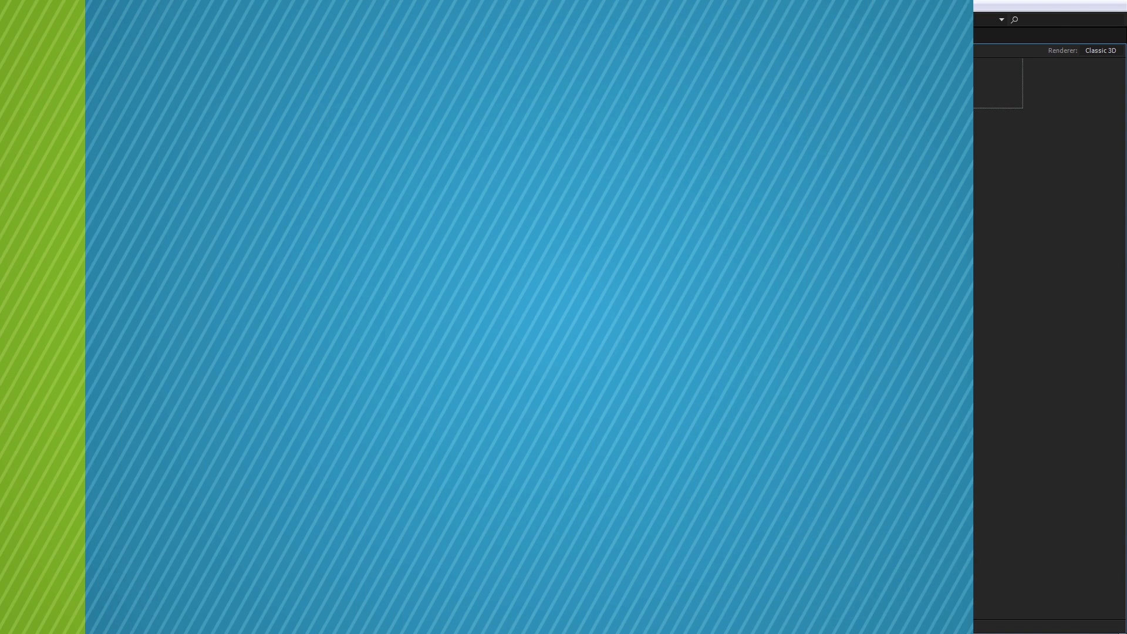